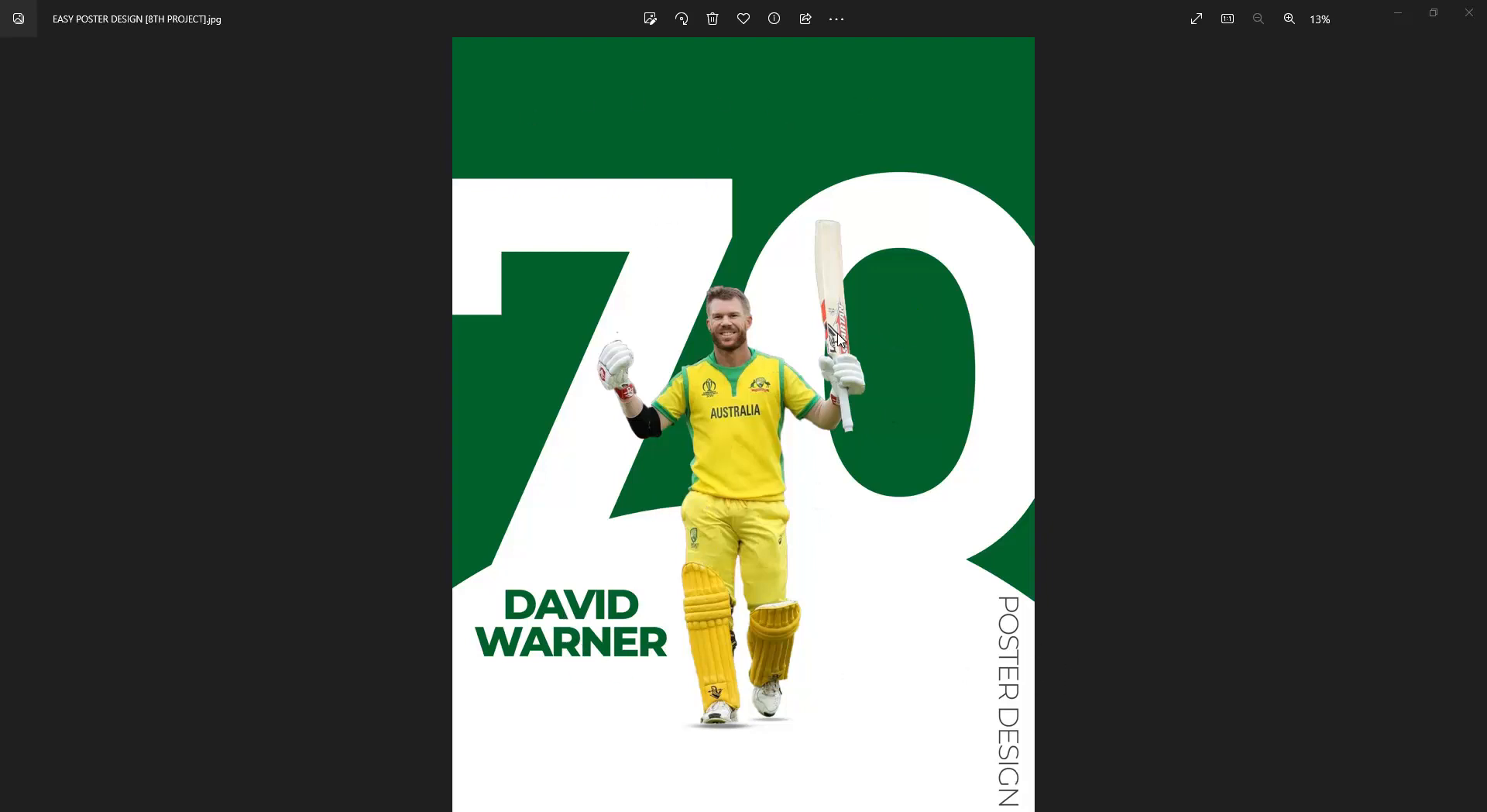
- View the David warner hd wallpaper photo and examine its Pinterest page, image download option and similar pictures
{"action": "key", "text": "Left"}
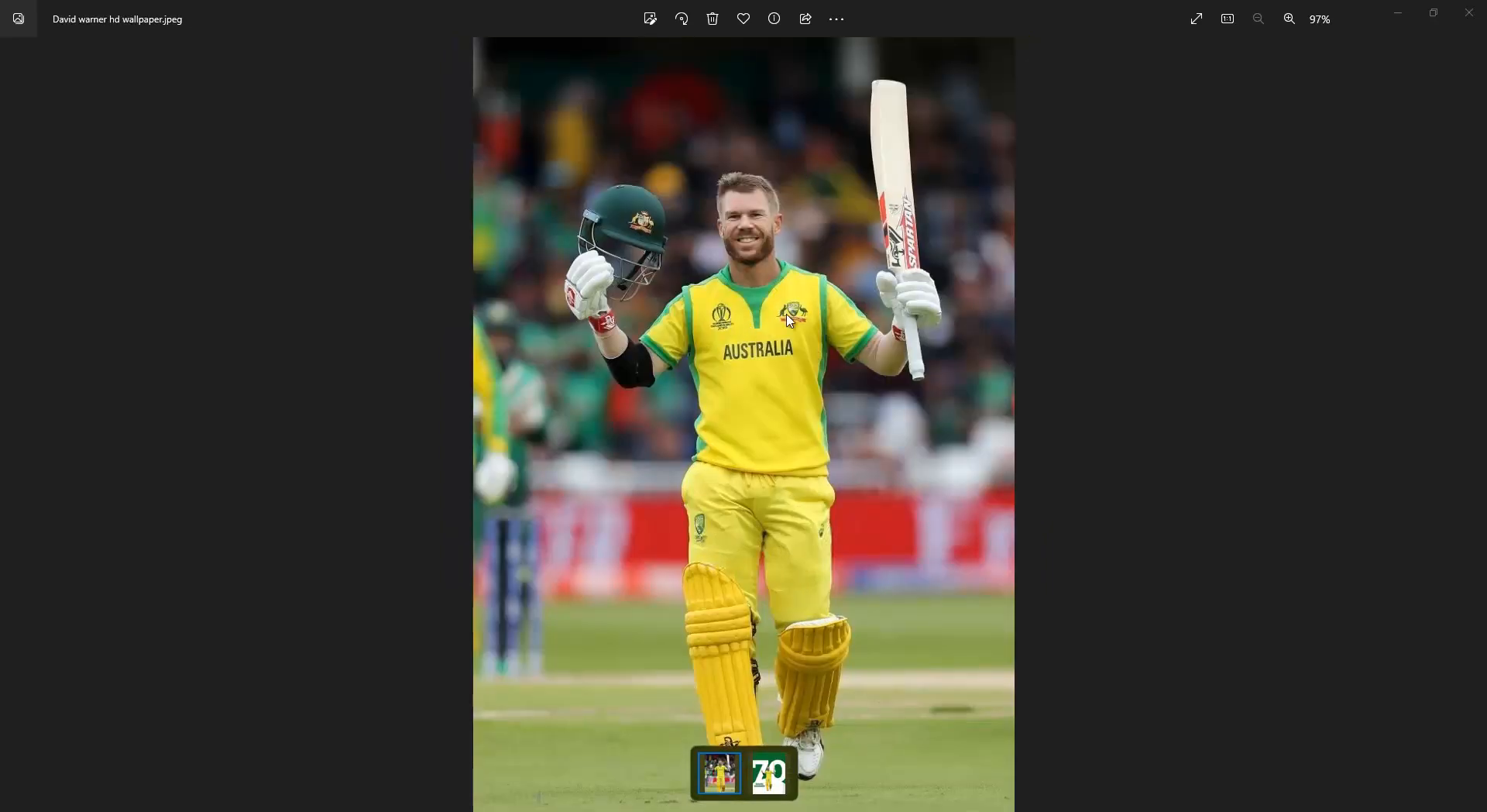
{"action": "key", "text": "alt+Tab"}
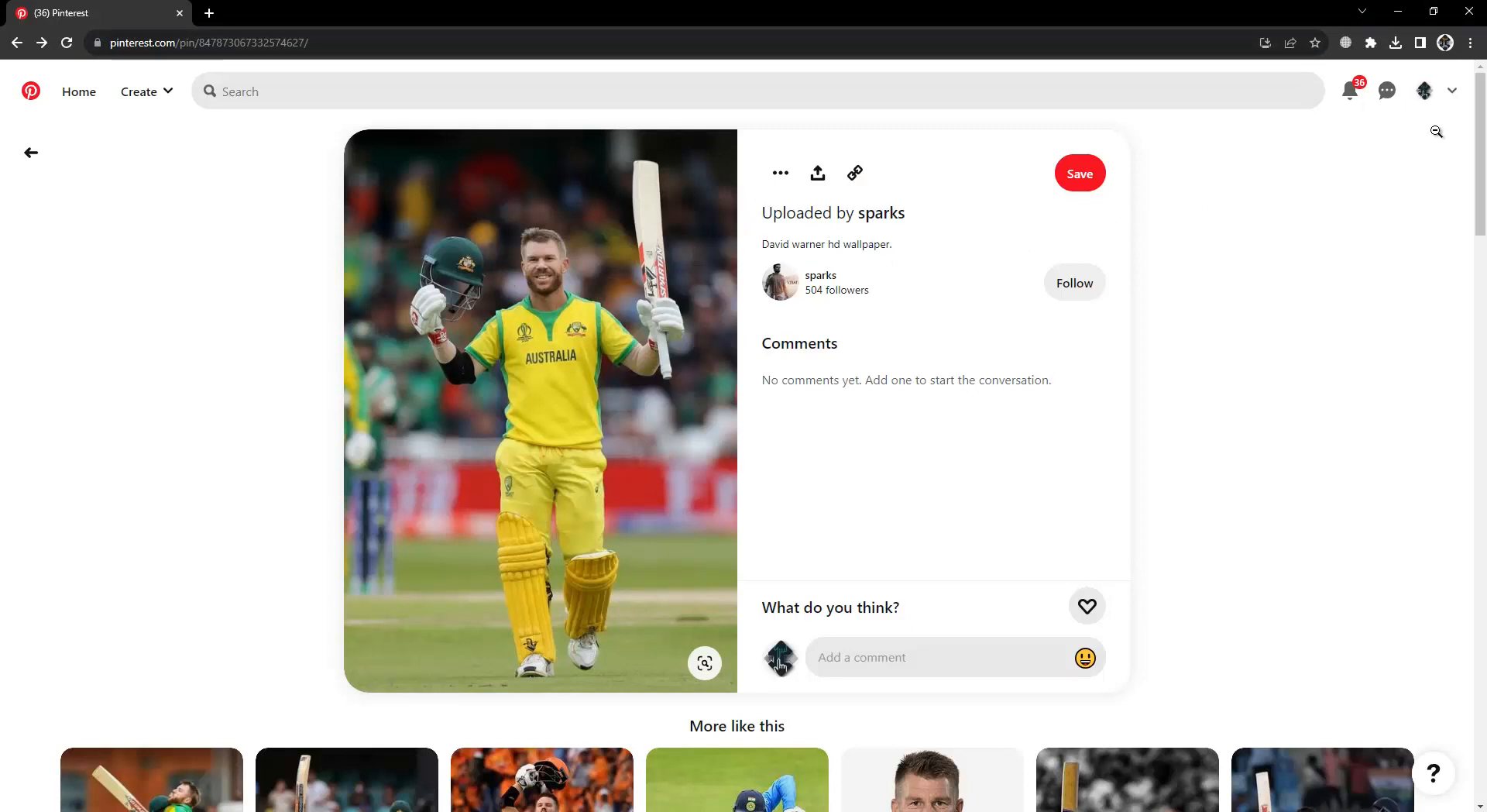
{"action": "left_click", "coordinate": [781, 174]}
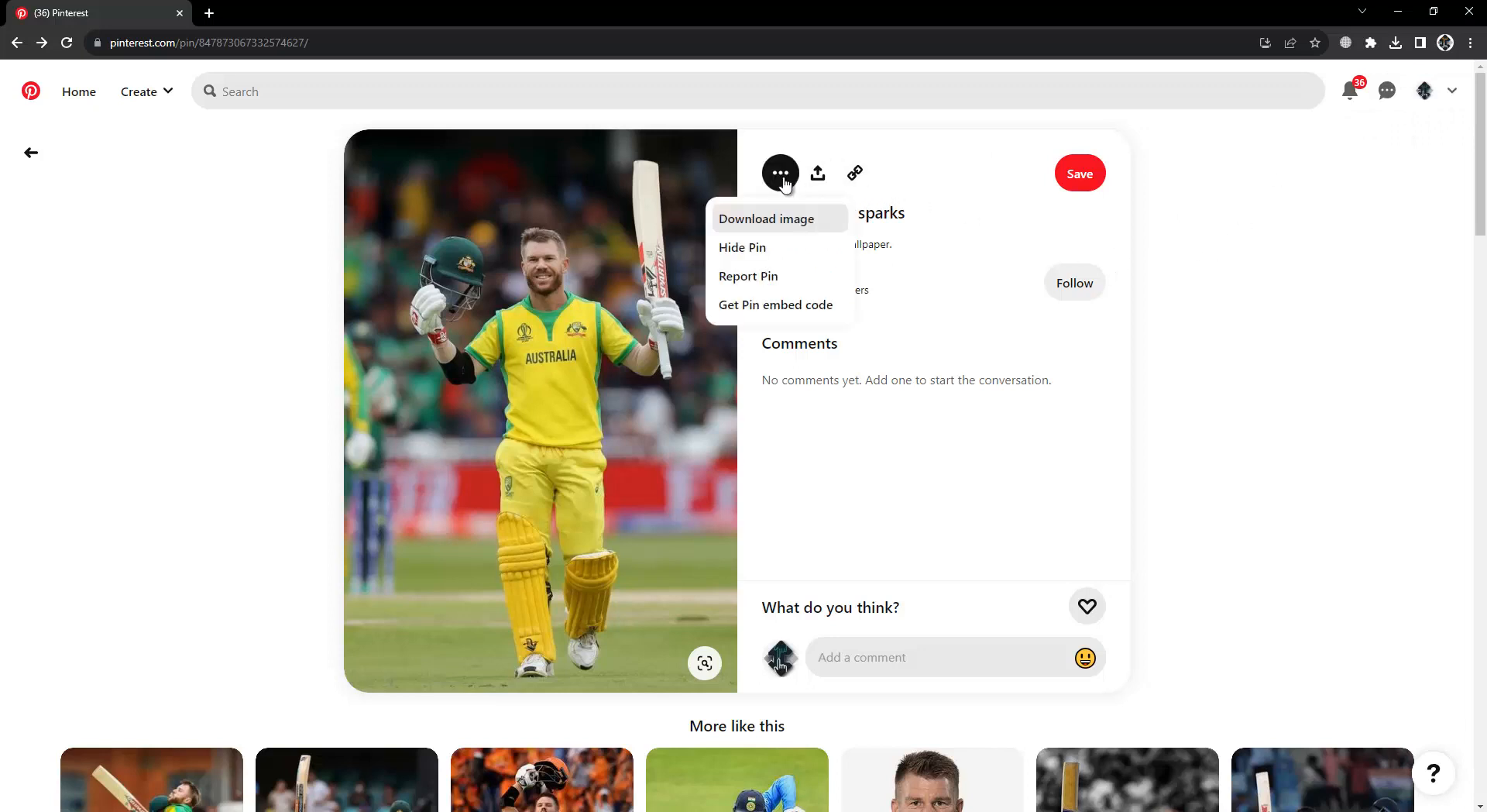
{"action": "left_click", "coordinate": [781, 229]}
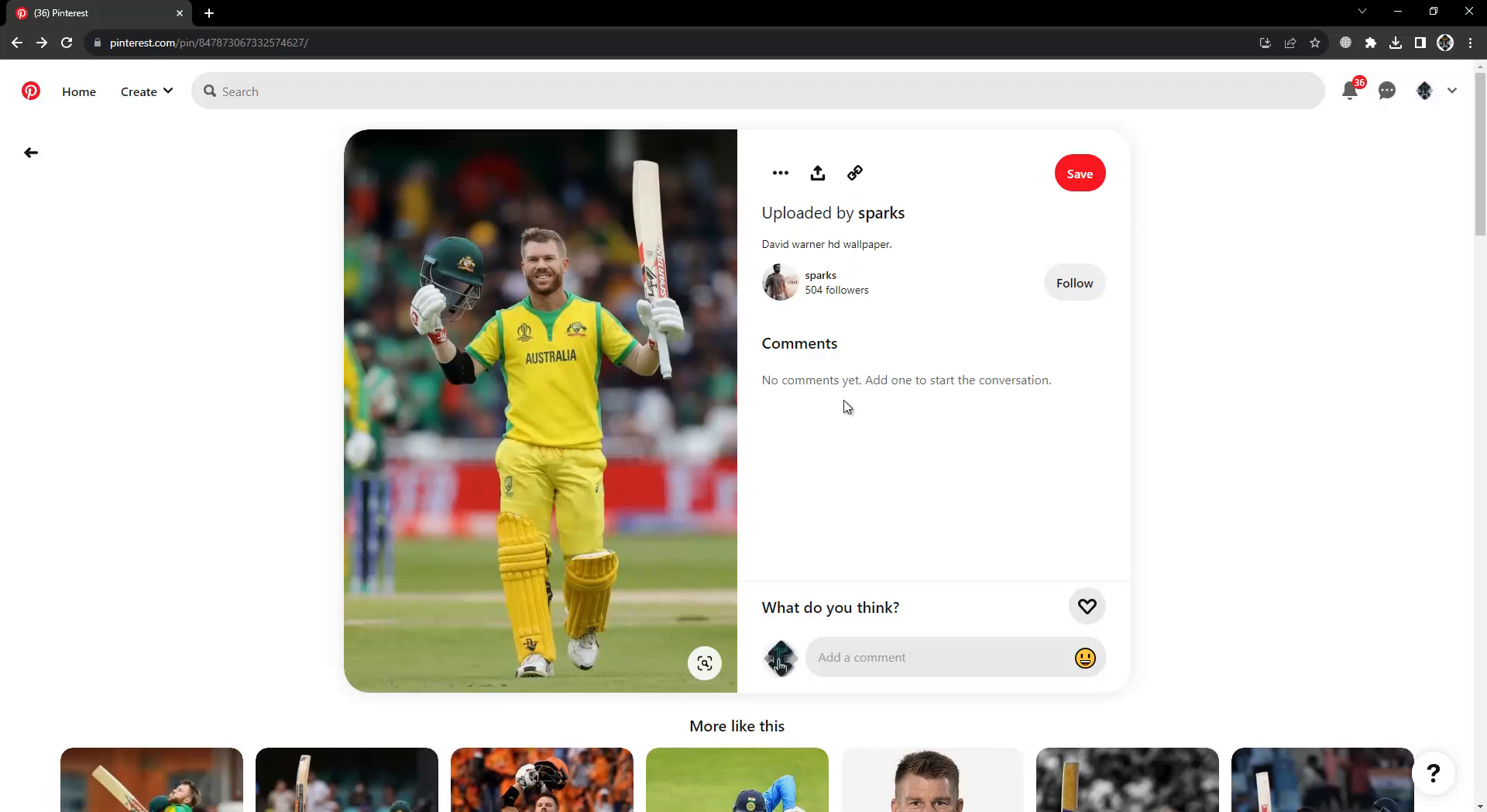
{"action": "scroll", "coordinate": [847, 407], "scroll_direction": "down", "scroll_amount": 6}
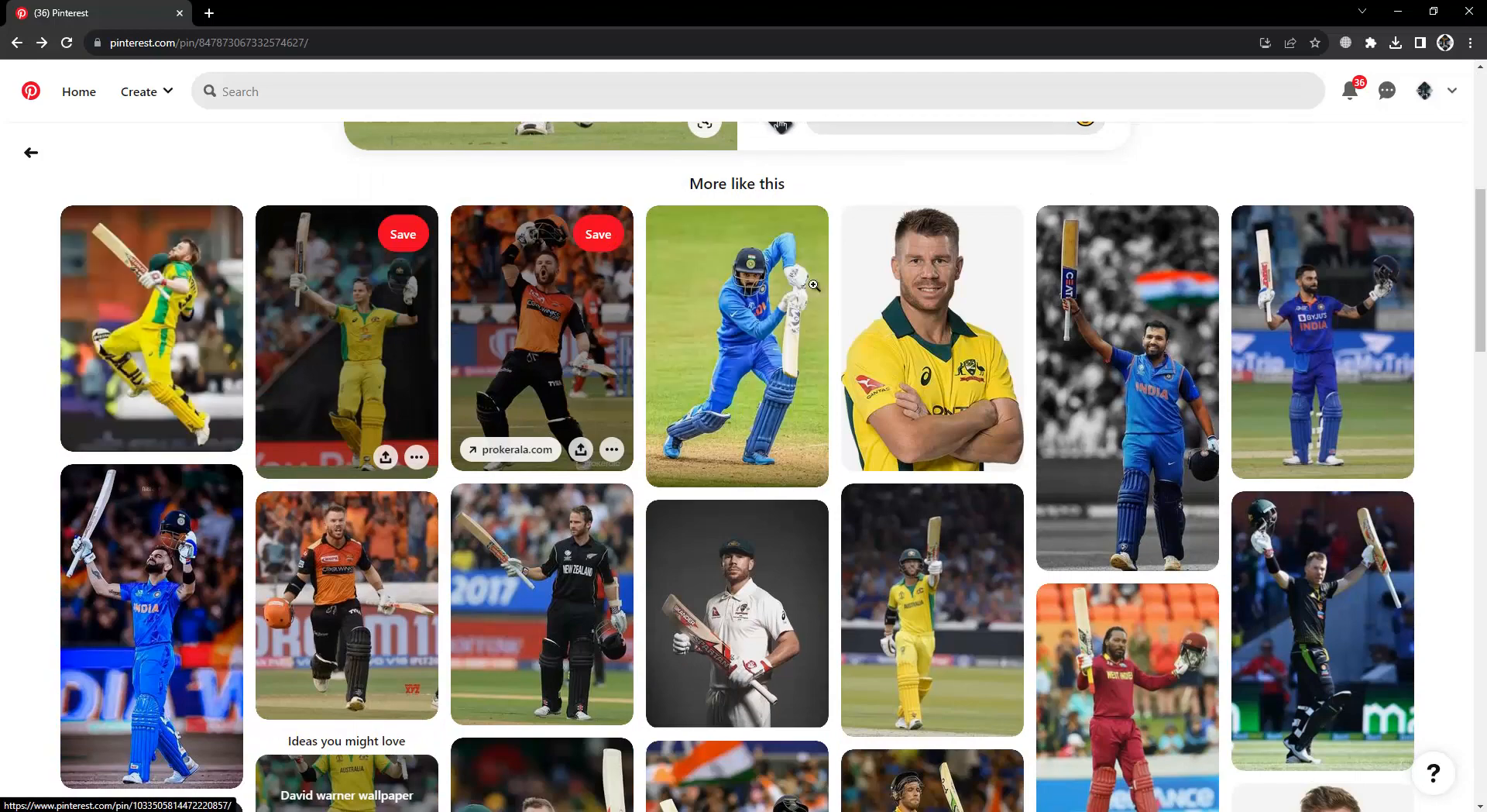
{"action": "scroll", "coordinate": [1061, 599], "scroll_direction": "up", "scroll_amount": 6}
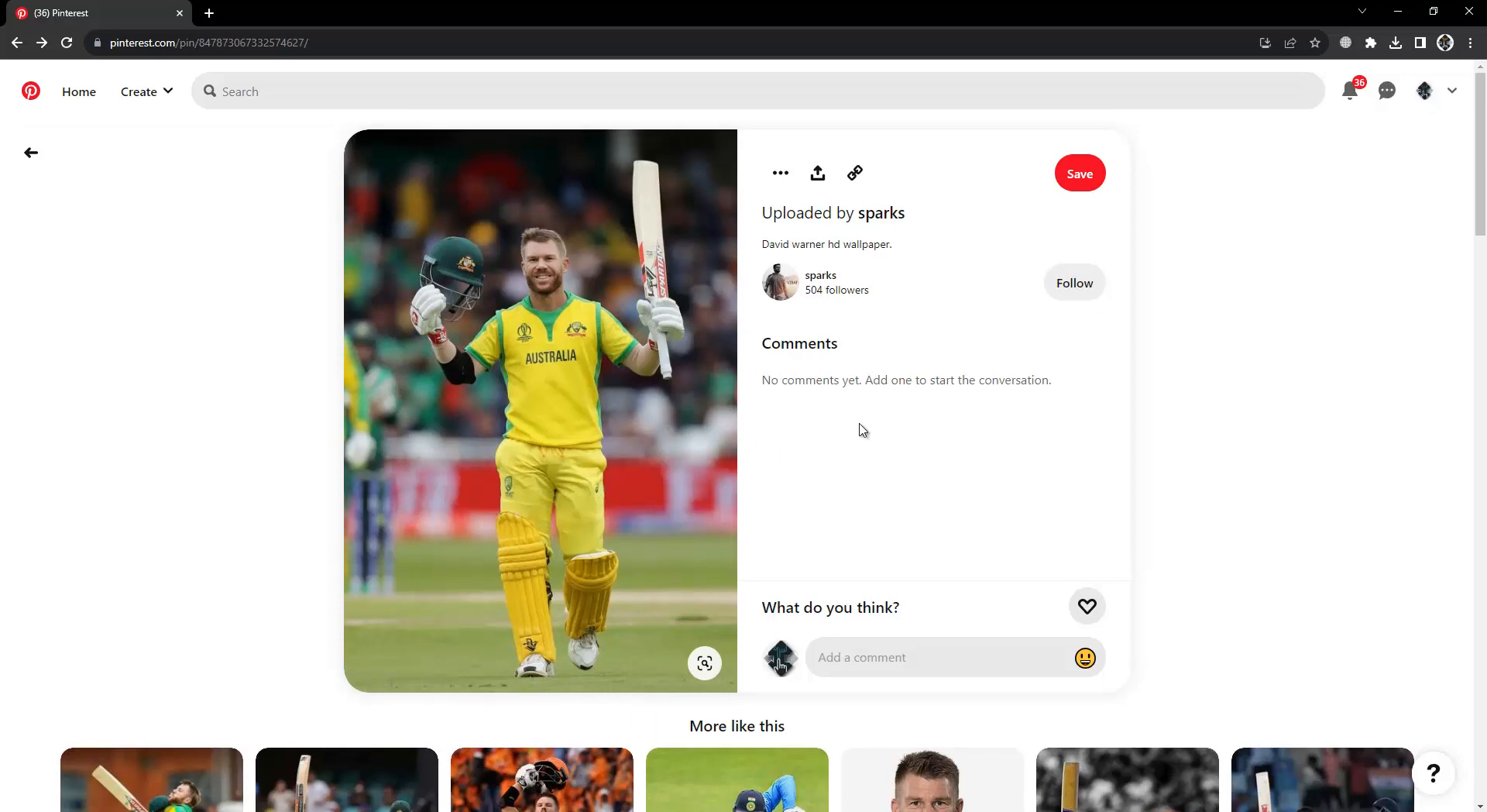
- Switch to Photoshop and create a new document from the Art & Illustration Poster preset, 18 x 24 in at 300 ppi
{"action": "key", "text": "alt"}
{"action": "key", "text": "alt+Tab"}
{"action": "key", "text": "alt+Tab"}
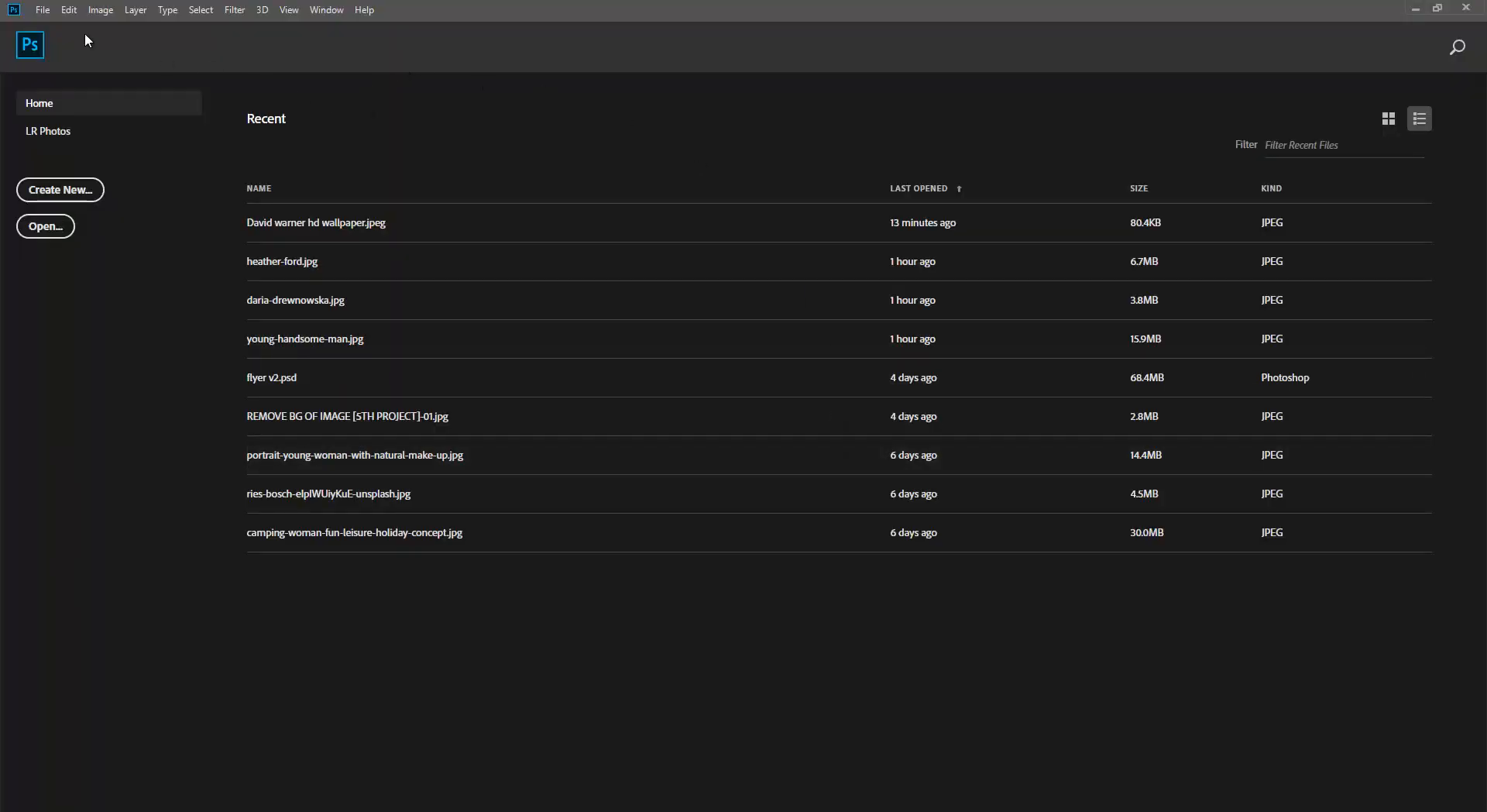
{"action": "left_click", "coordinate": [43, 10]}
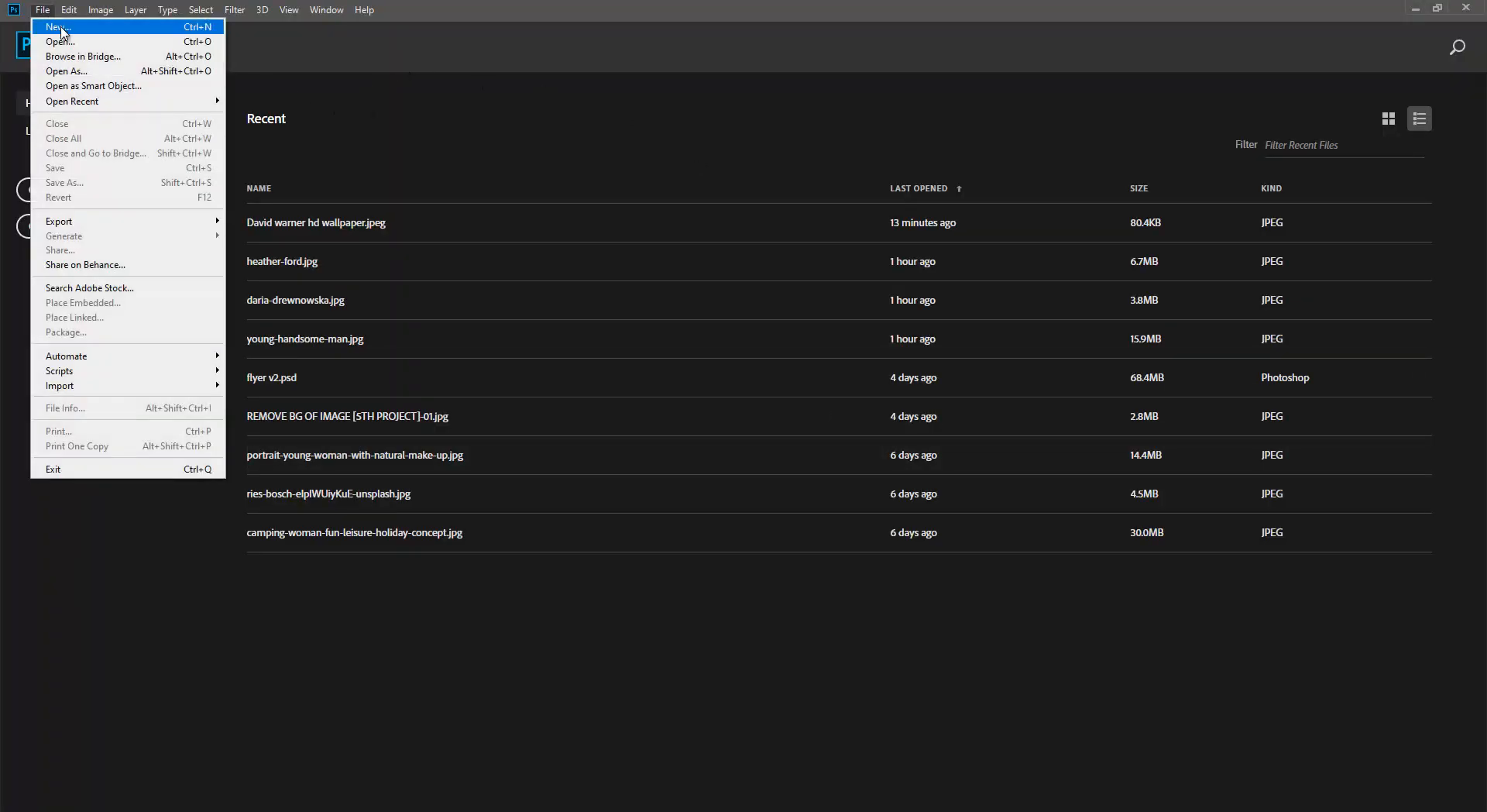
{"action": "left_click", "coordinate": [64, 31]}
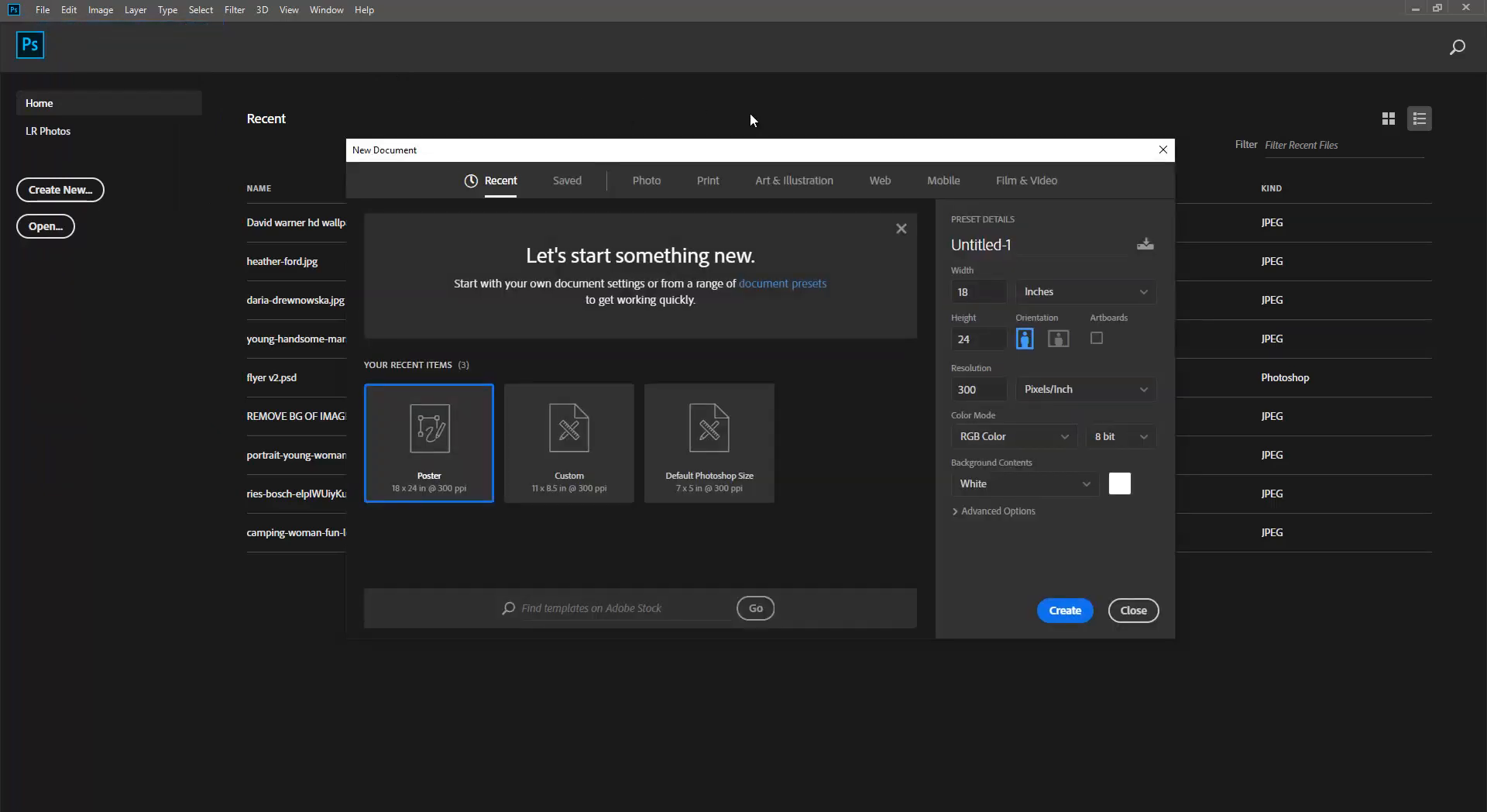
{"action": "left_click", "coordinate": [805, 184]}
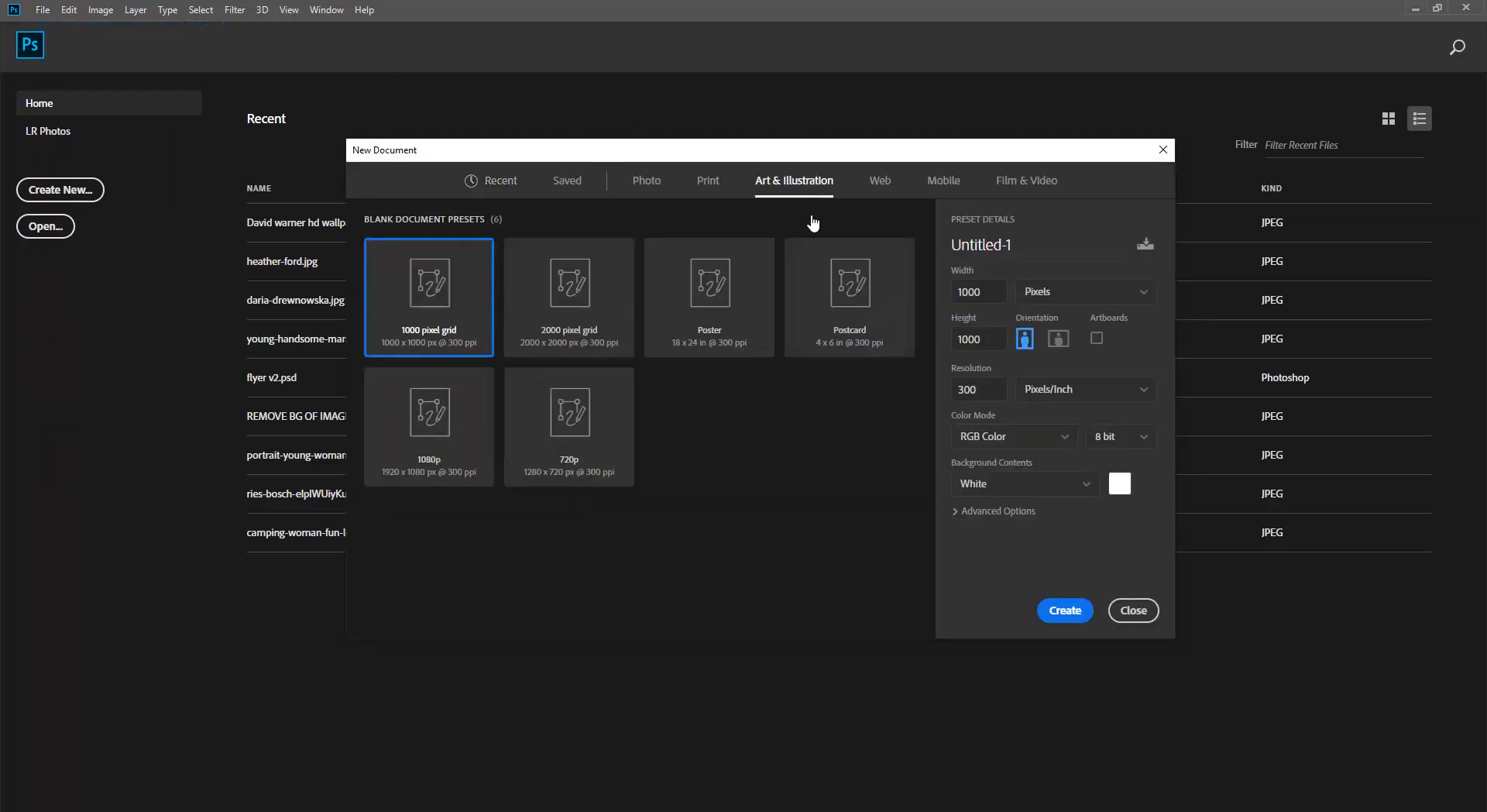
{"action": "left_click", "coordinate": [724, 277]}
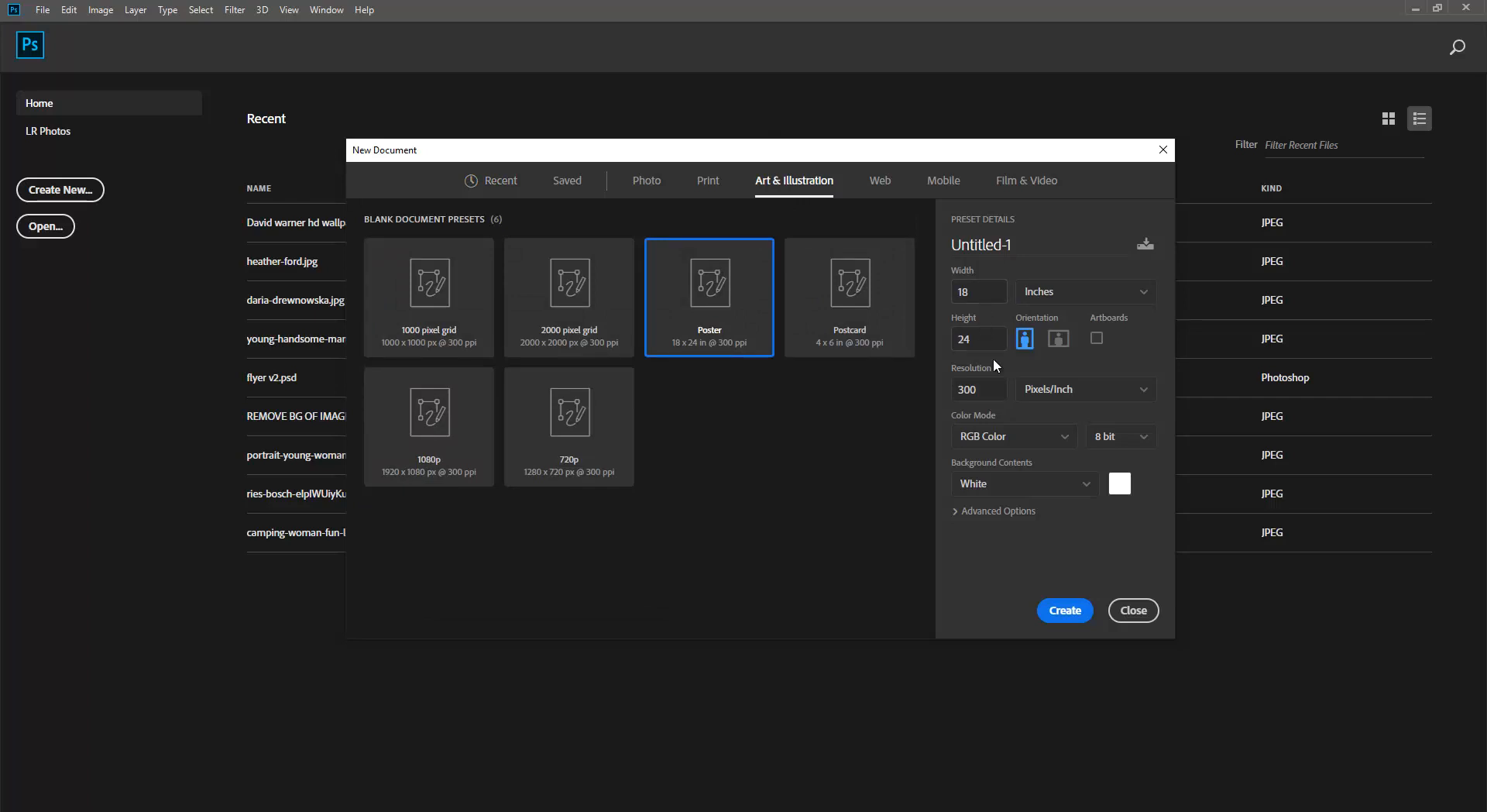
{"action": "left_click", "coordinate": [1065, 611]}
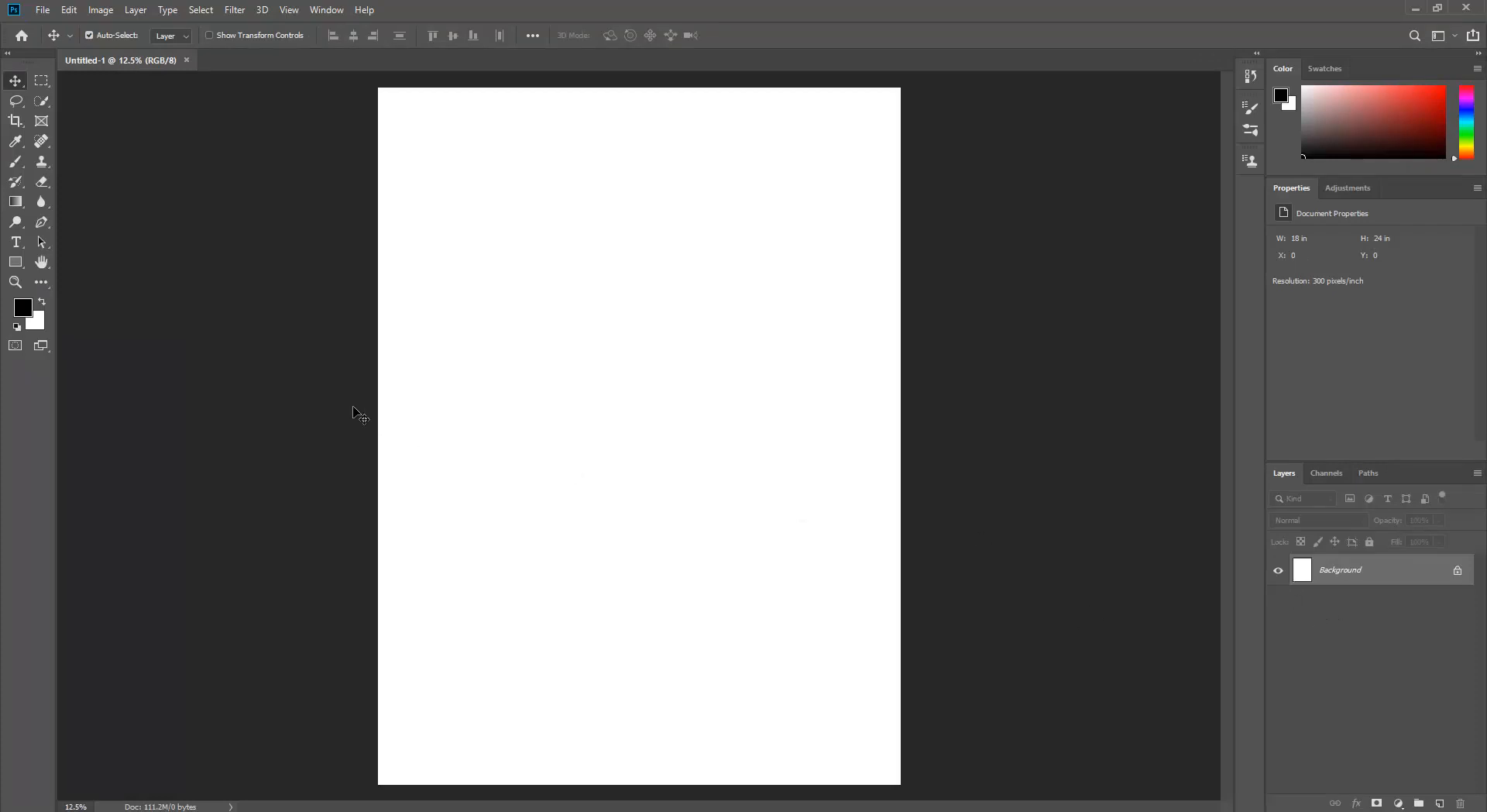
- Add the text 70 in Montserrat Bold near the middle of the page and colour it grey #a4a0a0
{"action": "left_click", "coordinate": [16, 244]}
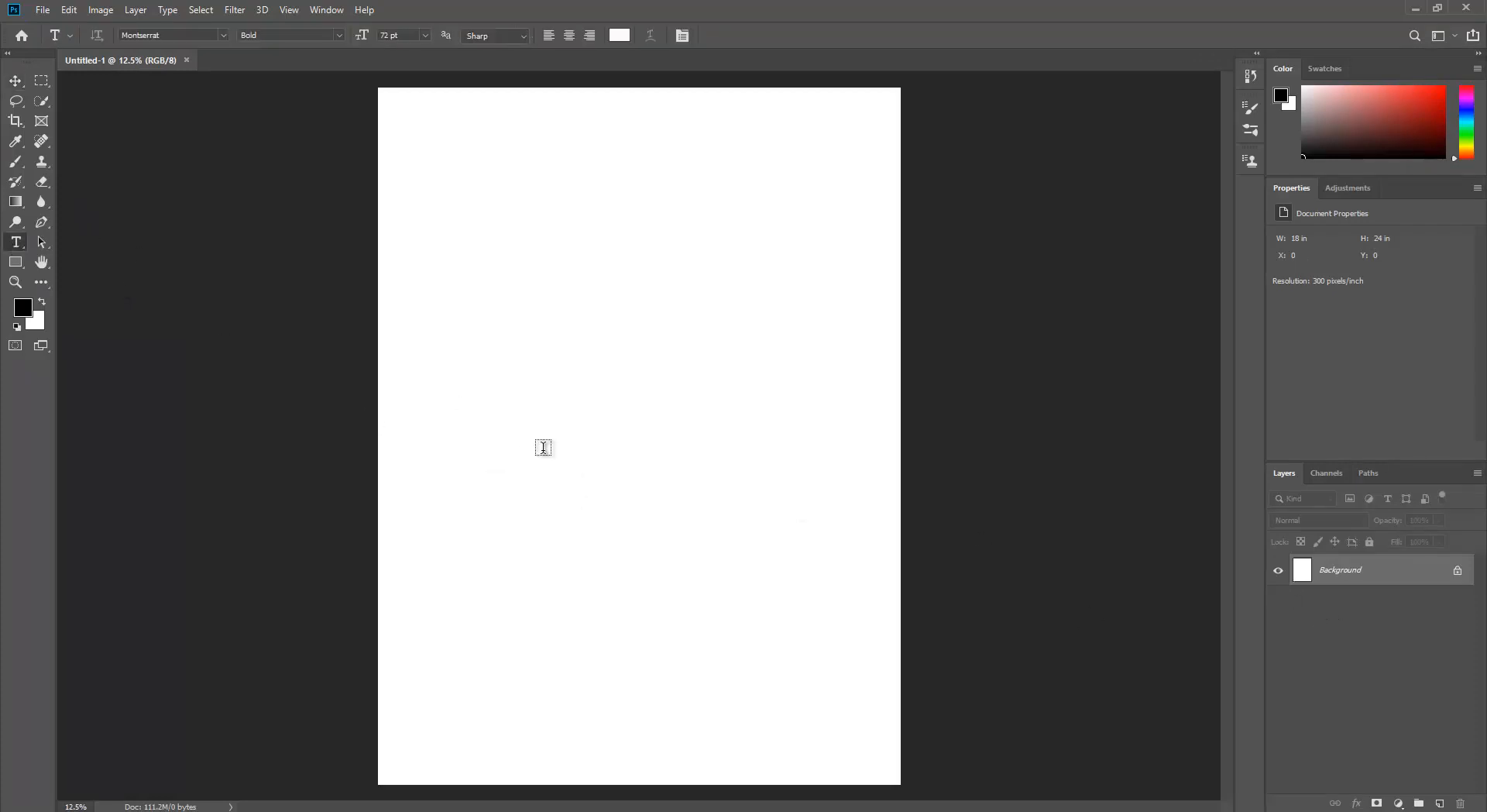
{"action": "left_click", "coordinate": [543, 454]}
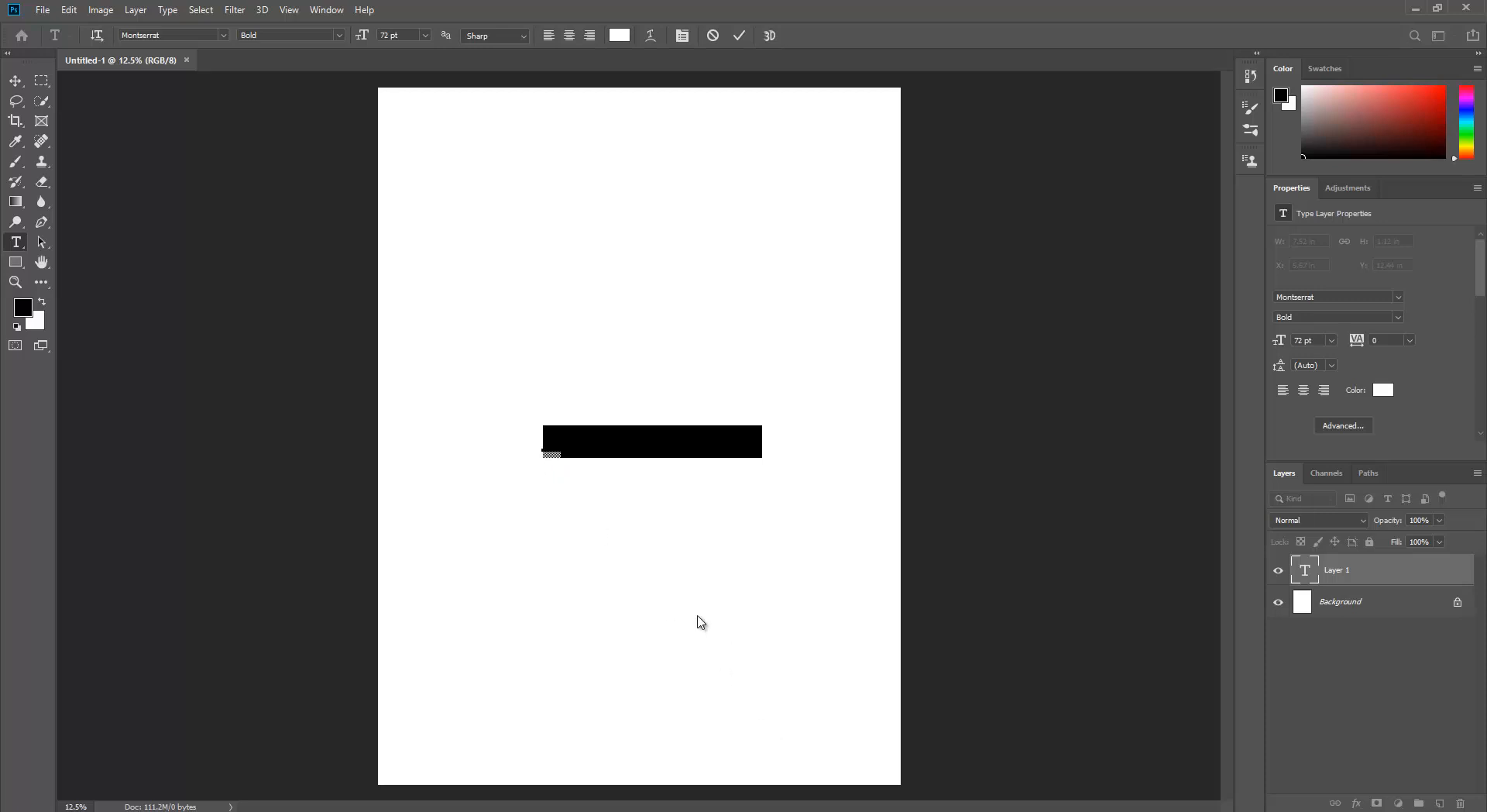
{"action": "type", "text": "W"}
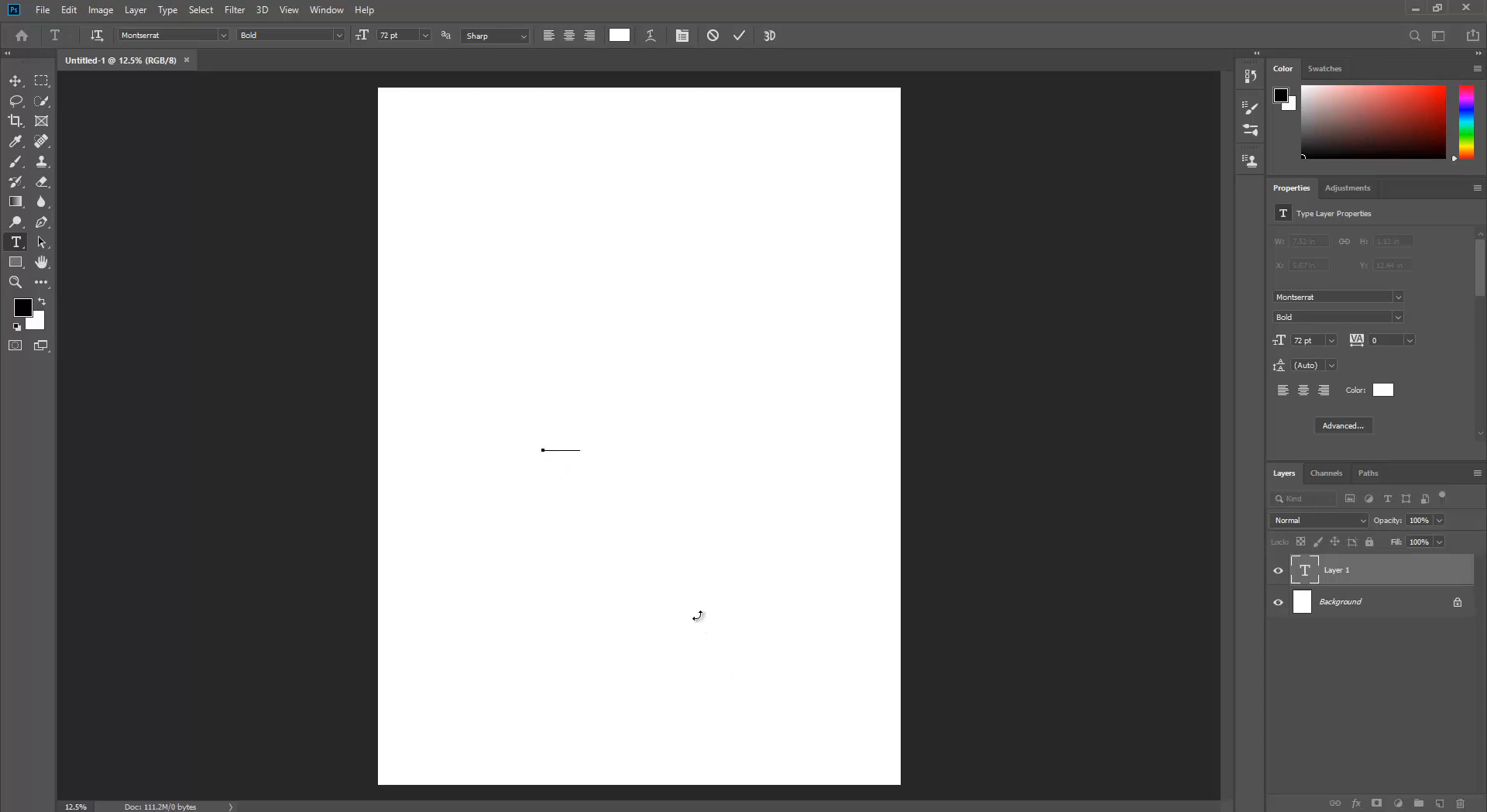
{"action": "key", "text": "ctrl+a"}
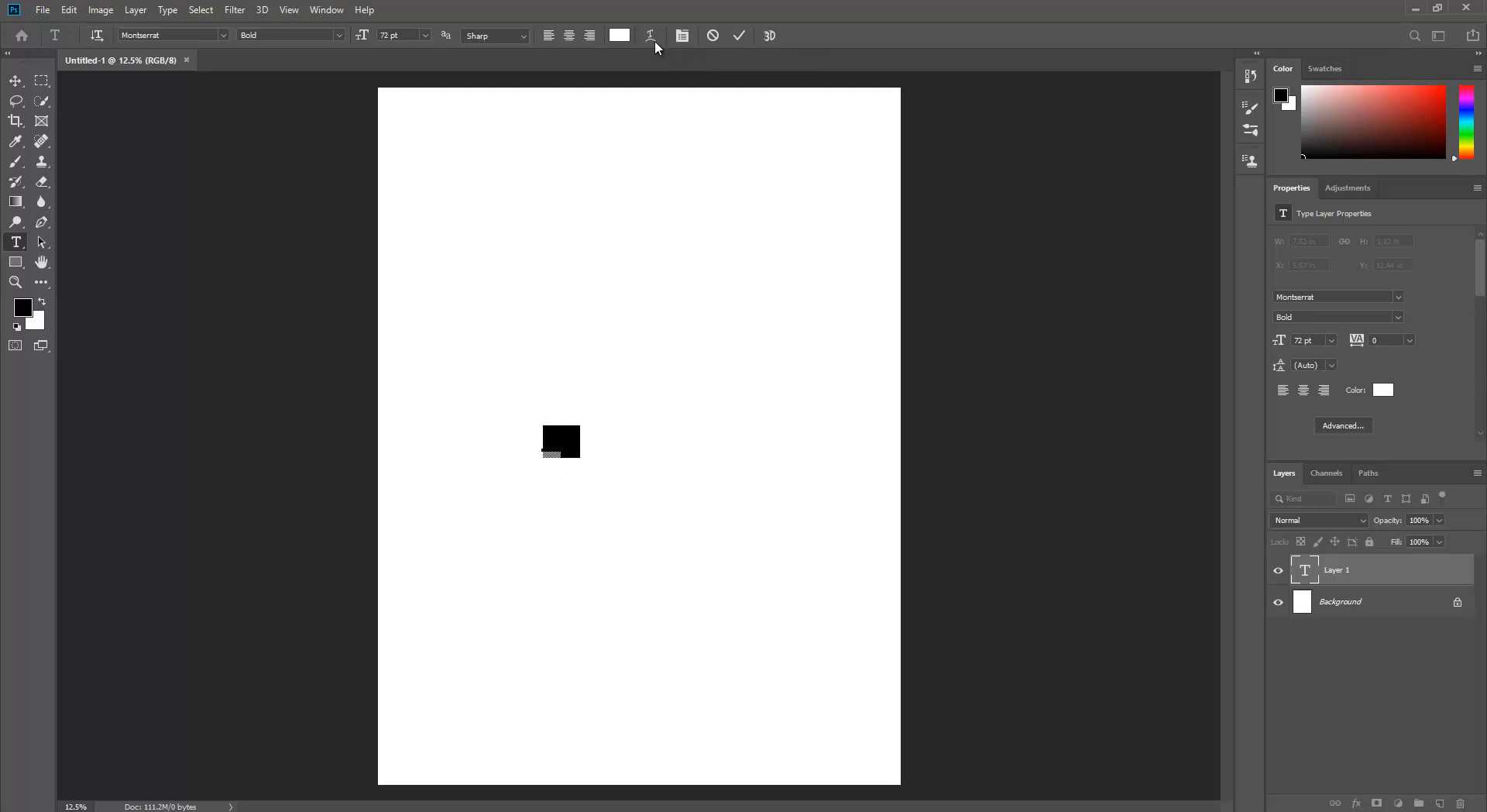
{"action": "left_click", "coordinate": [620, 35]}
{"action": "left_click", "coordinate": [876, 297]}
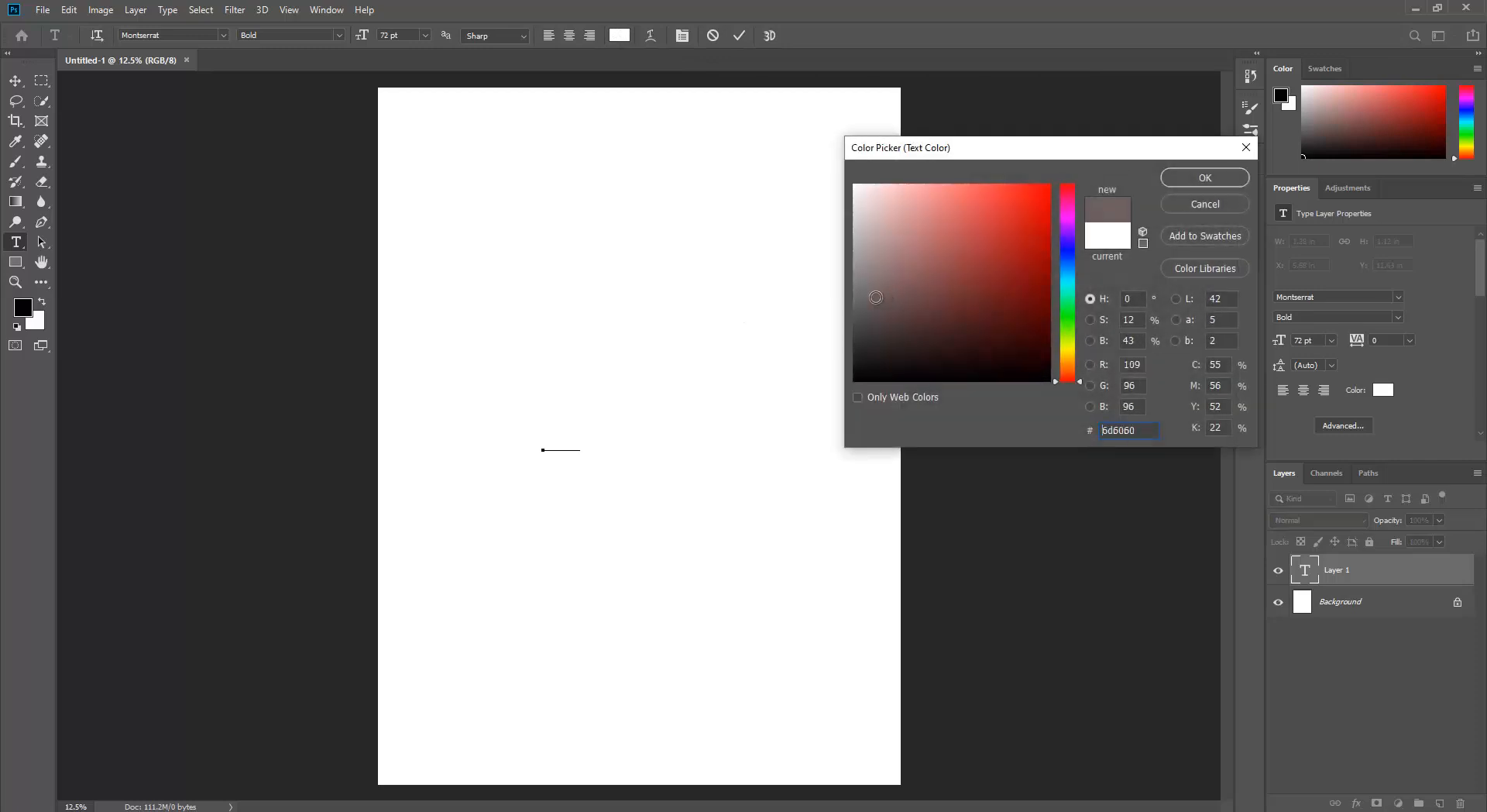
{"action": "left_click", "coordinate": [878, 283]}
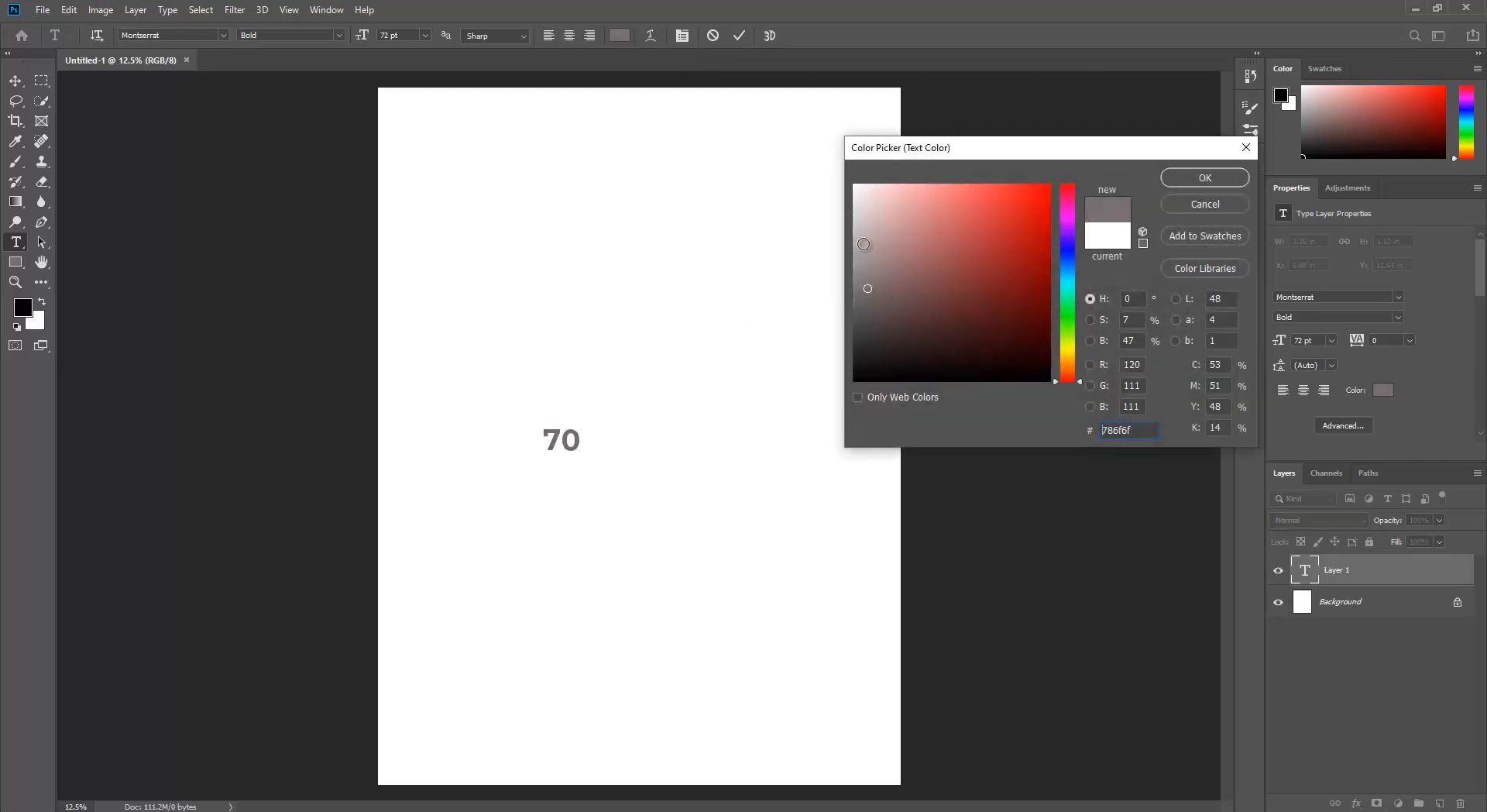
{"action": "left_click", "coordinate": [859, 254]}
{"action": "left_click", "coordinate": [1204, 178]}
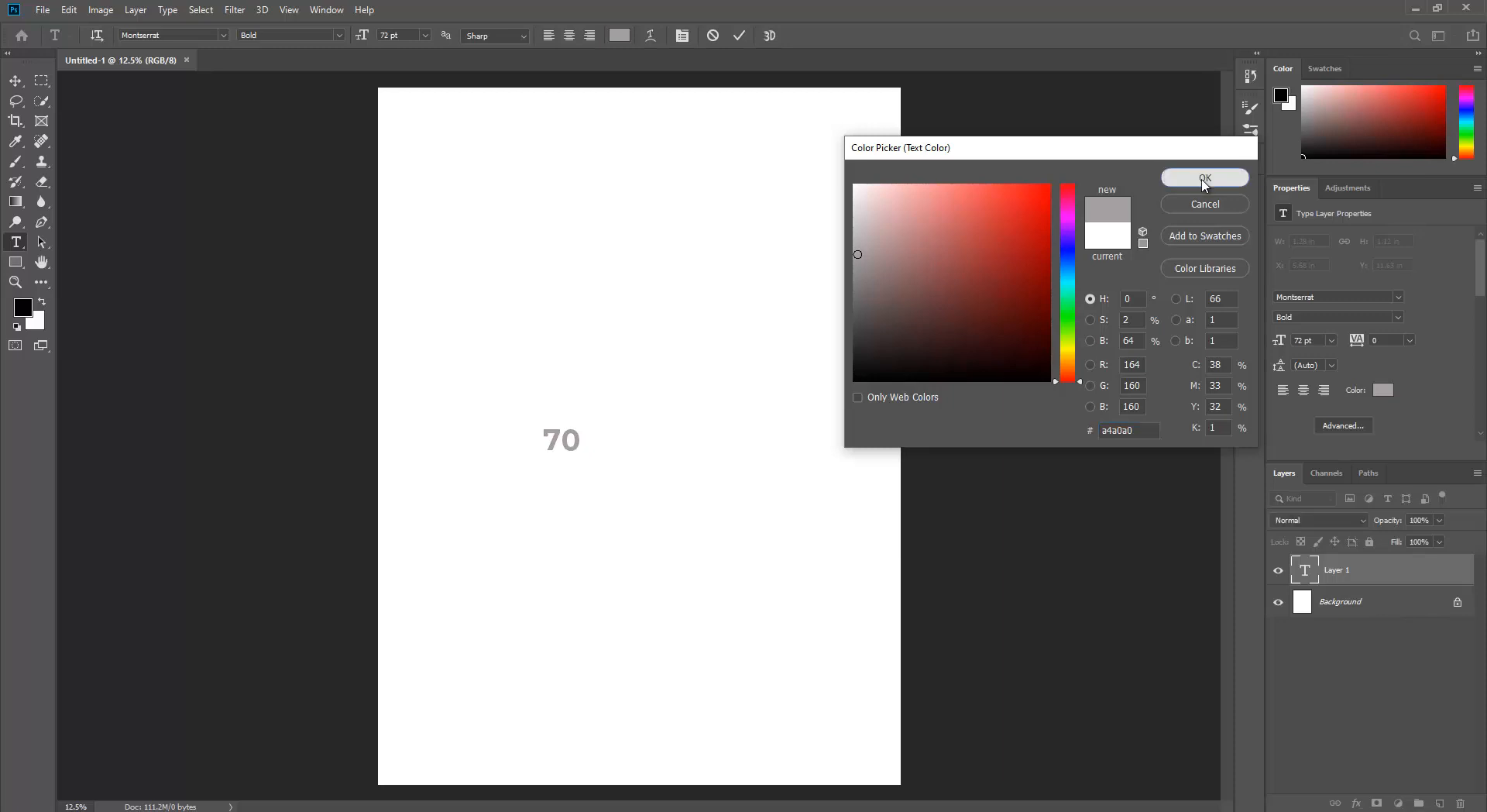
{"action": "left_click", "coordinate": [15, 81]}
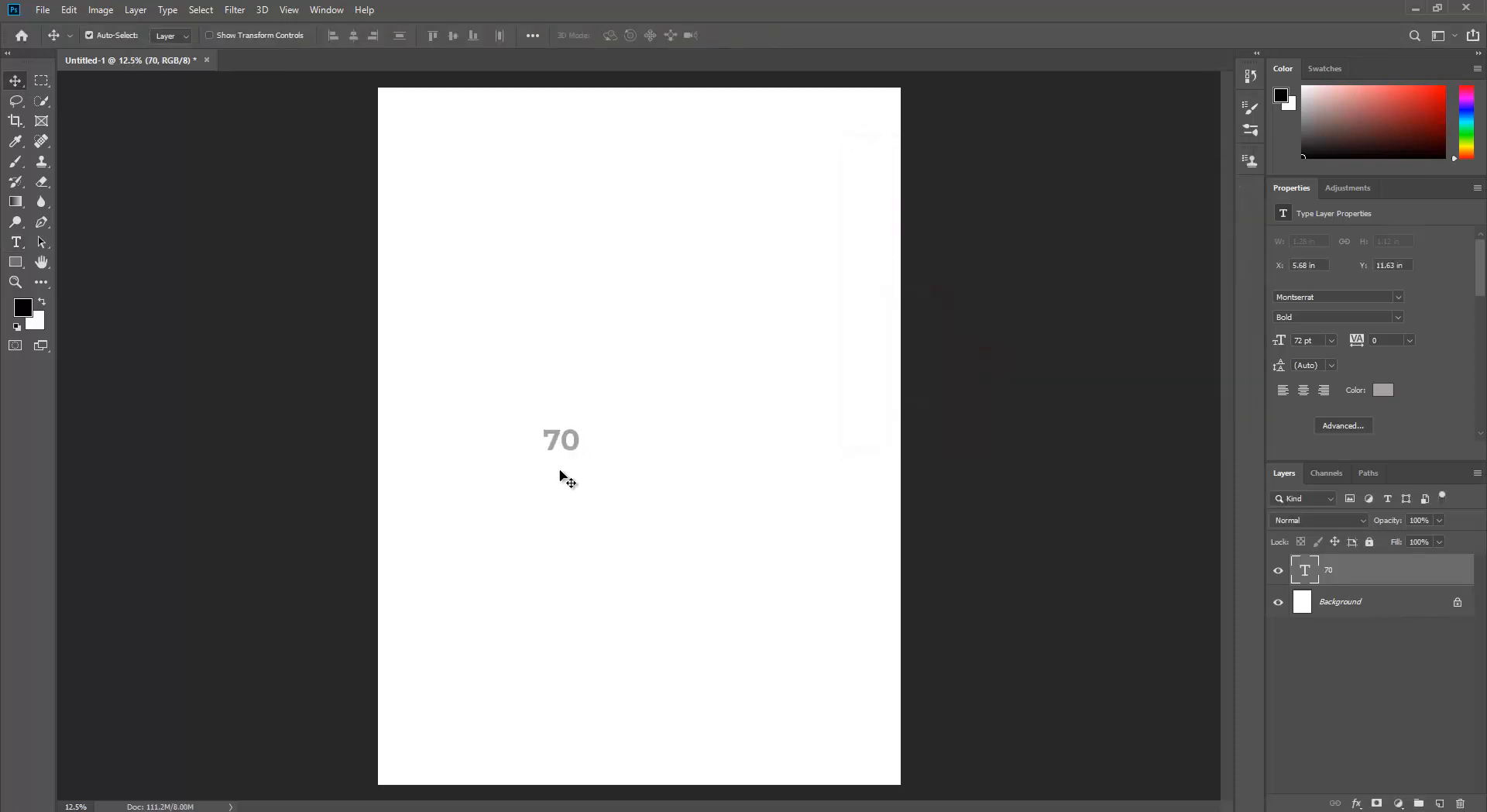
- Enlarge the 70 text to about 1170 pt and position it across the page's upper half, running past both side edges
{"action": "key", "text": "ctrl+t"}
{"action": "left_click_drag", "start_coordinate": [580, 425], "coordinate": [968, 227]}
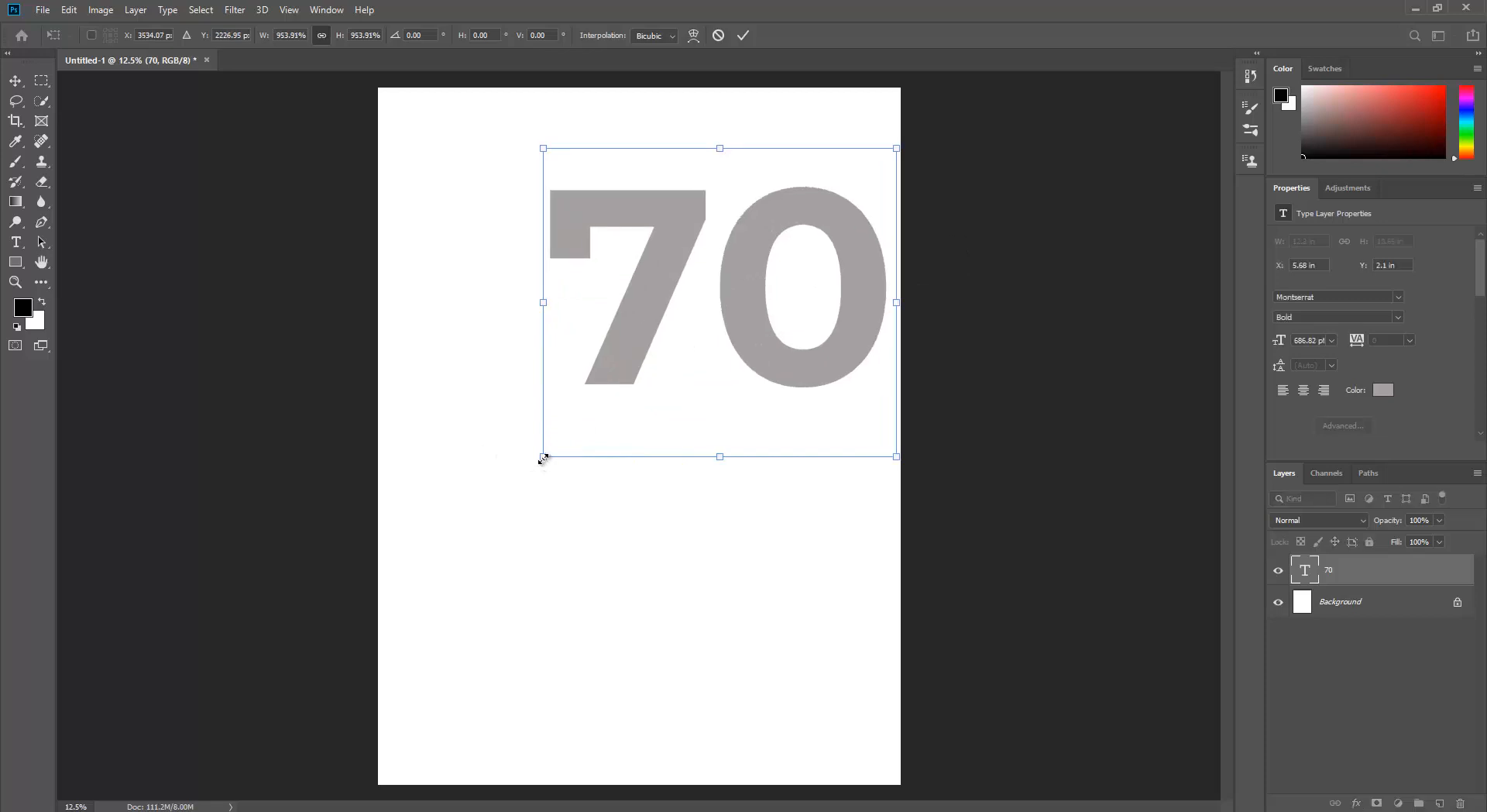
{"action": "left_click_drag", "start_coordinate": [543, 457], "coordinate": [289, 554]}
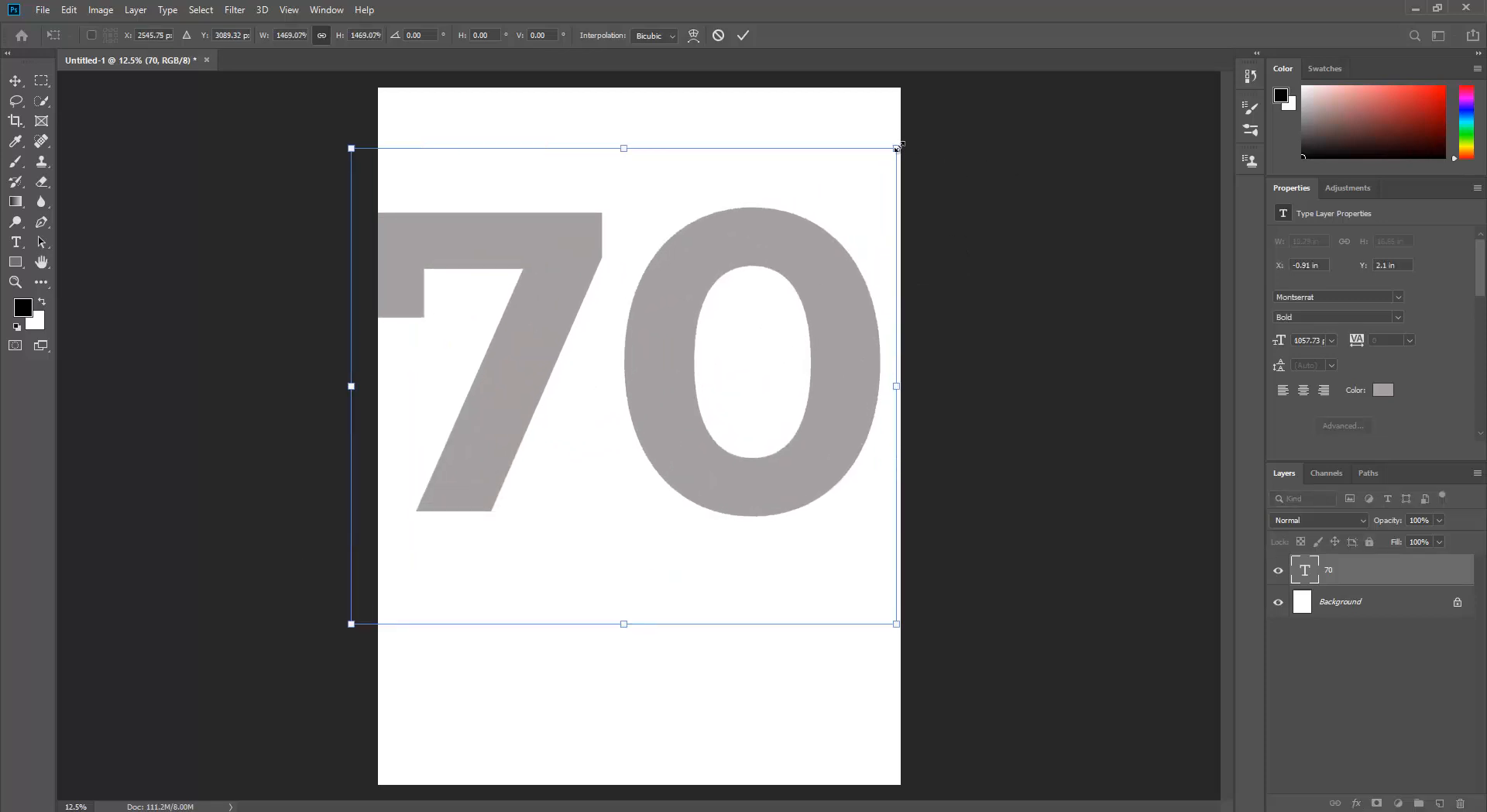
{"action": "left_click_drag", "start_coordinate": [922, 136], "coordinate": [960, 104]}
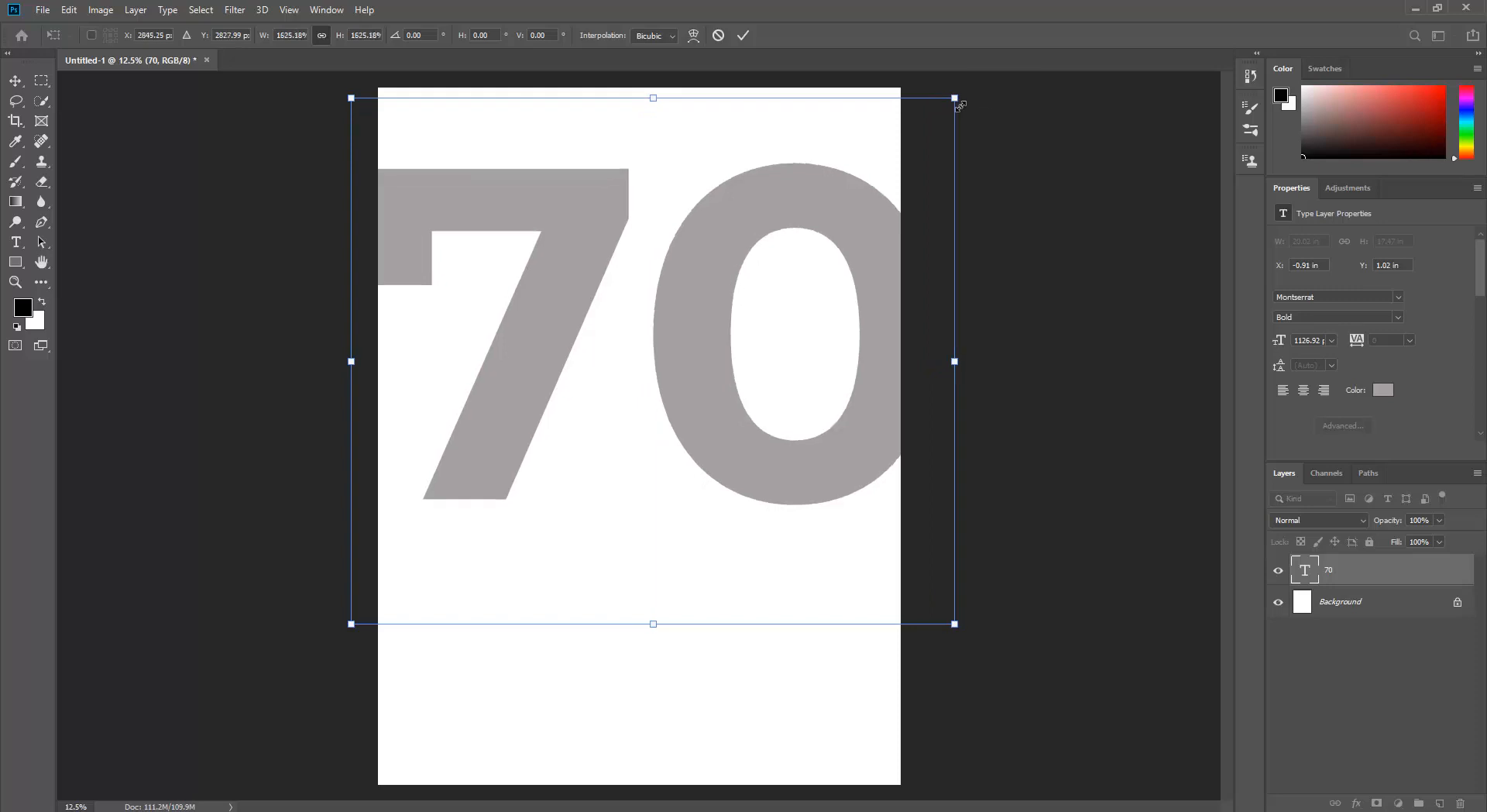
{"action": "key", "text": "Return"}
{"action": "left_click_drag", "start_coordinate": [780, 282], "coordinate": [704, 305]}
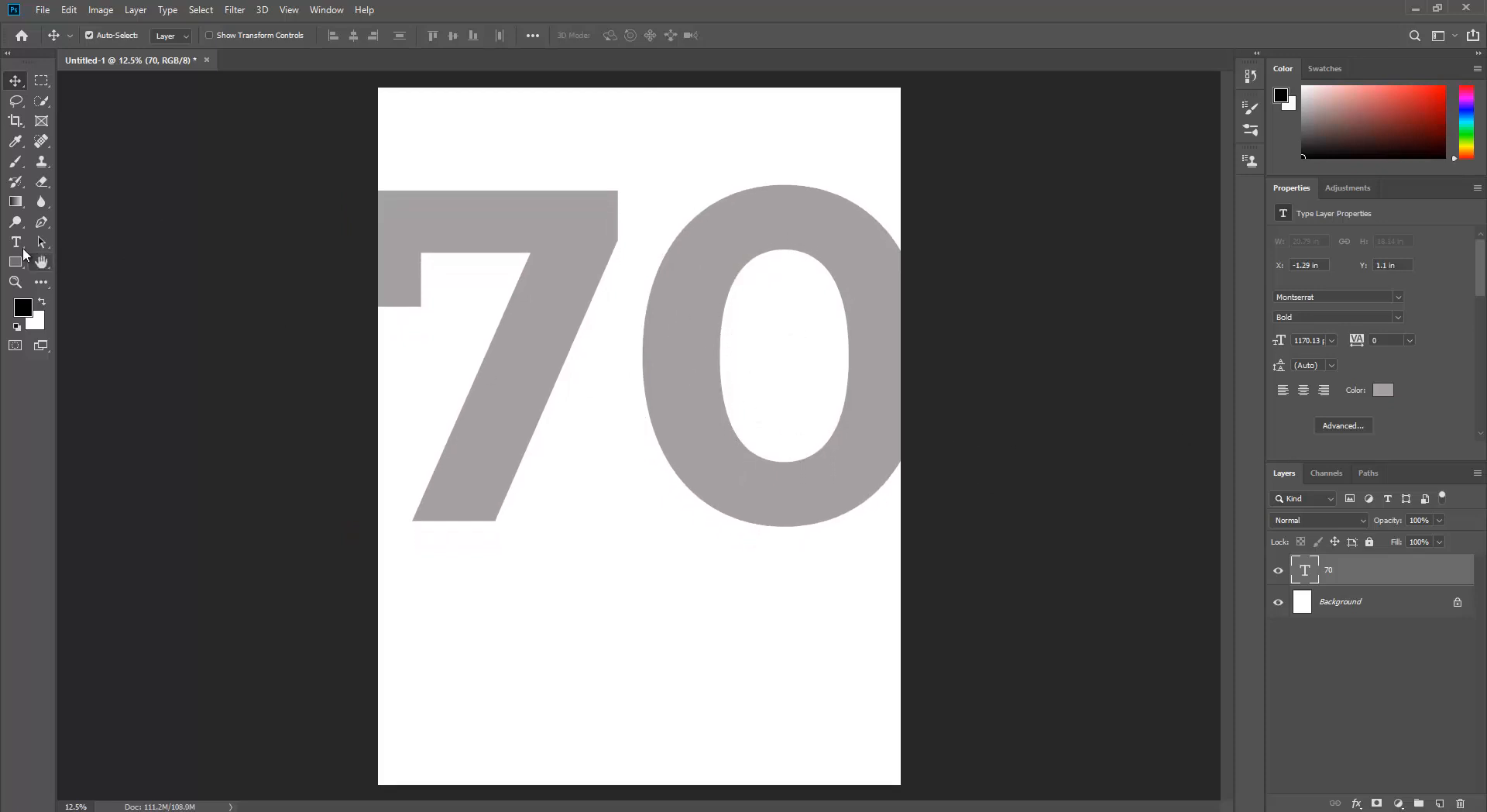
{"action": "left_click", "coordinate": [17, 244]}
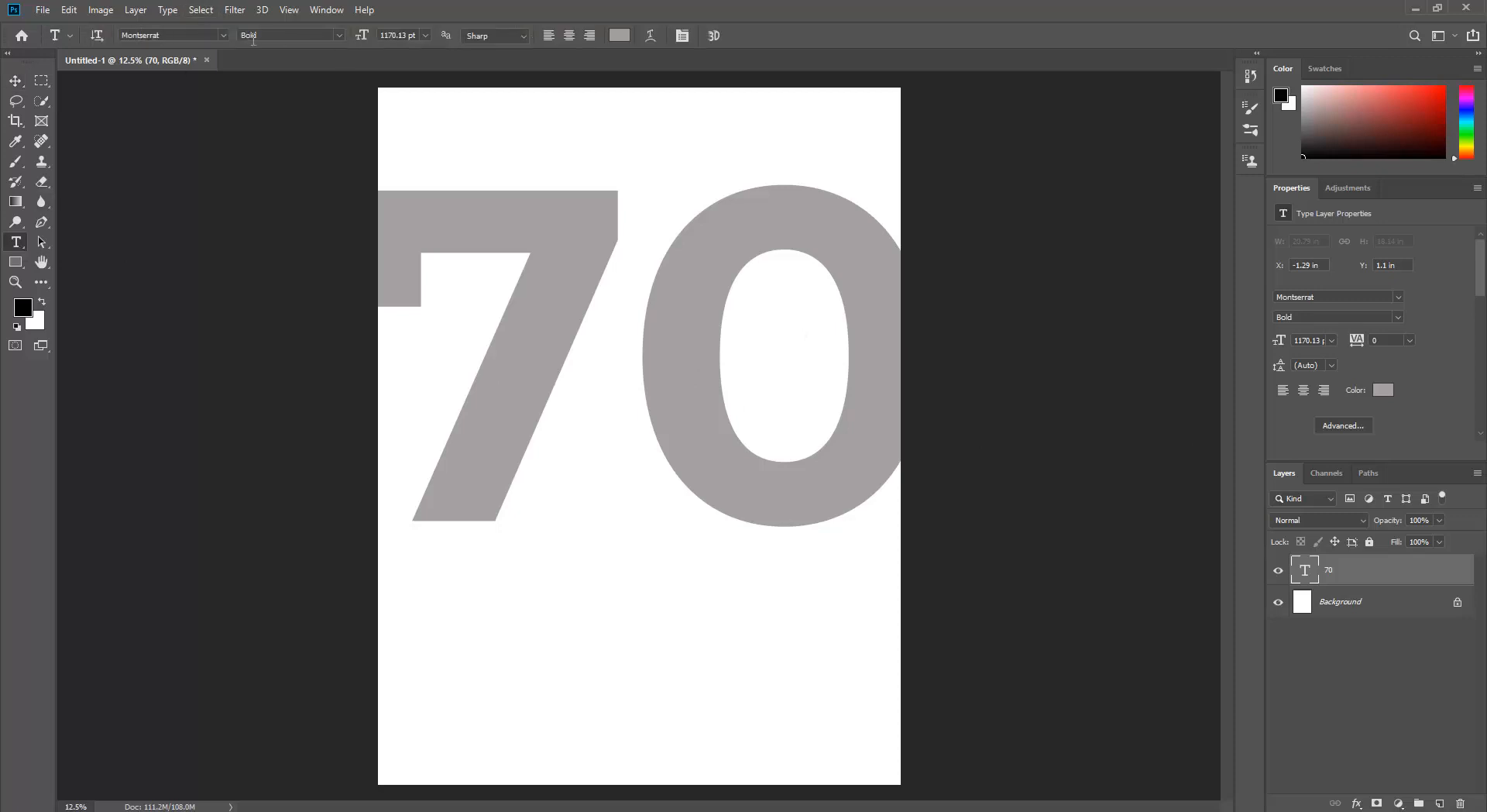
{"action": "left_click", "coordinate": [15, 81]}
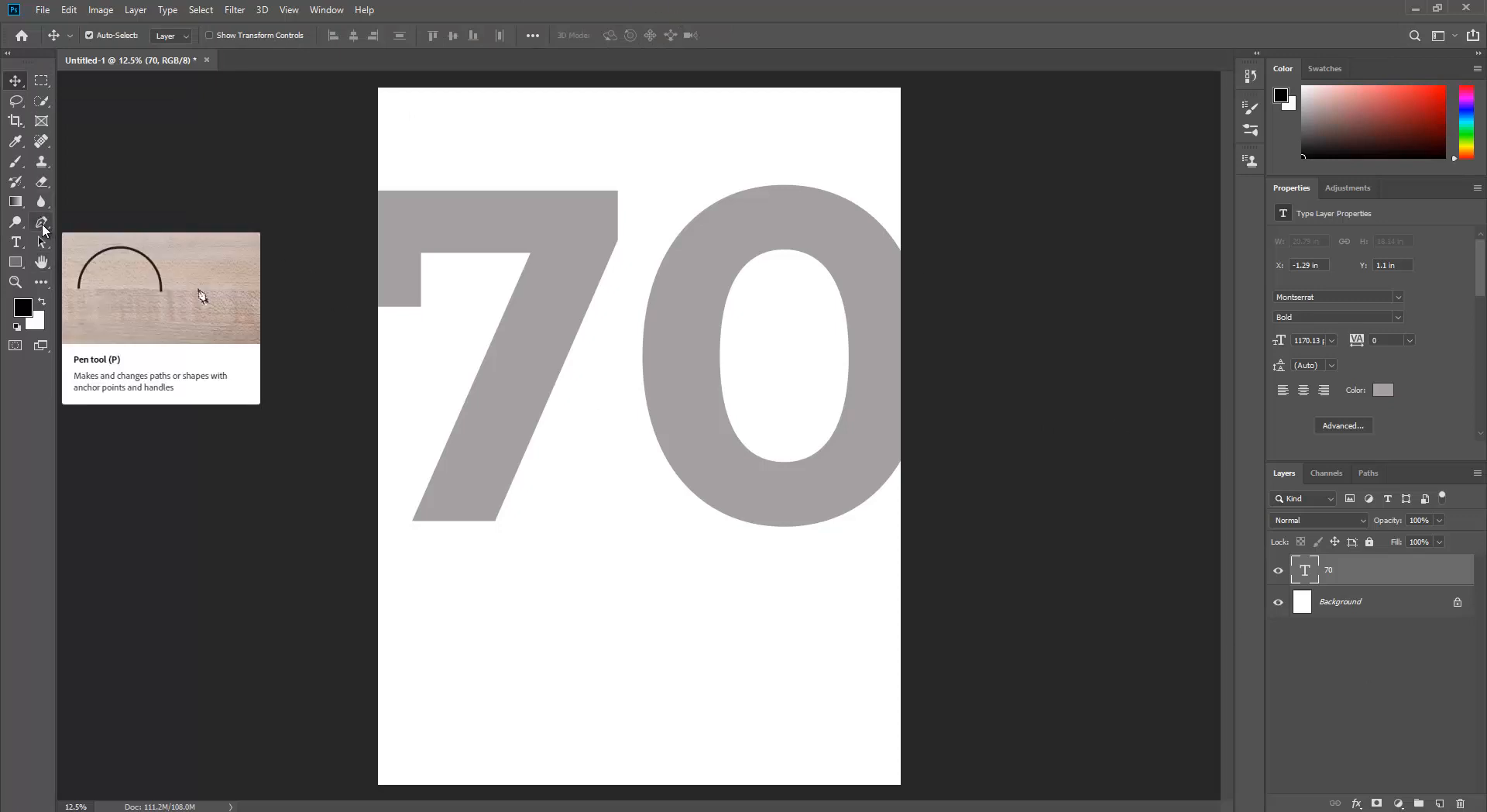
- Draw a closed Pen tool shape about 6428 x 4552 px over the page's upper part, its curved lower edge crossing the 70's lower part
{"action": "left_click", "coordinate": [43, 224]}
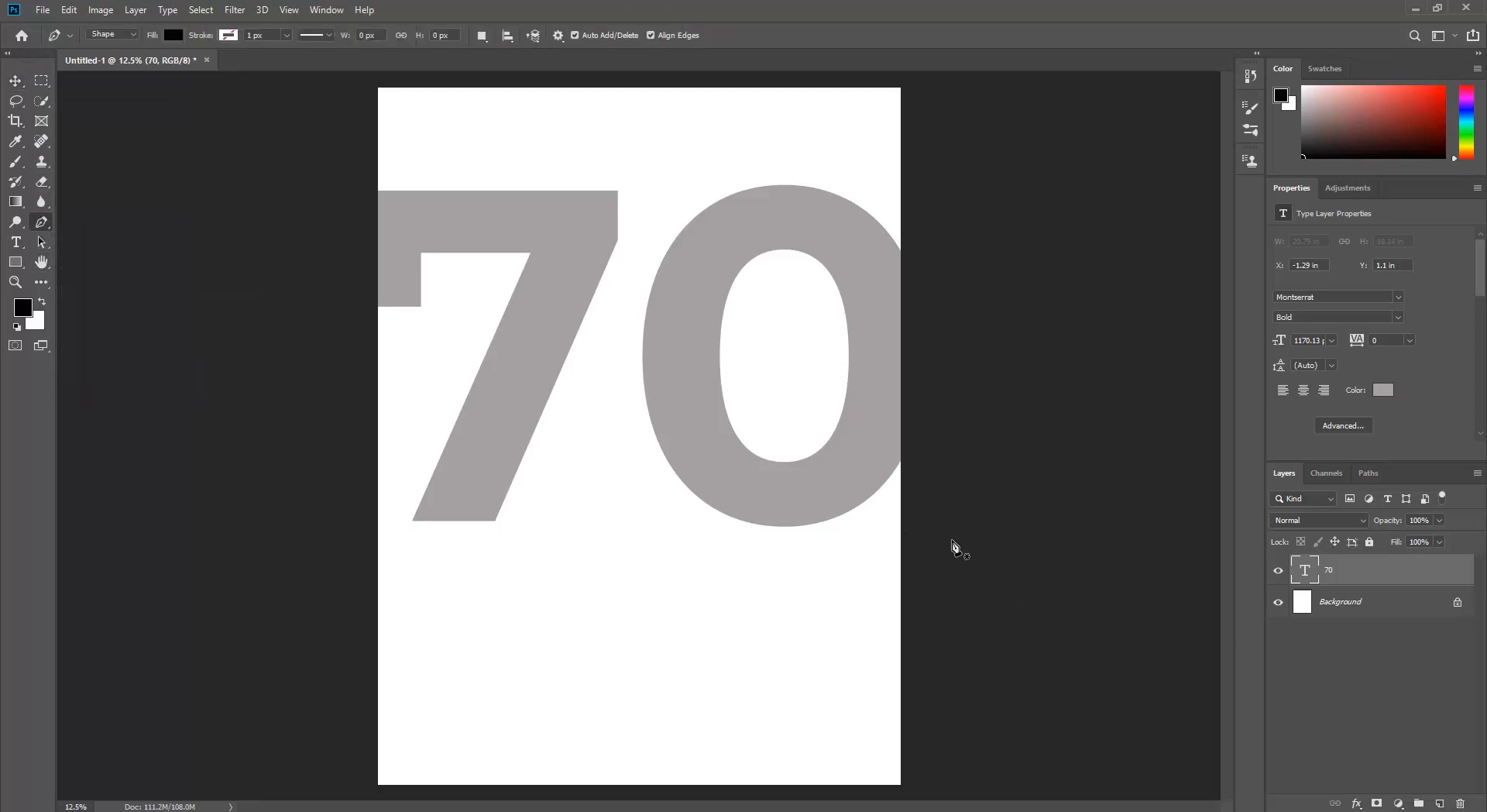
{"action": "left_click", "coordinate": [948, 488]}
{"action": "left_click_drag", "start_coordinate": [355, 499], "coordinate": [298, 628]}
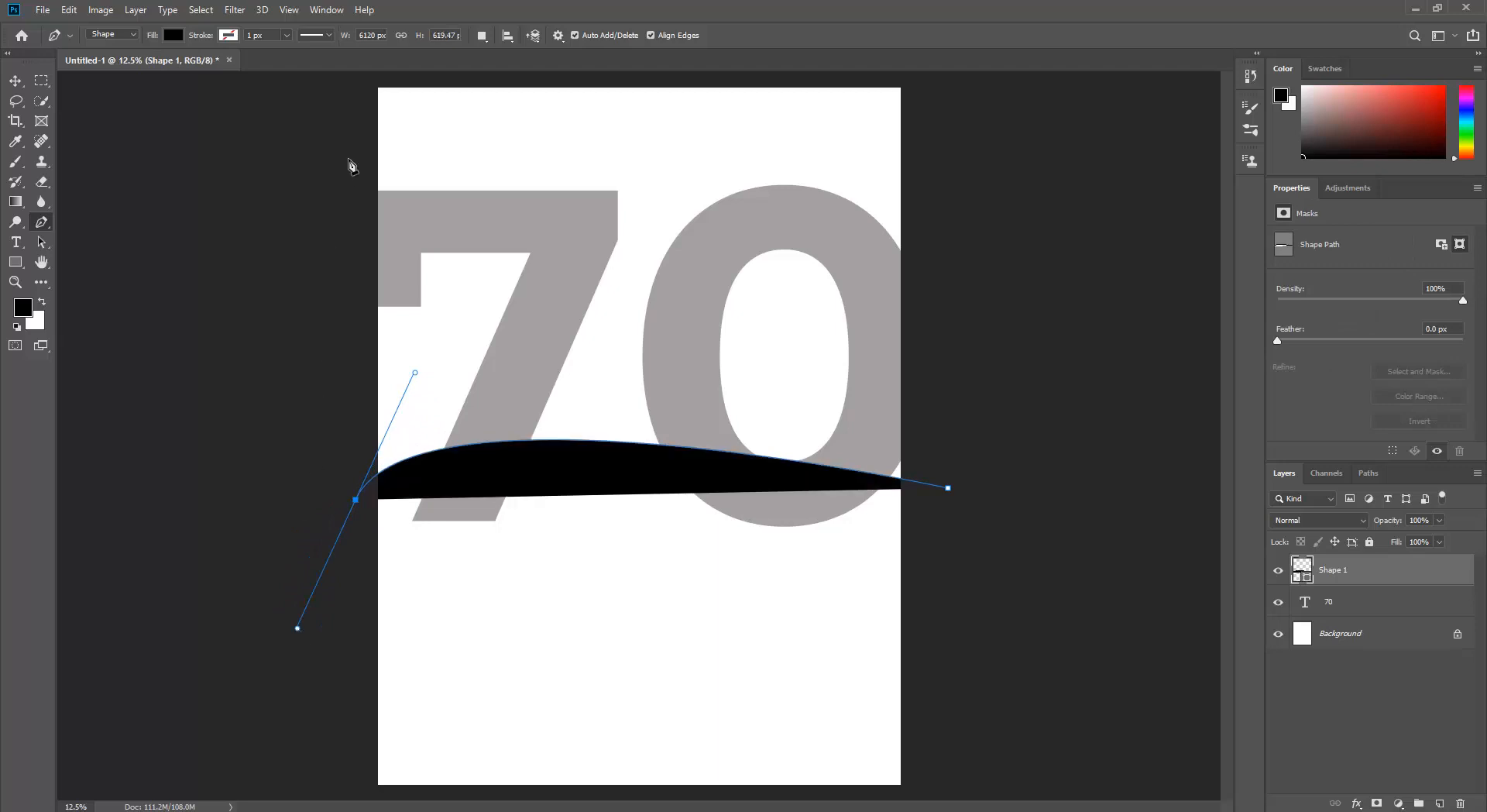
{"action": "left_click", "coordinate": [343, 80]}
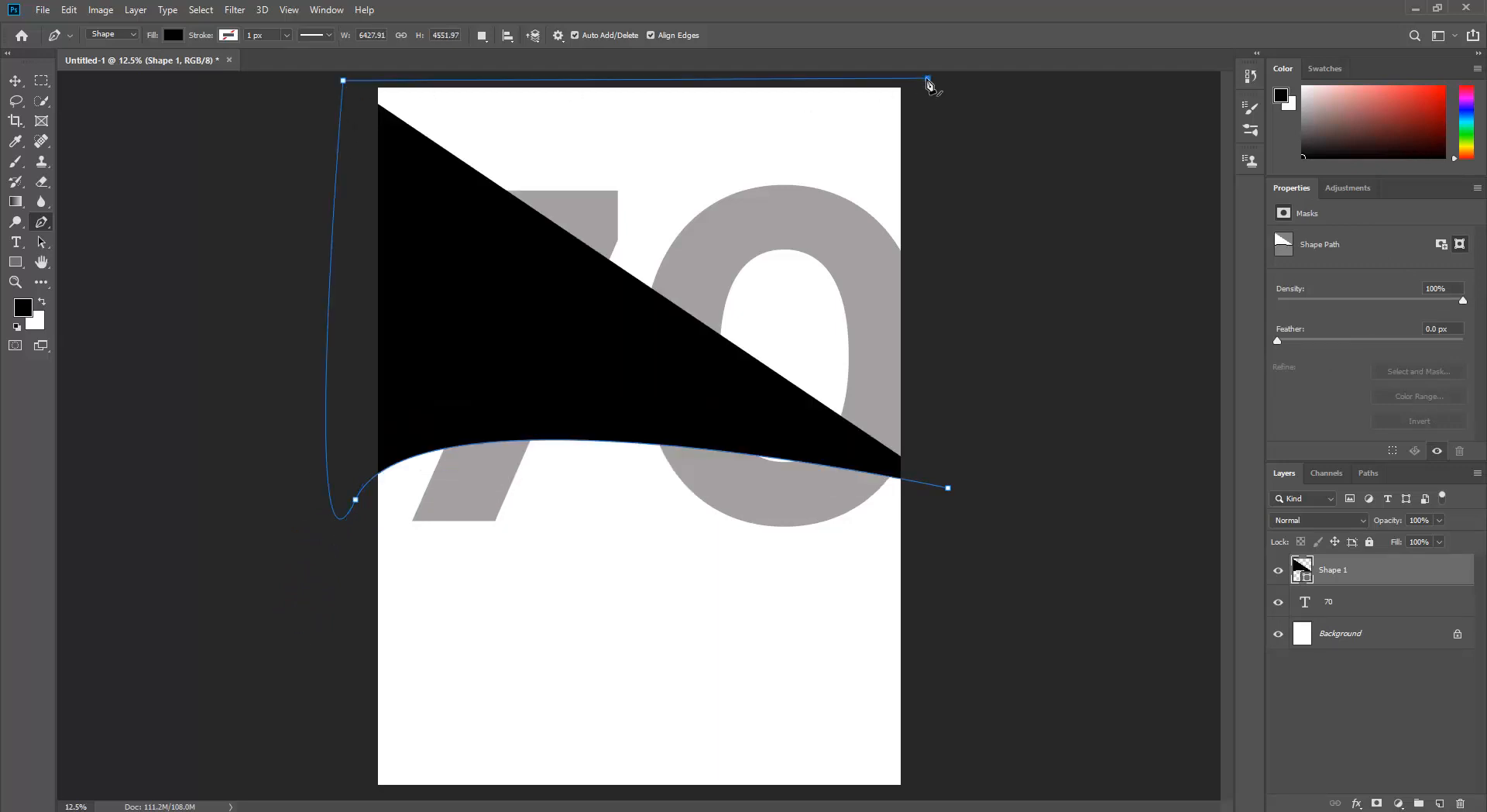
{"action": "left_click", "coordinate": [929, 78]}
{"action": "left_click", "coordinate": [949, 489]}
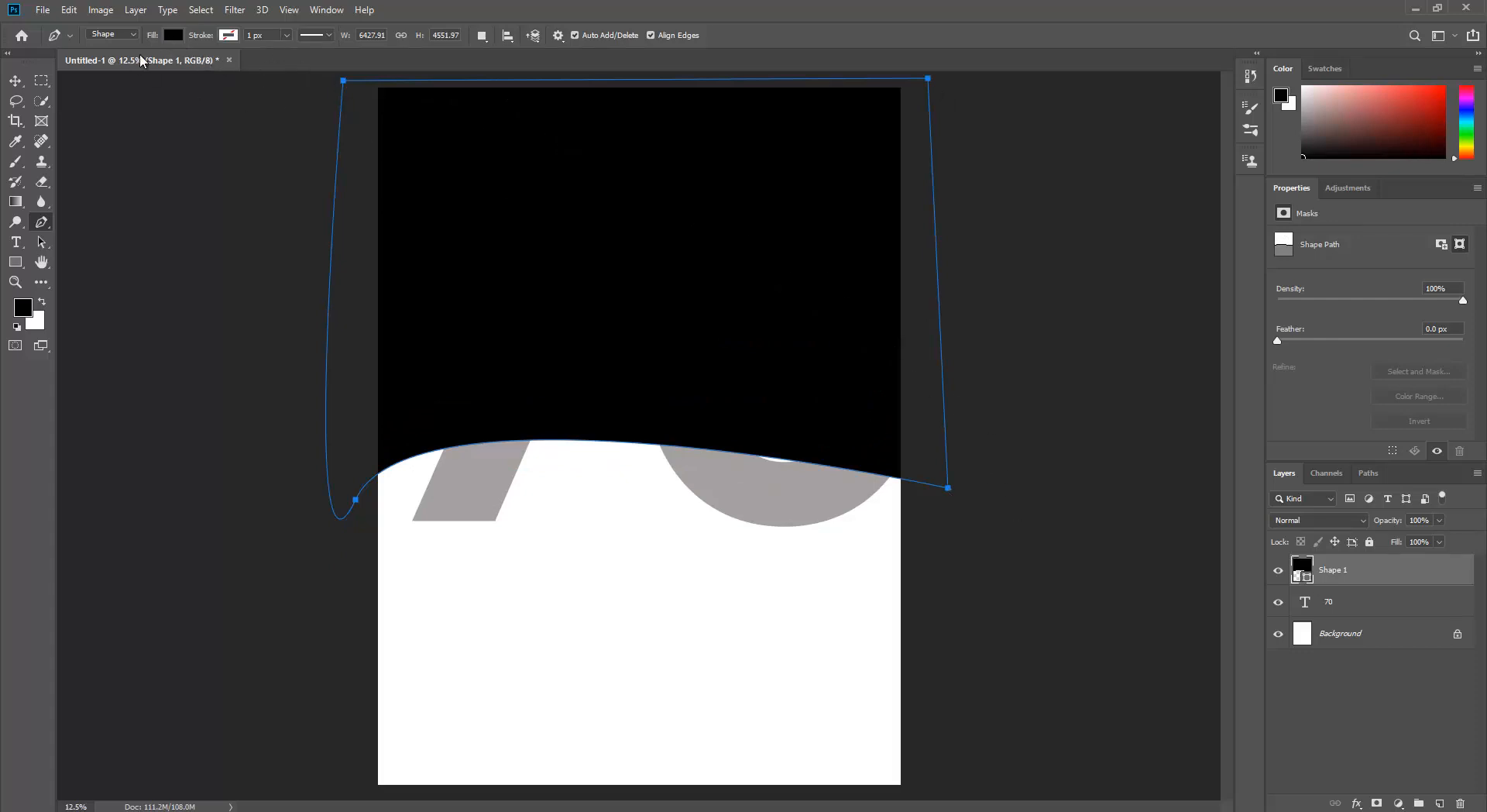
- Change the fill colour of the curved shape to white
{"action": "left_click", "coordinate": [132, 35]}
{"action": "left_click", "coordinate": [178, 35]}
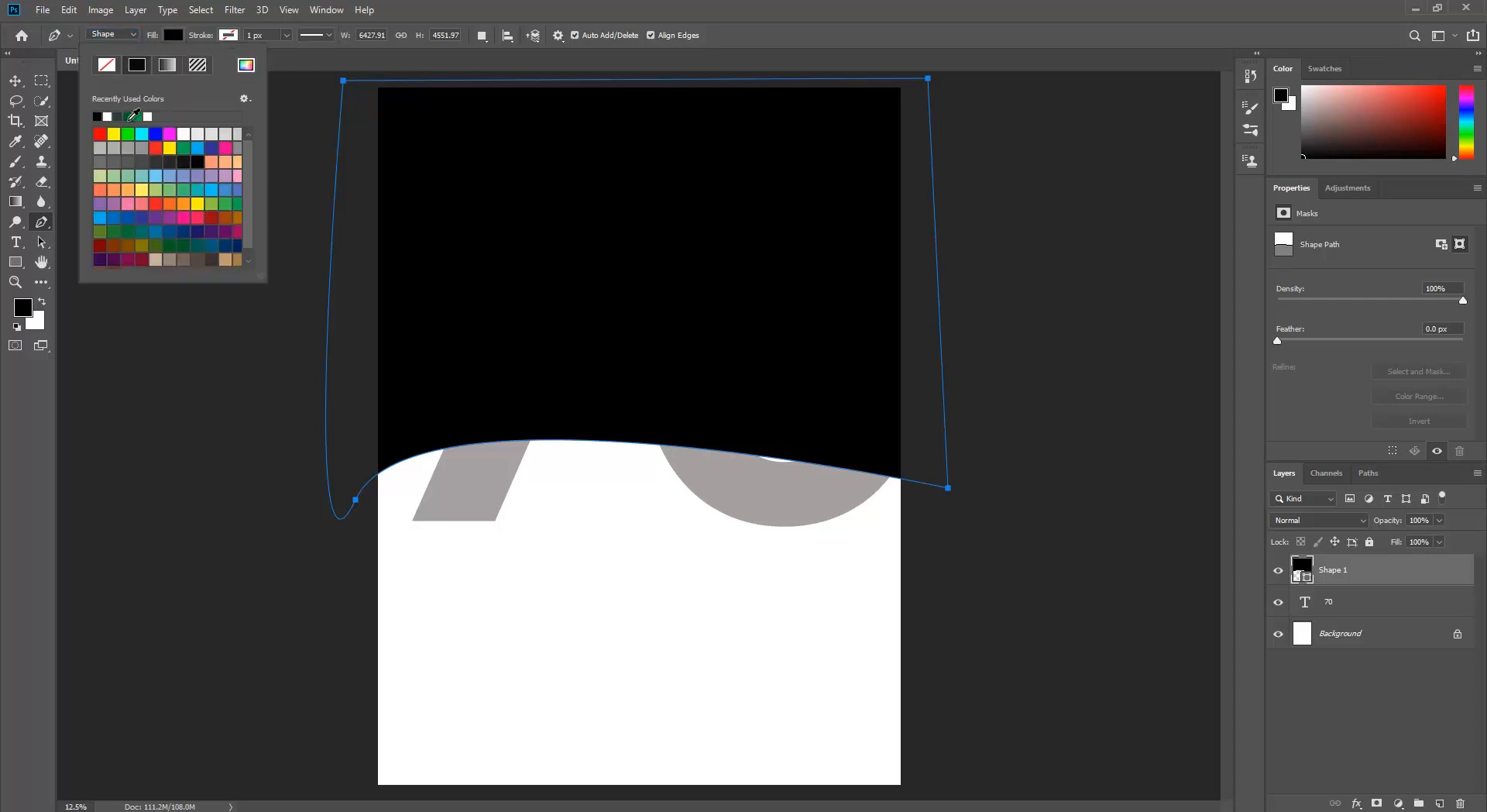
{"action": "left_click", "coordinate": [199, 134]}
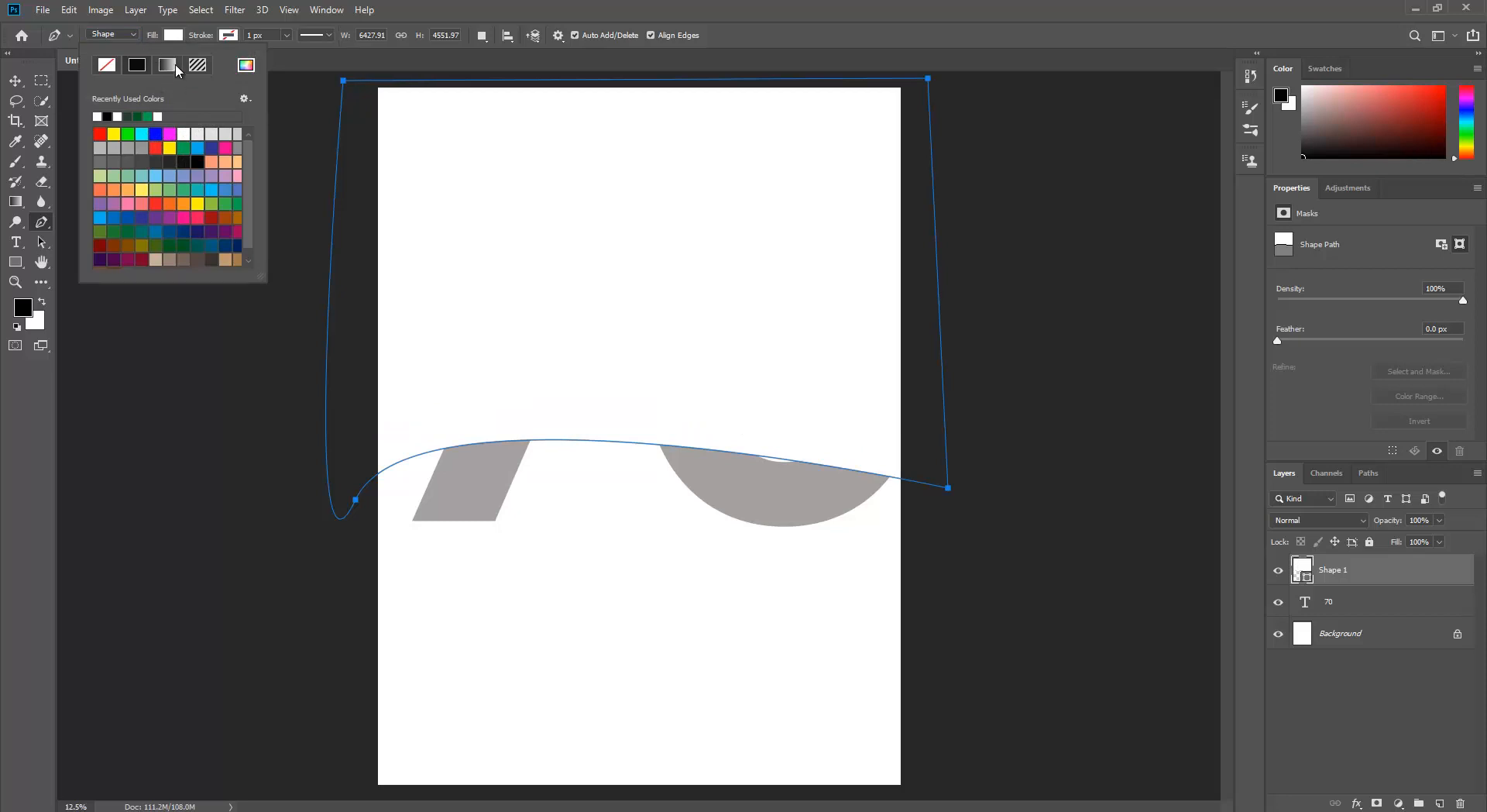
{"action": "left_click", "coordinate": [475, 8]}
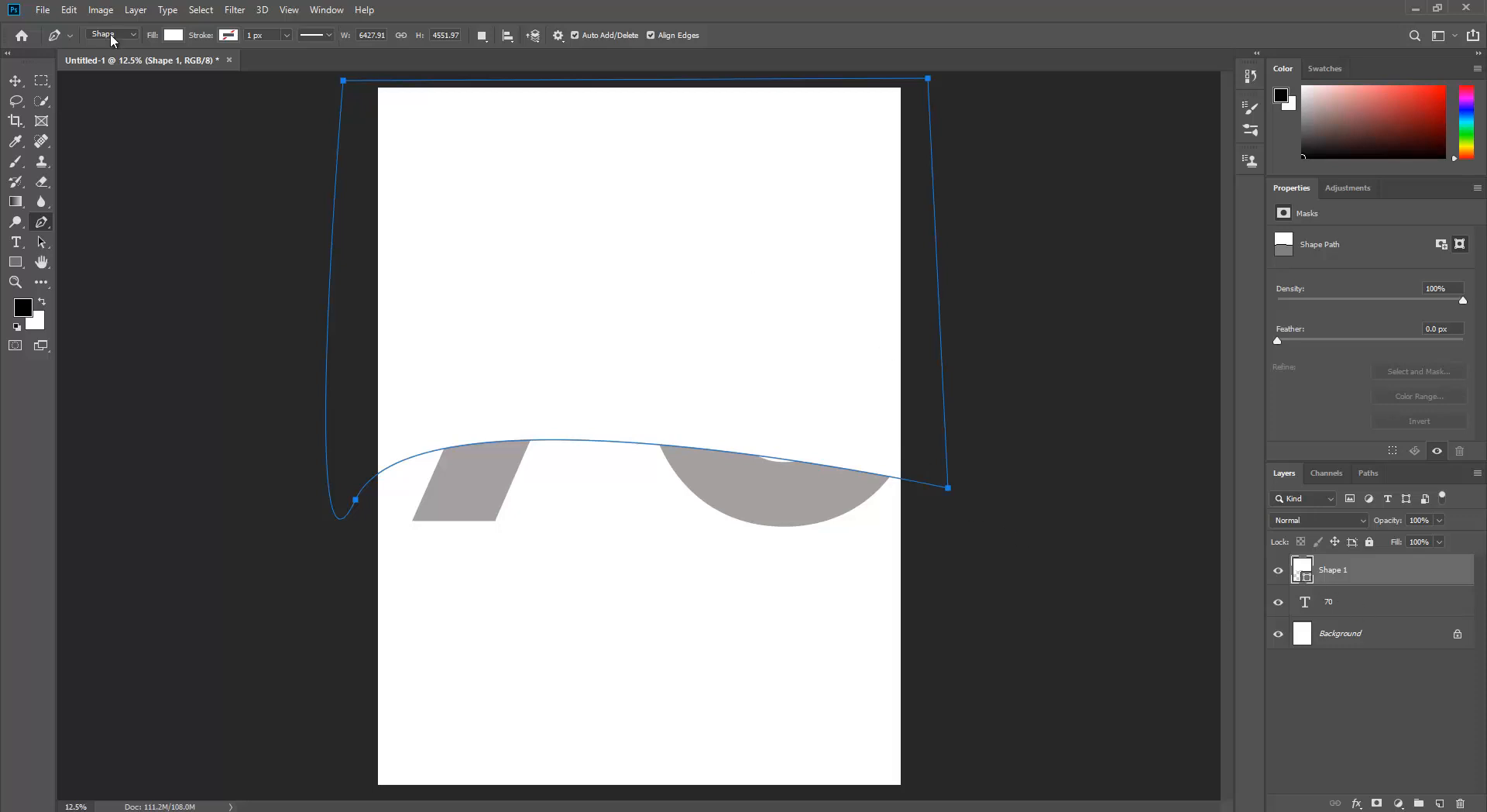
- Move the white shape's layer beneath the 70 text layer and select the 70 layer
{"action": "left_click", "coordinate": [15, 80]}
{"action": "mouse_move", "coordinate": [653, 285]}
{"action": "left_mouse_down"}
{"action": "mouse_move", "coordinate": [664, 365]}
{"action": "mouse_move", "coordinate": [660, 311]}
{"action": "left_mouse_up"}
{"action": "left_click_drag", "start_coordinate": [1334, 572], "coordinate": [1343, 607]}
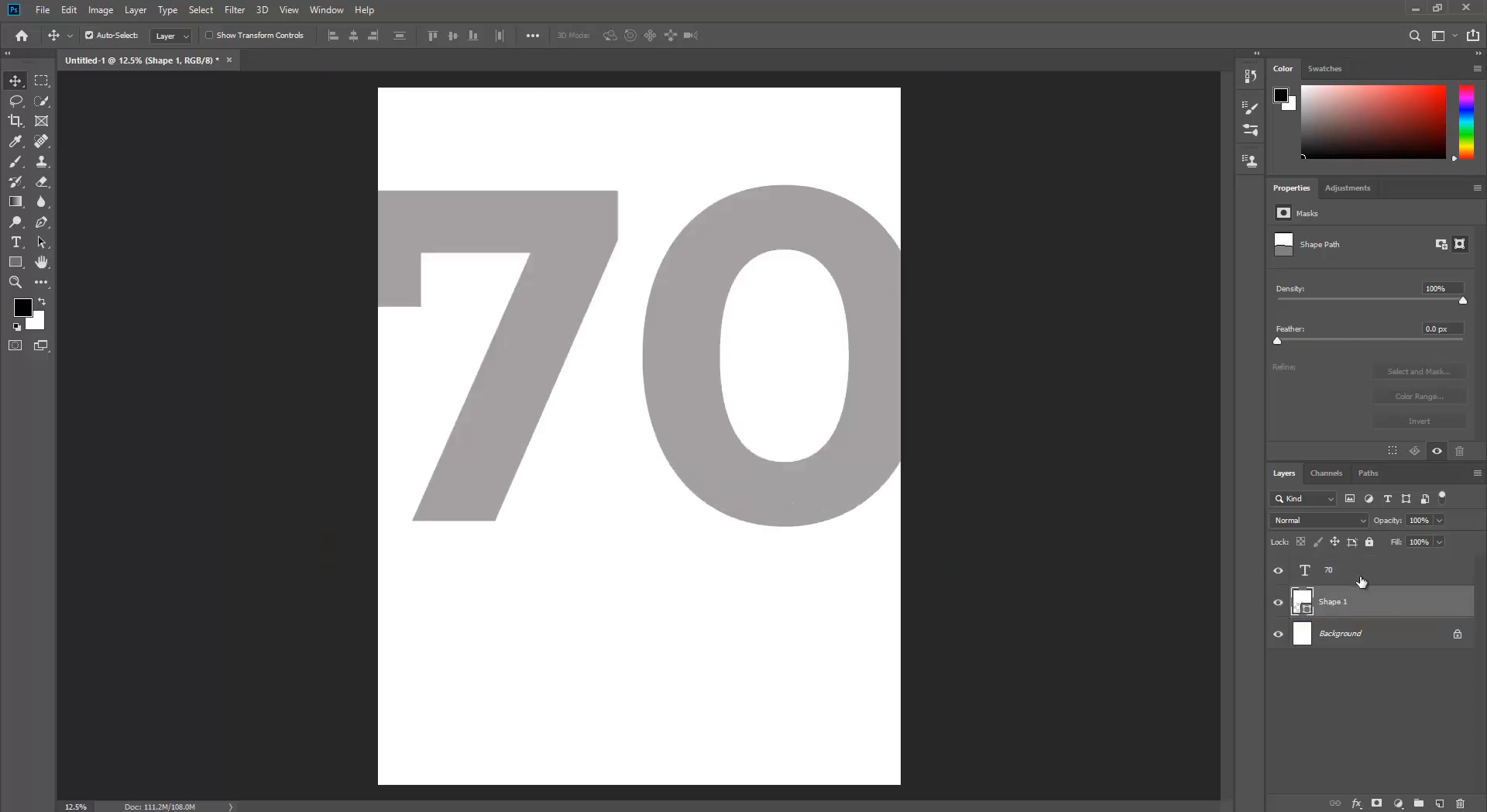
{"action": "left_click", "coordinate": [1361, 578]}
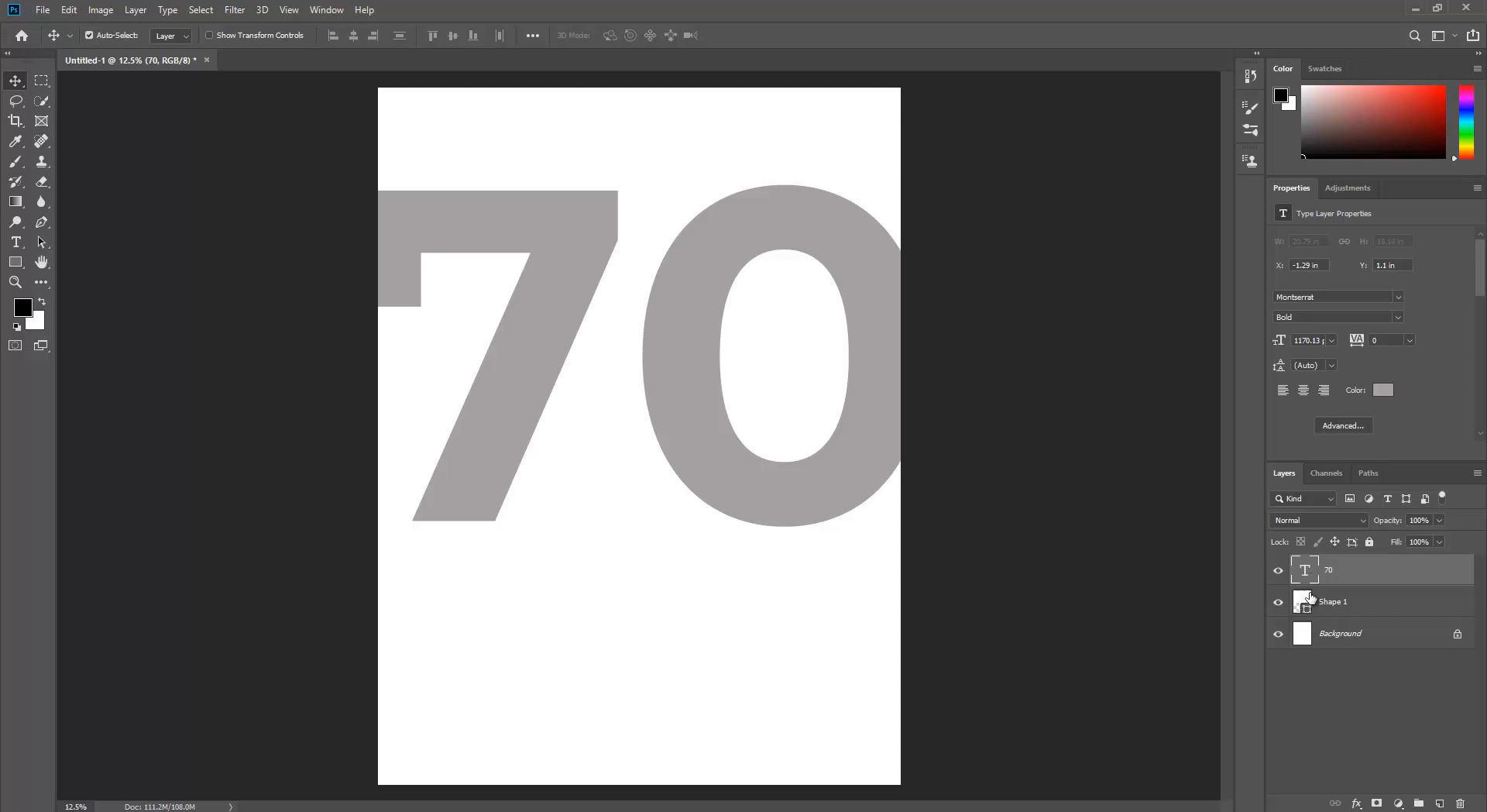
- Change the fill colour of the curved shape behind the 70 to light greyish pink, d9d0d0
{"action": "left_click", "coordinate": [1309, 598]}
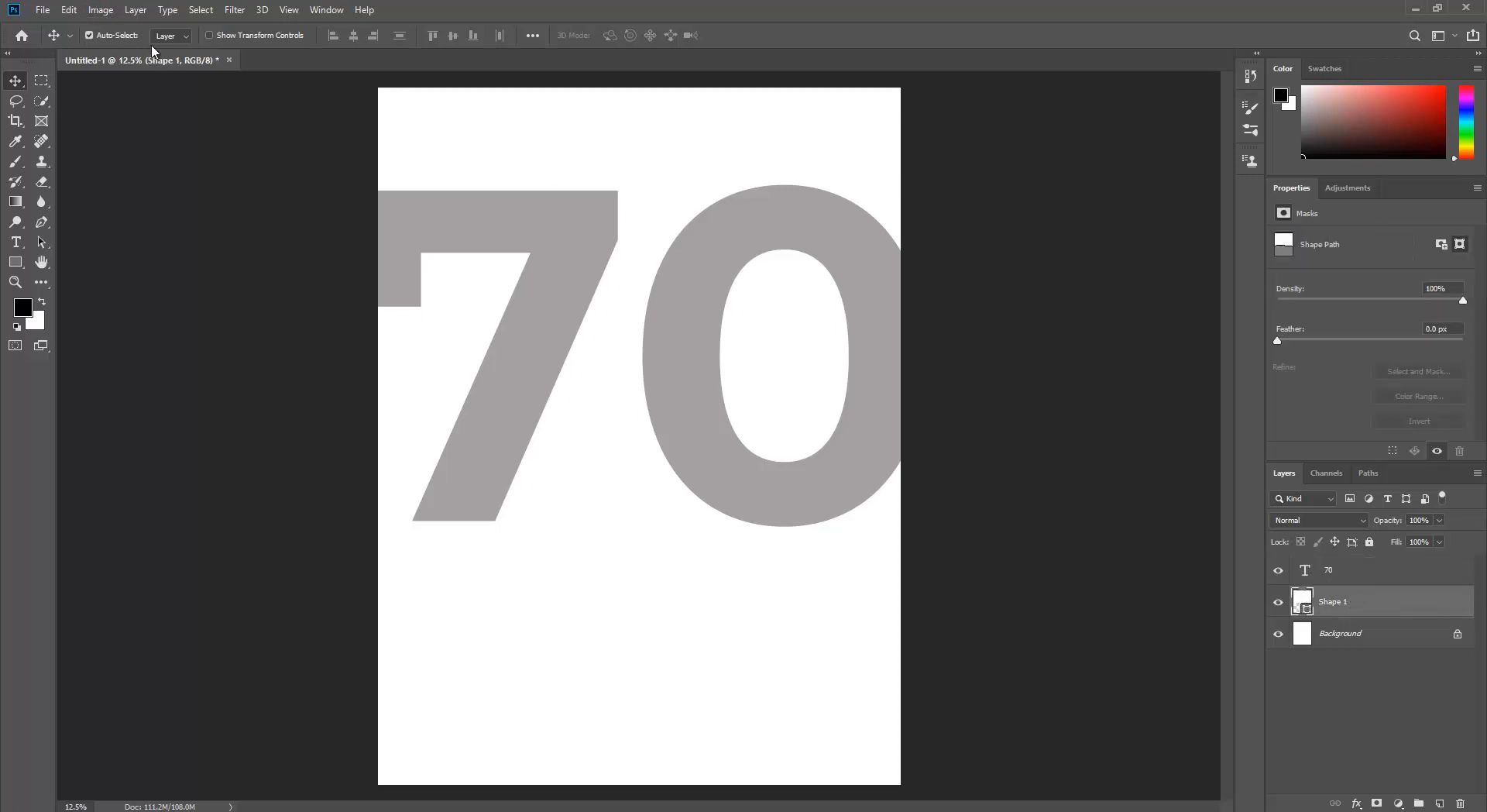
{"action": "double_click", "coordinate": [1306, 597]}
{"action": "left_click", "coordinate": [861, 214]}
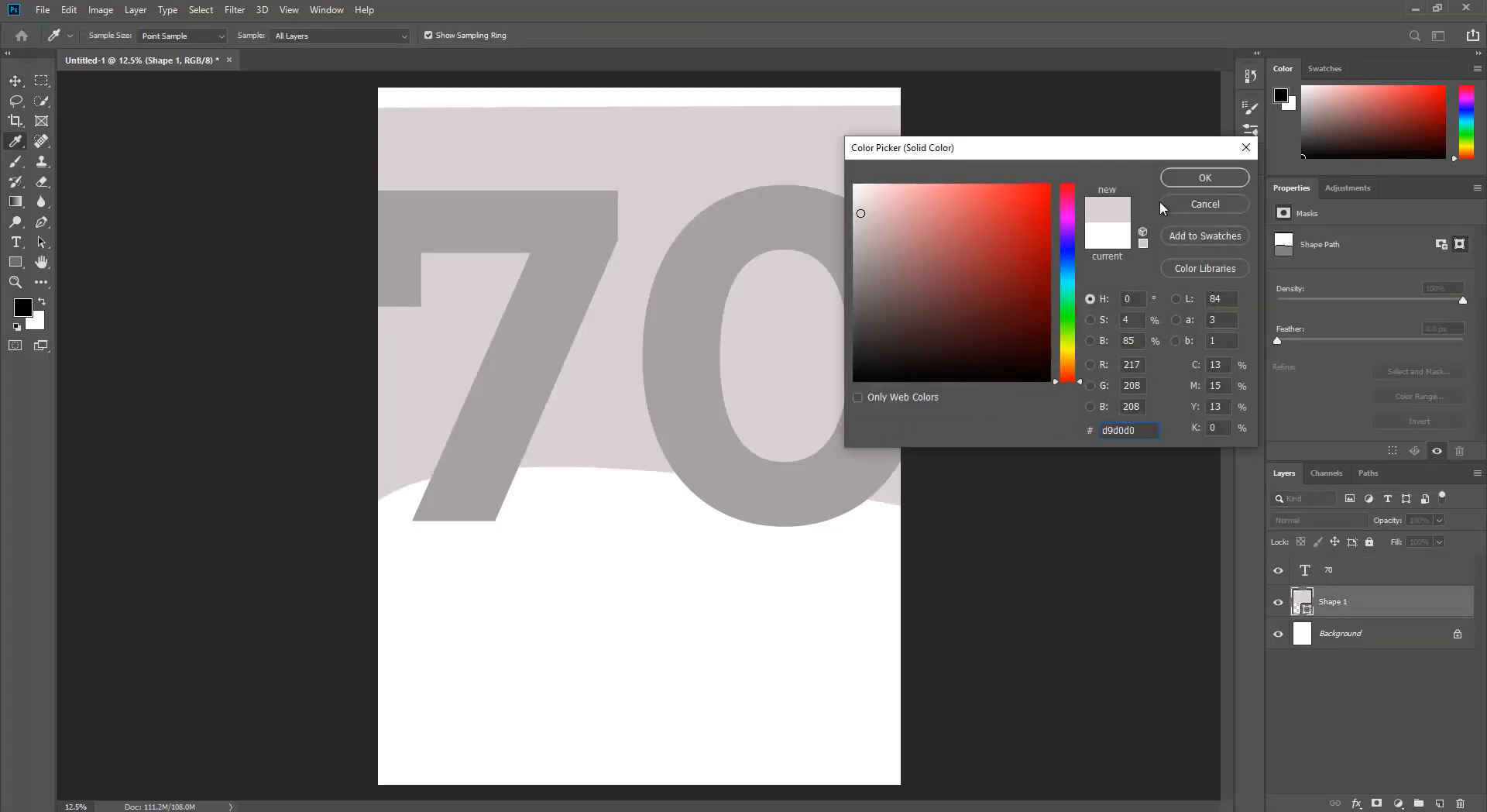
{"action": "left_click", "coordinate": [1200, 180]}
- Move the curved shape up until it covers the page's upper edge, keeping the 70 text in place
{"action": "left_click_drag", "start_coordinate": [687, 196], "coordinate": [658, 125]}
{"action": "key", "text": "ctrl+z"}
{"action": "left_click", "coordinate": [1311, 604]}
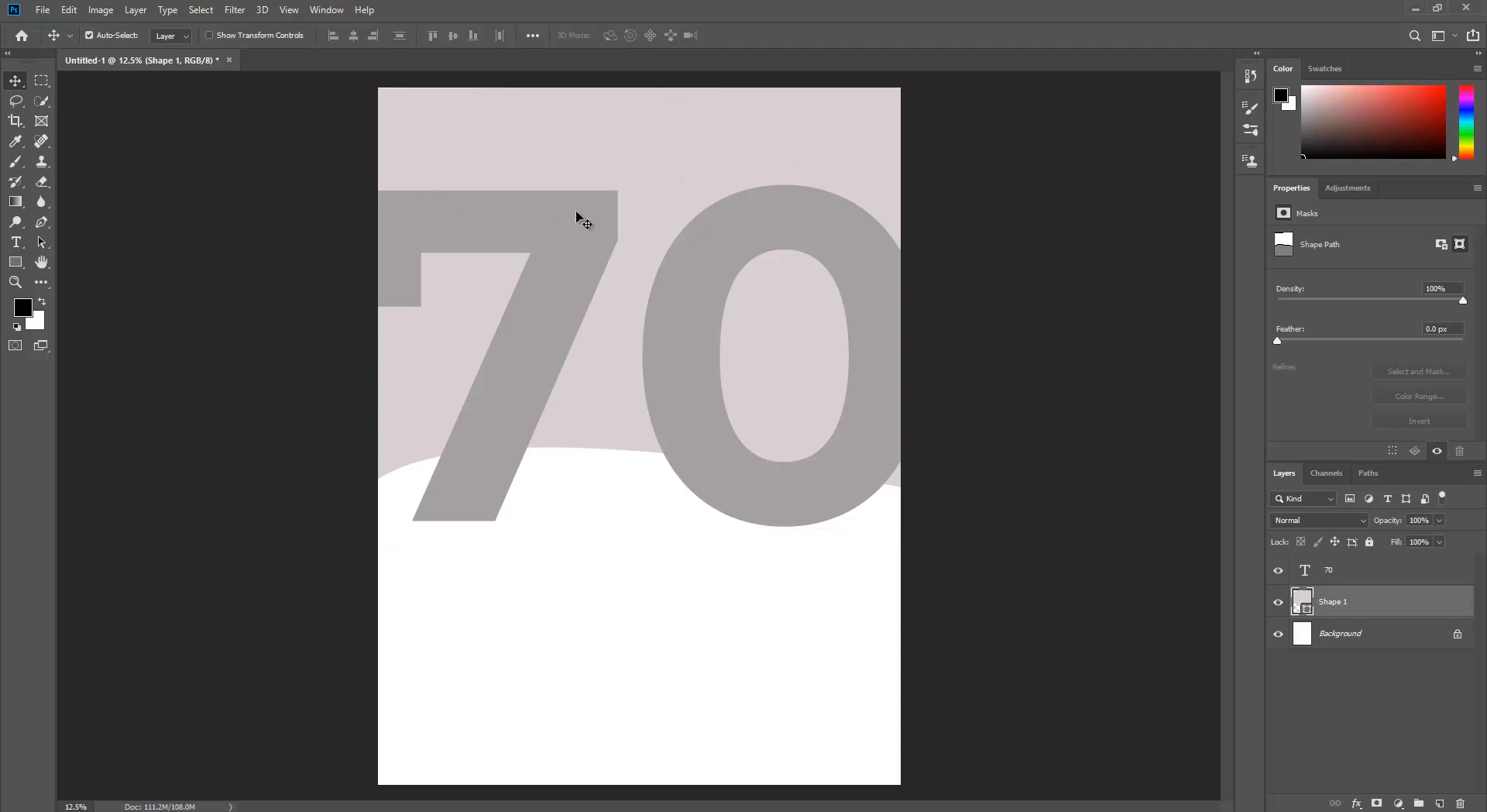
- Group the 70 text layer with the Shape 1 layer and name the group 70
{"action": "left_click", "coordinate": [1356, 574]}
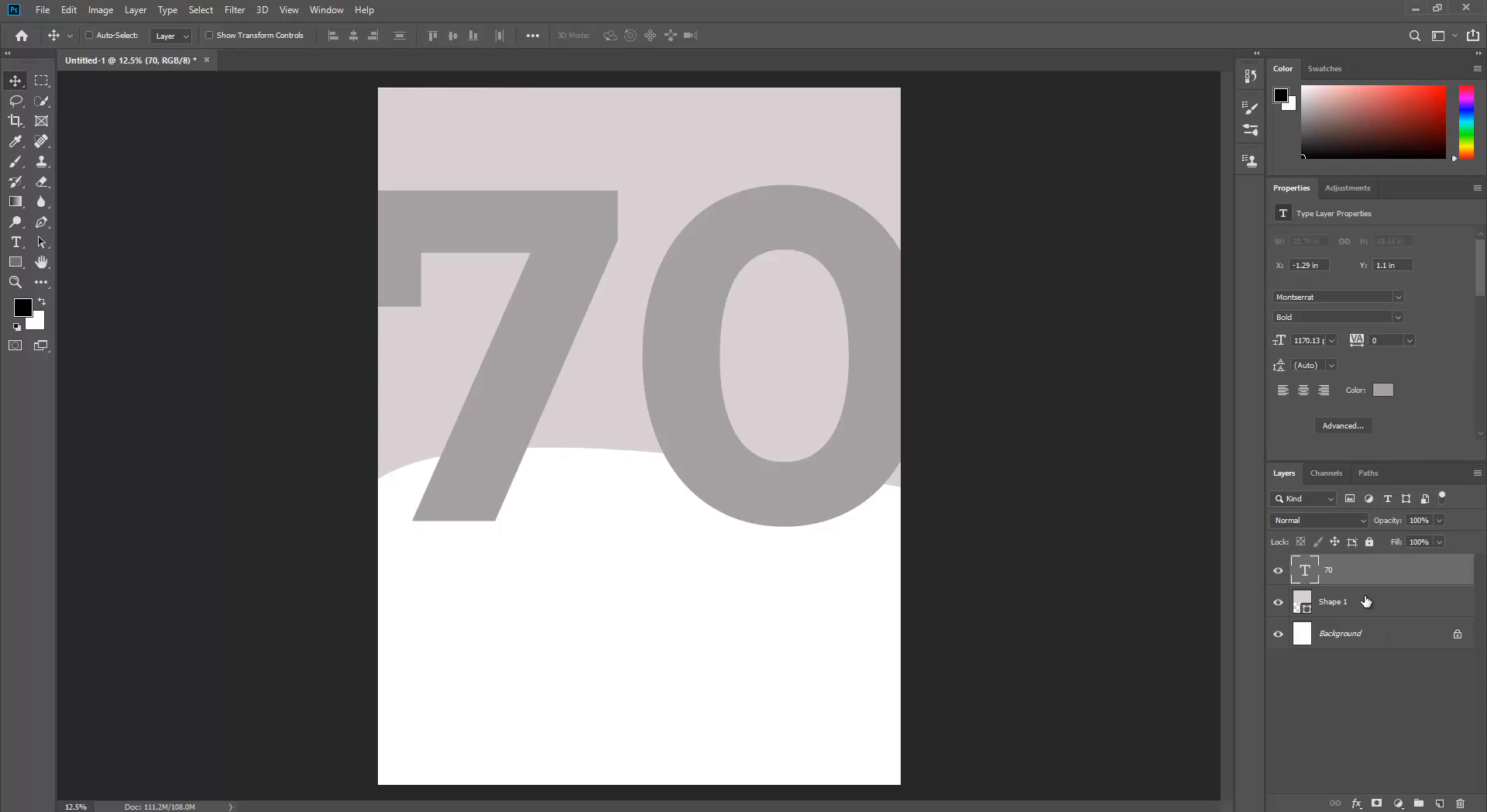
{"action": "left_click", "coordinate": [1365, 602], "text": "shift"}
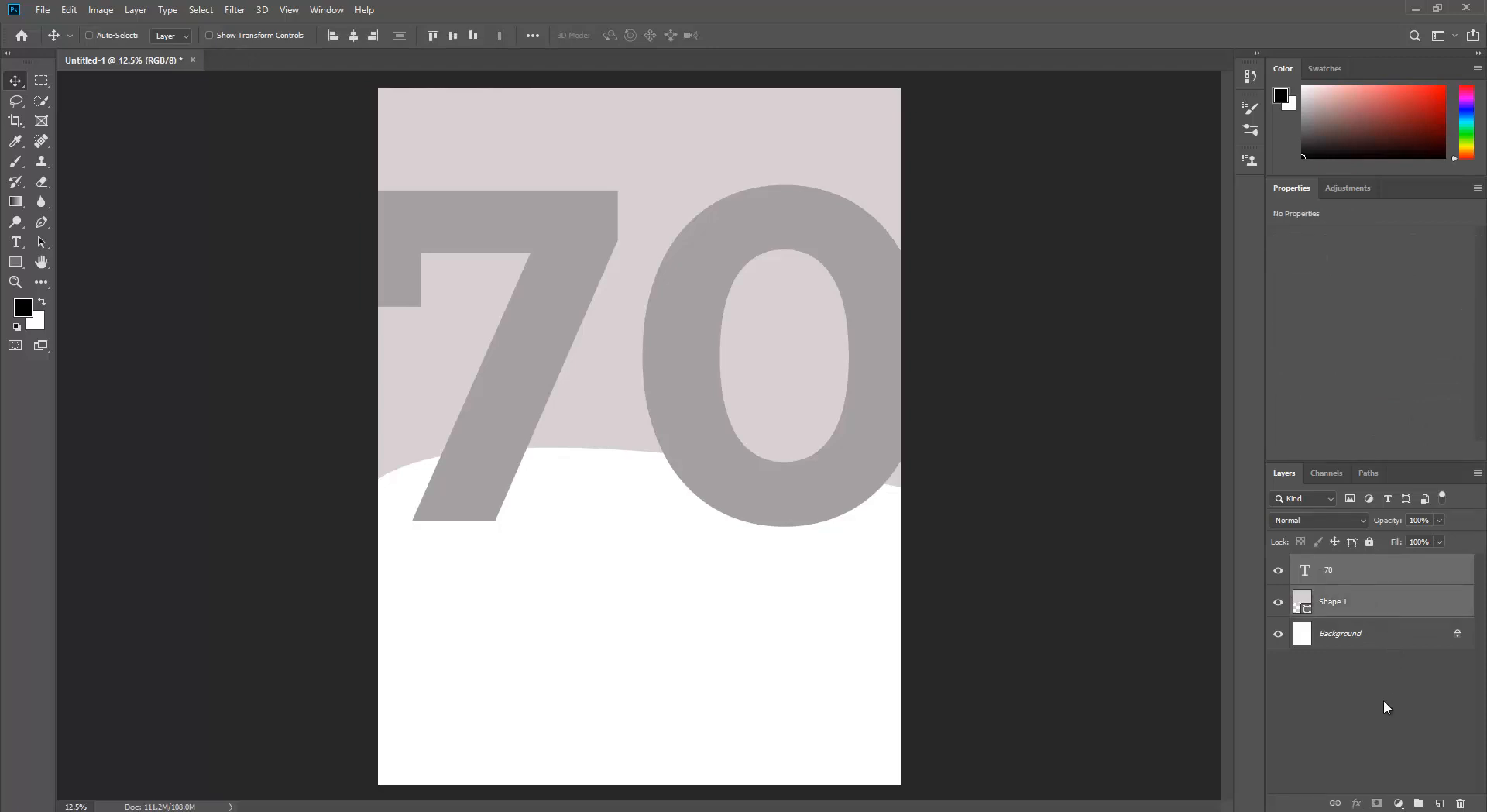
{"action": "key", "text": "ctrl+g"}
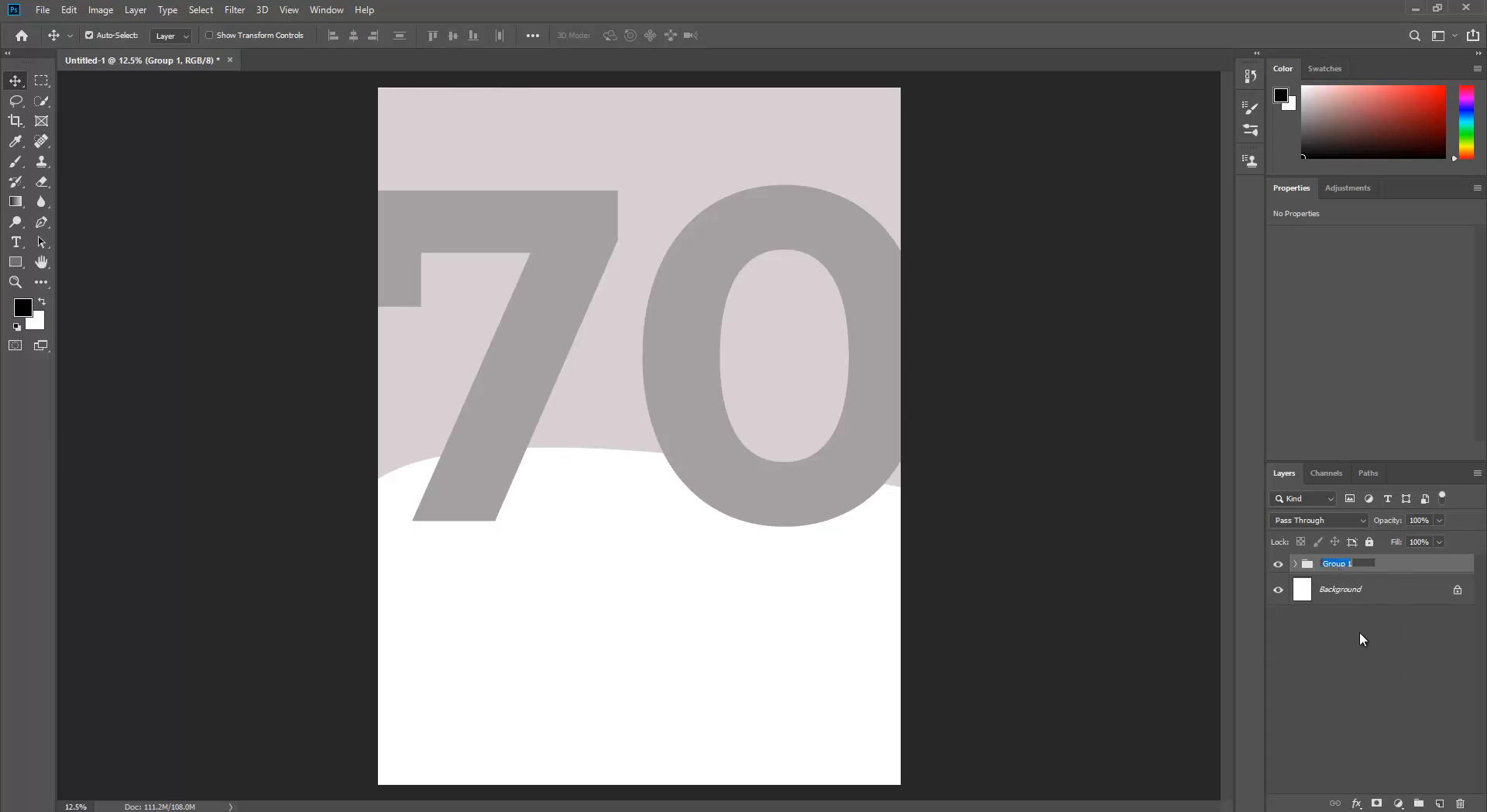
{"action": "type", "text": "70"}
{"action": "key", "text": "Return"}
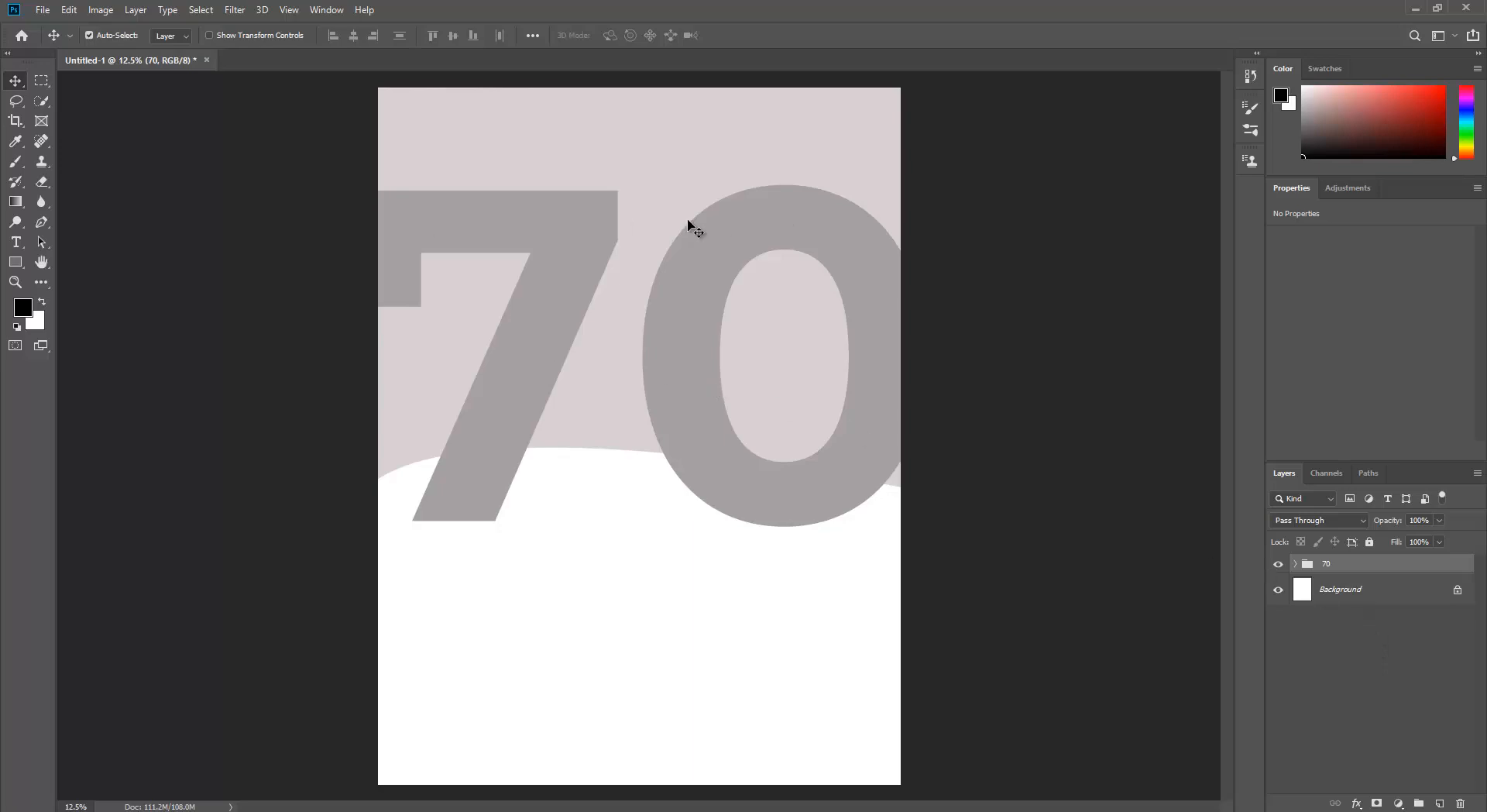
- Open David warner hd wallpaper.jpeg from the easy-poster-design folder and select the cricketer with Select Subject
{"action": "left_click", "coordinate": [45, 10]}
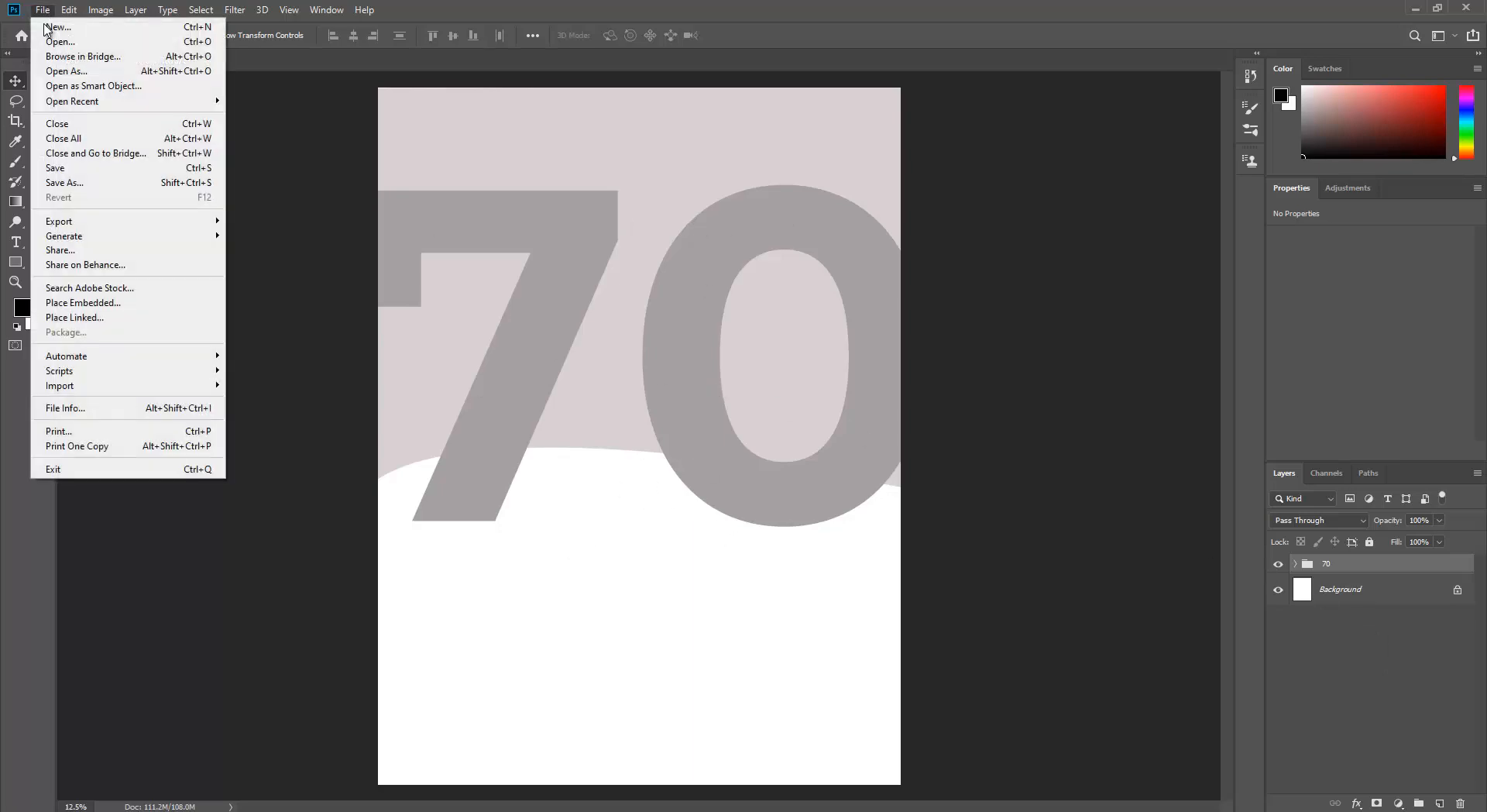
{"action": "left_click", "coordinate": [61, 44]}
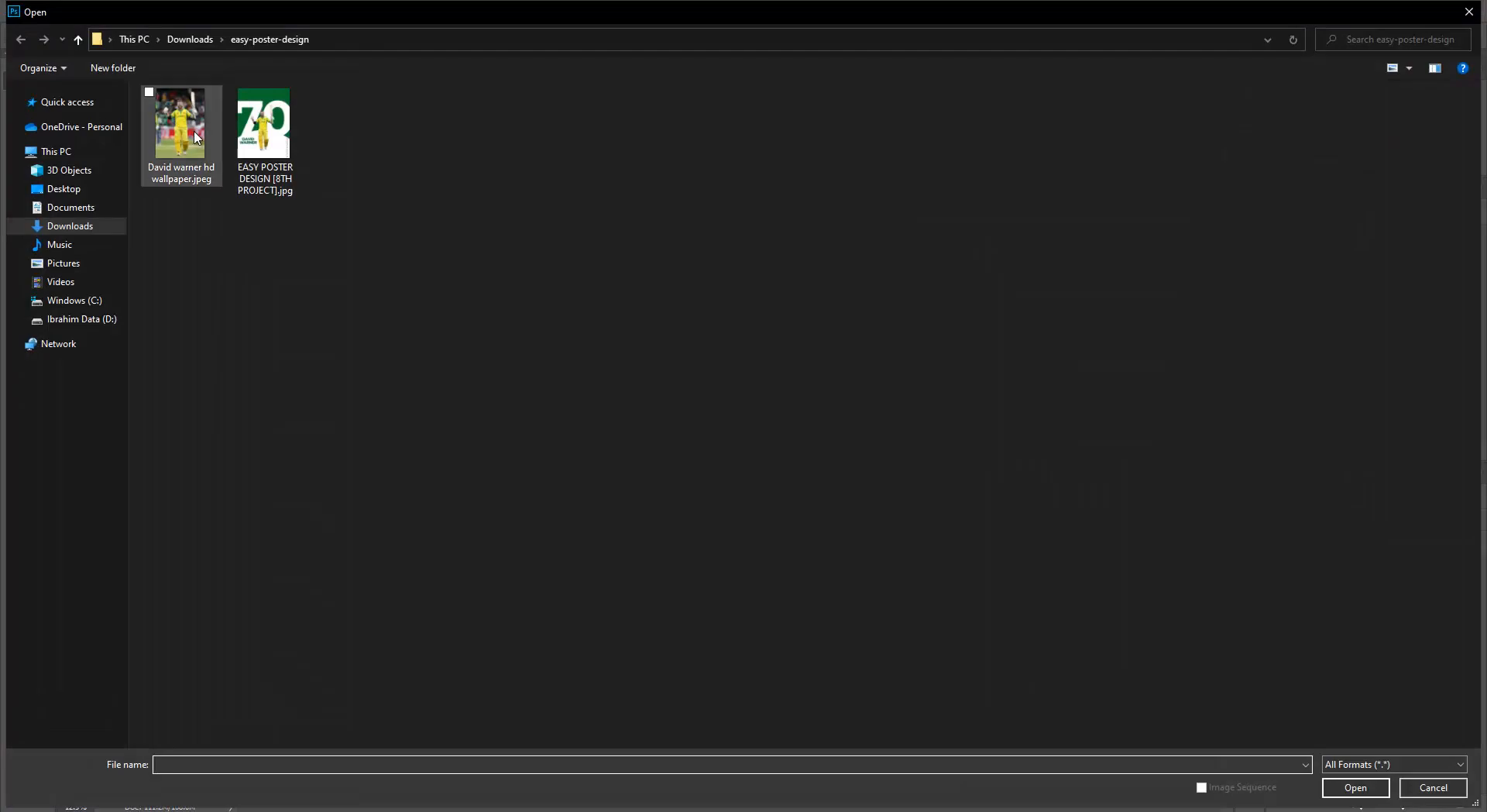
{"action": "double_click", "coordinate": [194, 137]}
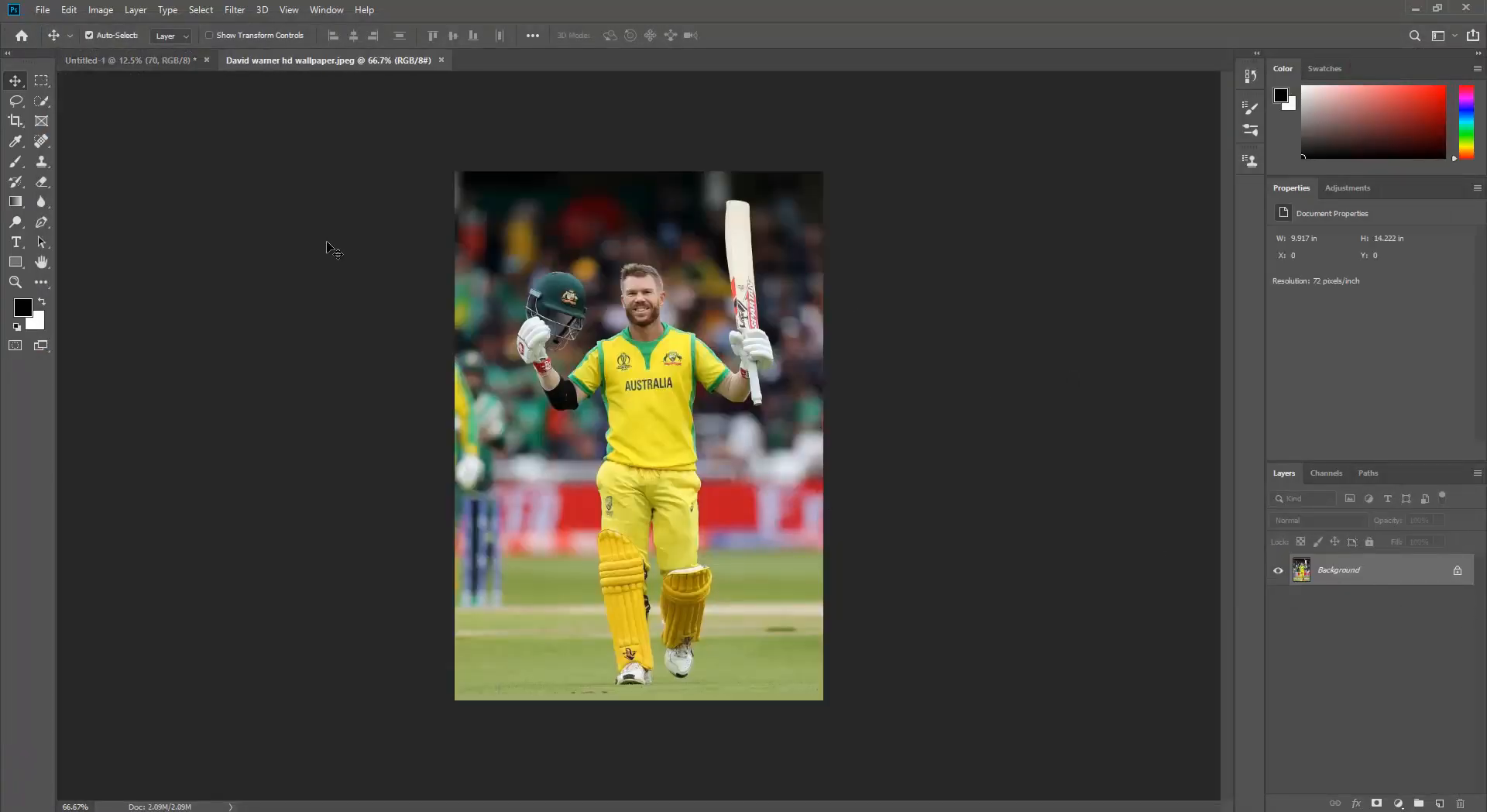
{"action": "left_click", "coordinate": [201, 10]}
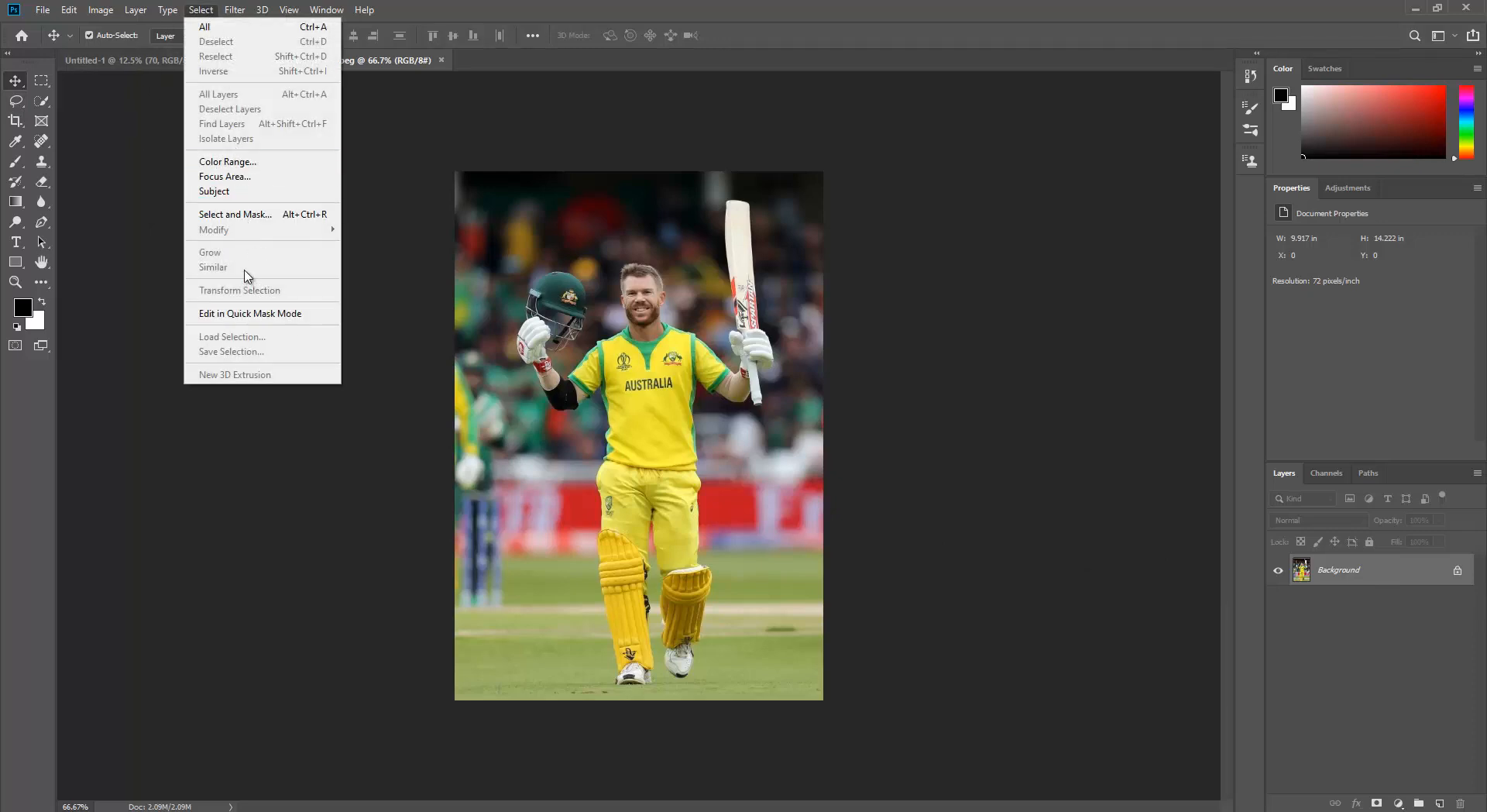
{"action": "left_click", "coordinate": [233, 190]}
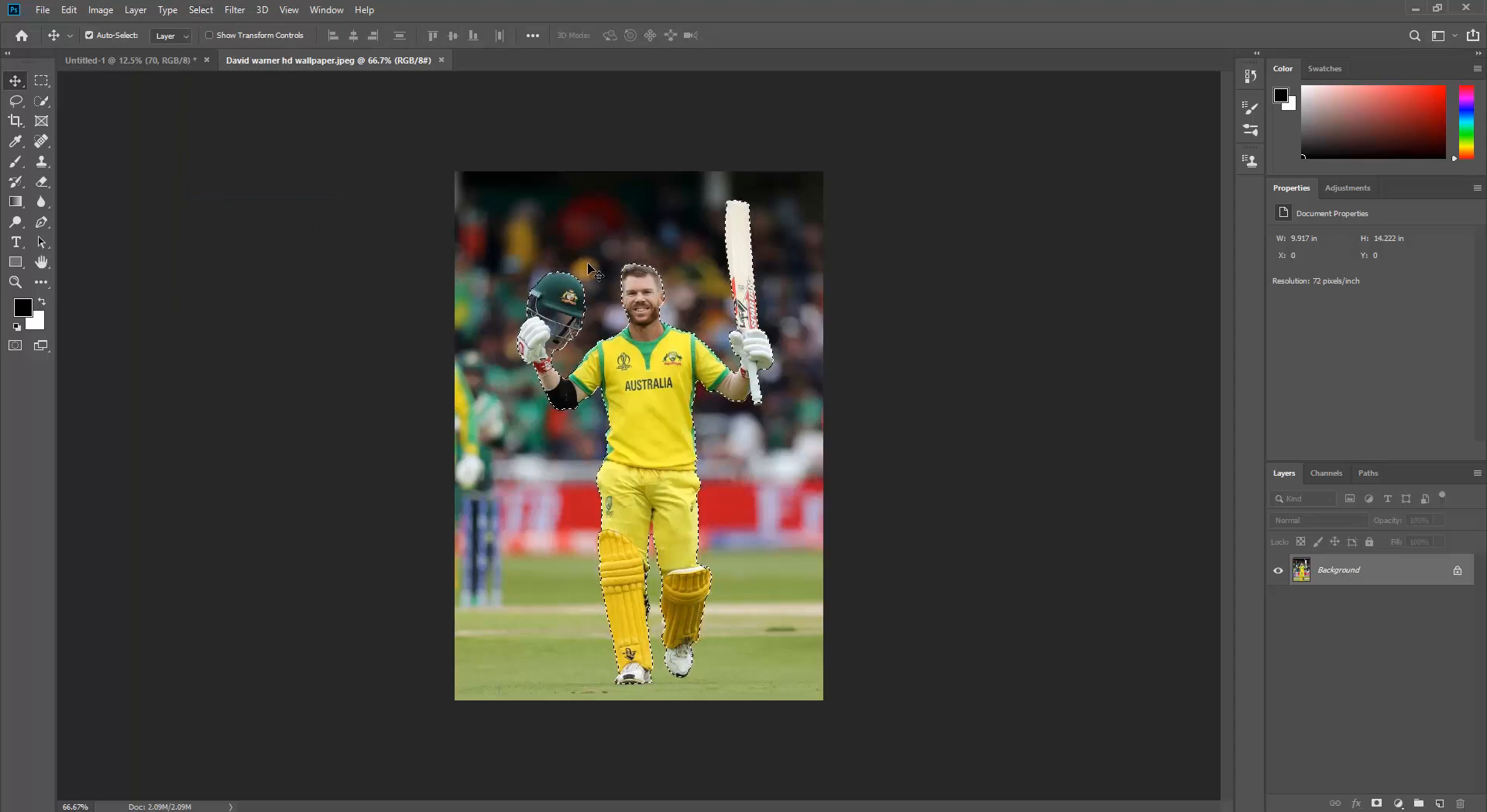
- Examine the selection outline around the cricketer's head, arms, helmet, bat and legs
{"action": "scroll", "coordinate": [577, 379], "scroll_direction": "up", "scroll_amount": 1}
{"action": "scroll", "coordinate": [577, 379], "scroll_direction": "up", "scroll_amount": 2}
{"action": "scroll", "coordinate": [672, 295], "scroll_direction": "up", "scroll_amount": 2}
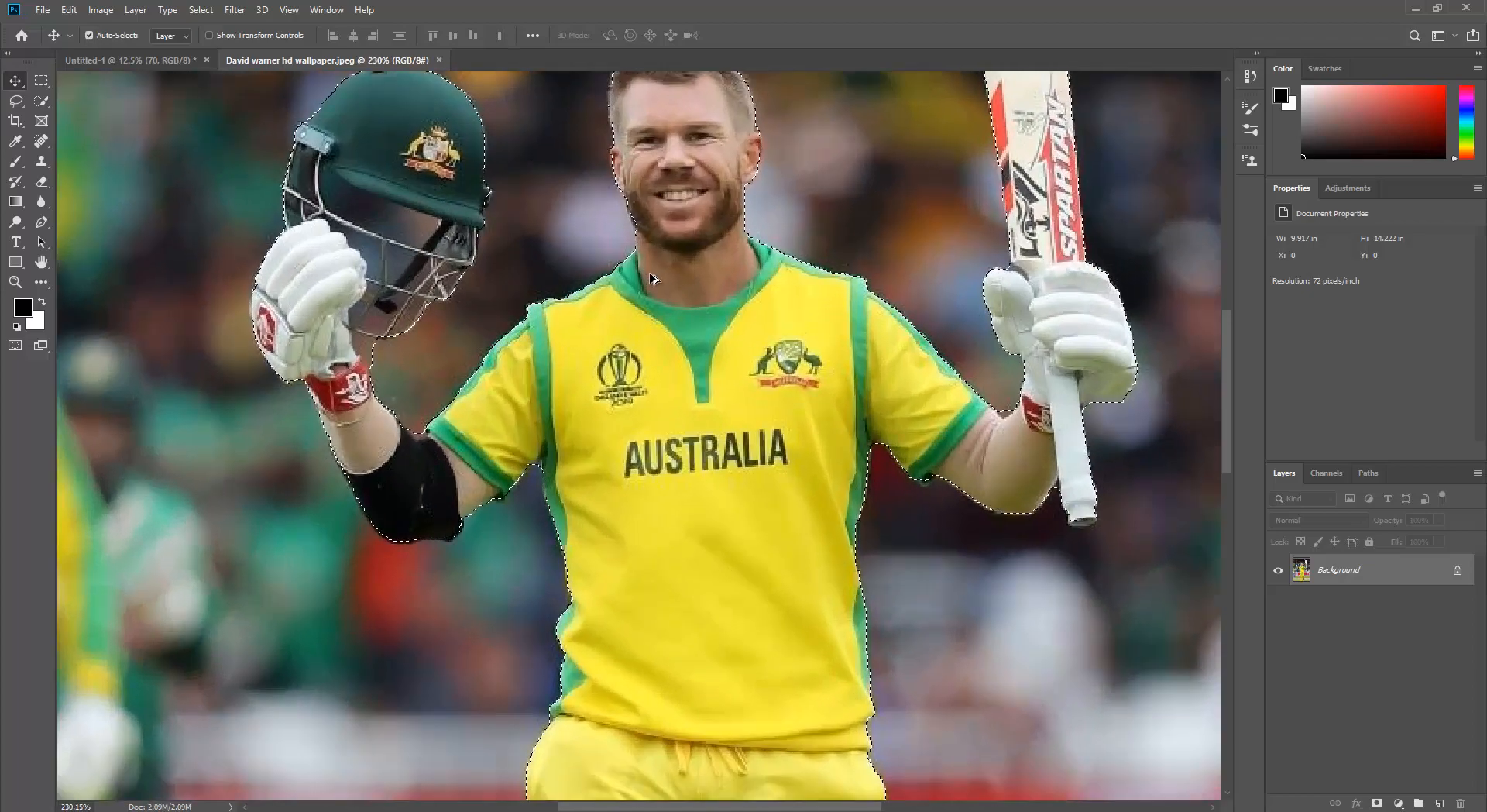
{"action": "scroll", "coordinate": [673, 295], "scroll_direction": "up", "scroll_amount": 5}
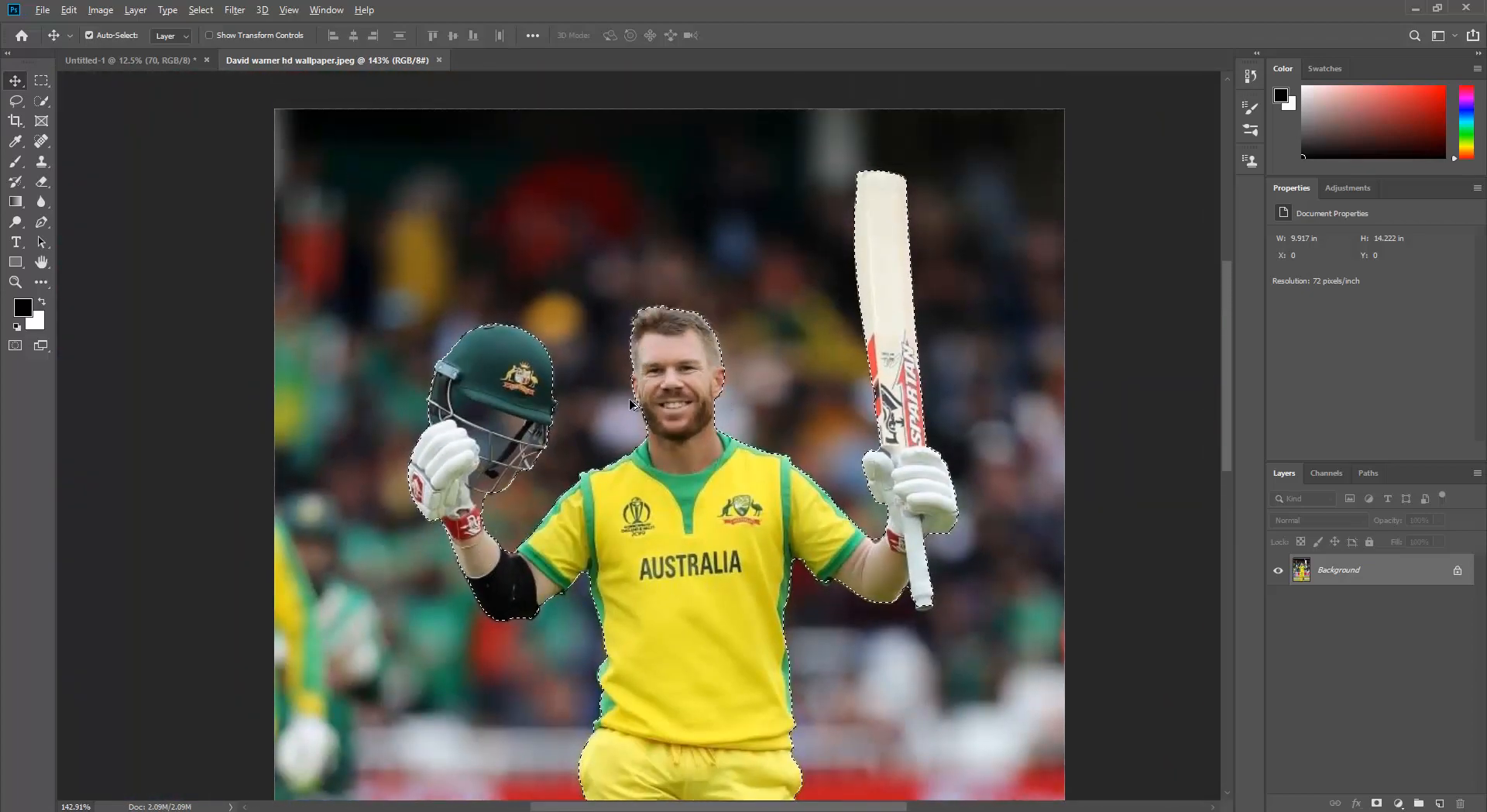
{"action": "scroll", "coordinate": [631, 404], "scroll_direction": "up", "scroll_amount": 5}
{"action": "scroll", "coordinate": [631, 404], "scroll_direction": "down", "scroll_amount": 5}
{"action": "scroll", "coordinate": [643, 414], "scroll_direction": "up", "scroll_amount": 3}
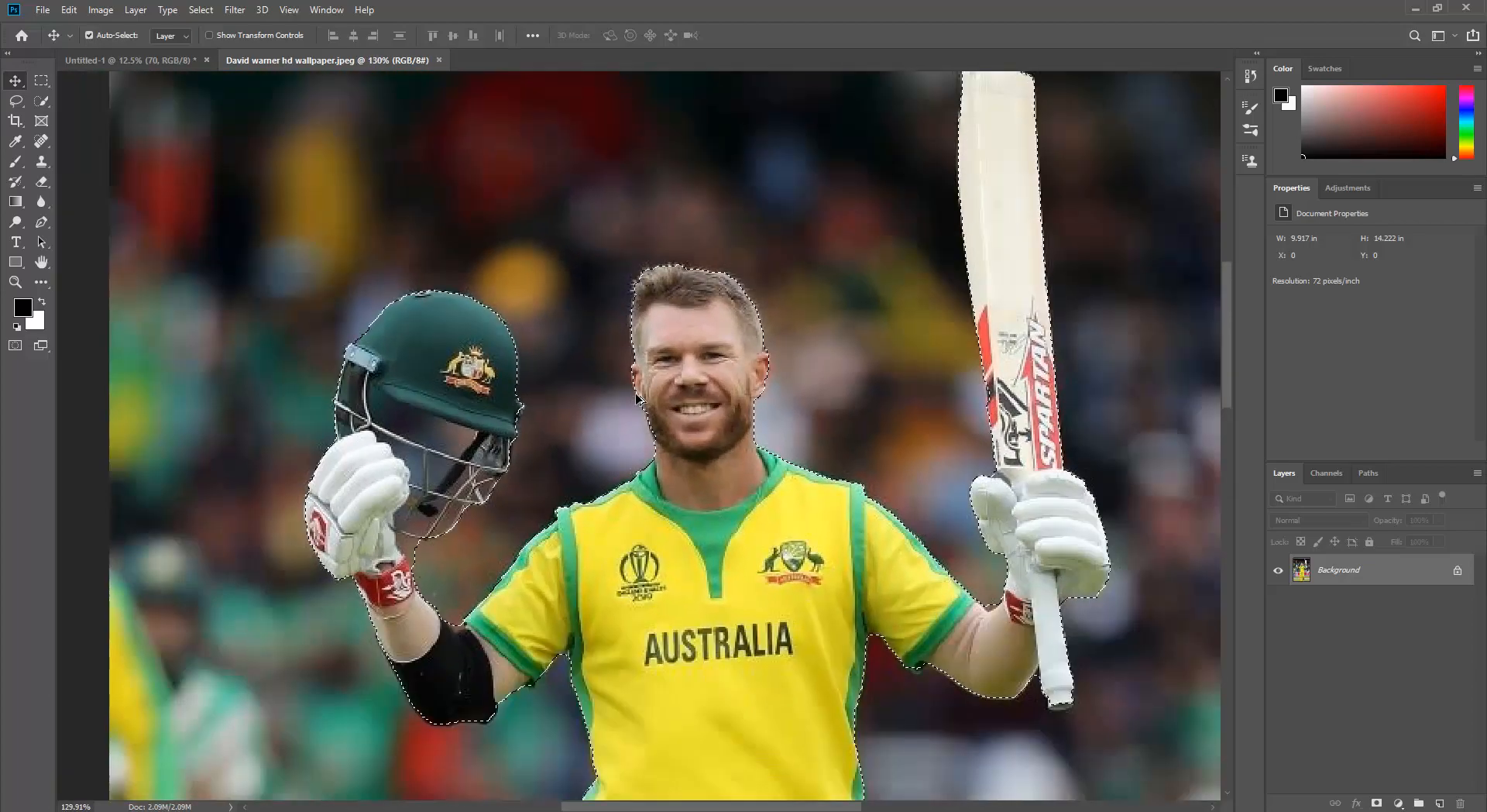
{"action": "scroll", "coordinate": [657, 428], "scroll_direction": "down", "scroll_amount": 6}
{"action": "scroll", "coordinate": [654, 428], "scroll_direction": "up", "scroll_amount": 6}
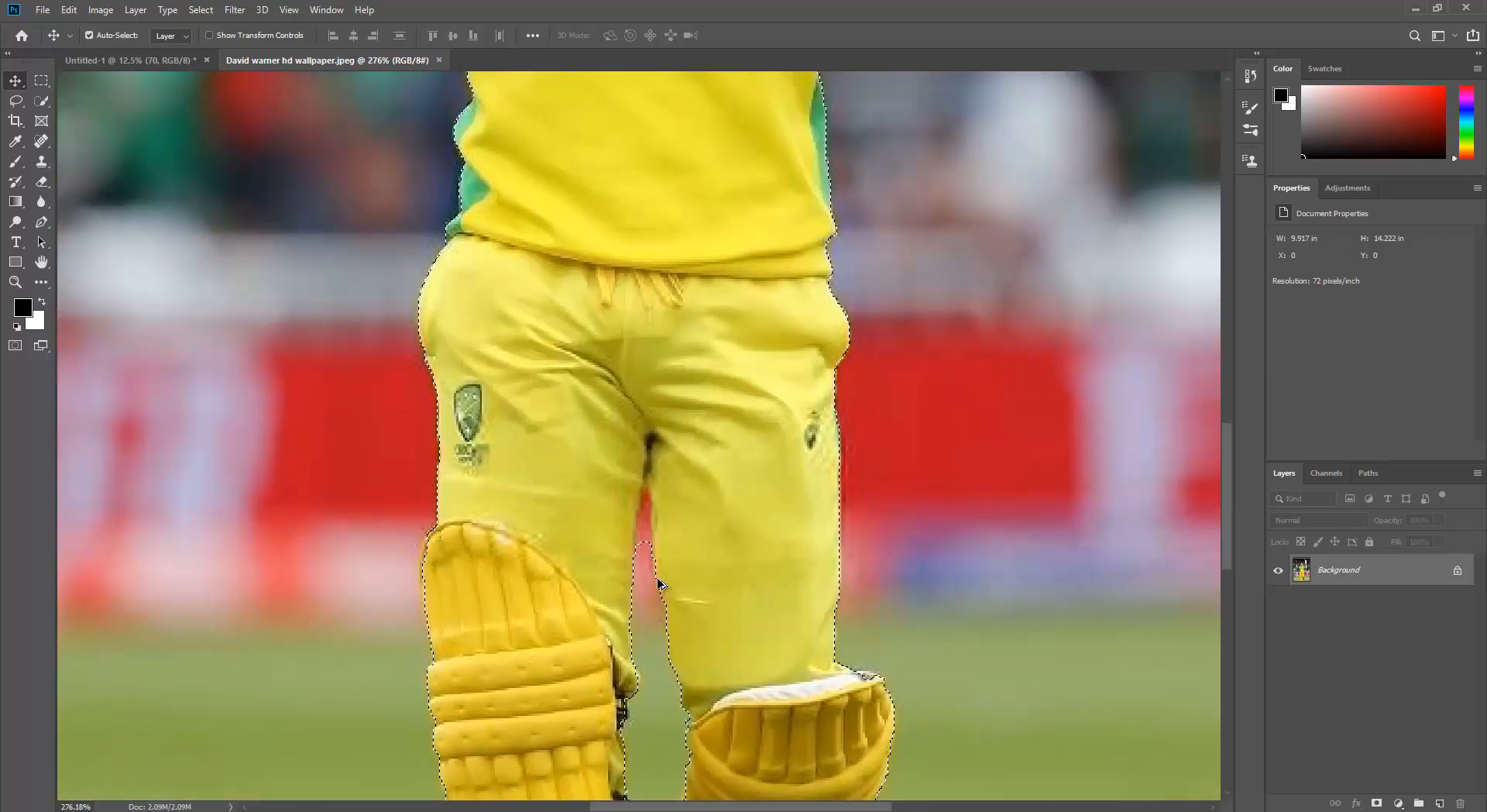
- Subtract the red background gap between the cricketer's thighs from the selection, using the Quick Selection tool at brush size 5
{"action": "right_click", "coordinate": [42, 101]}
{"action": "left_click", "coordinate": [76, 103]}
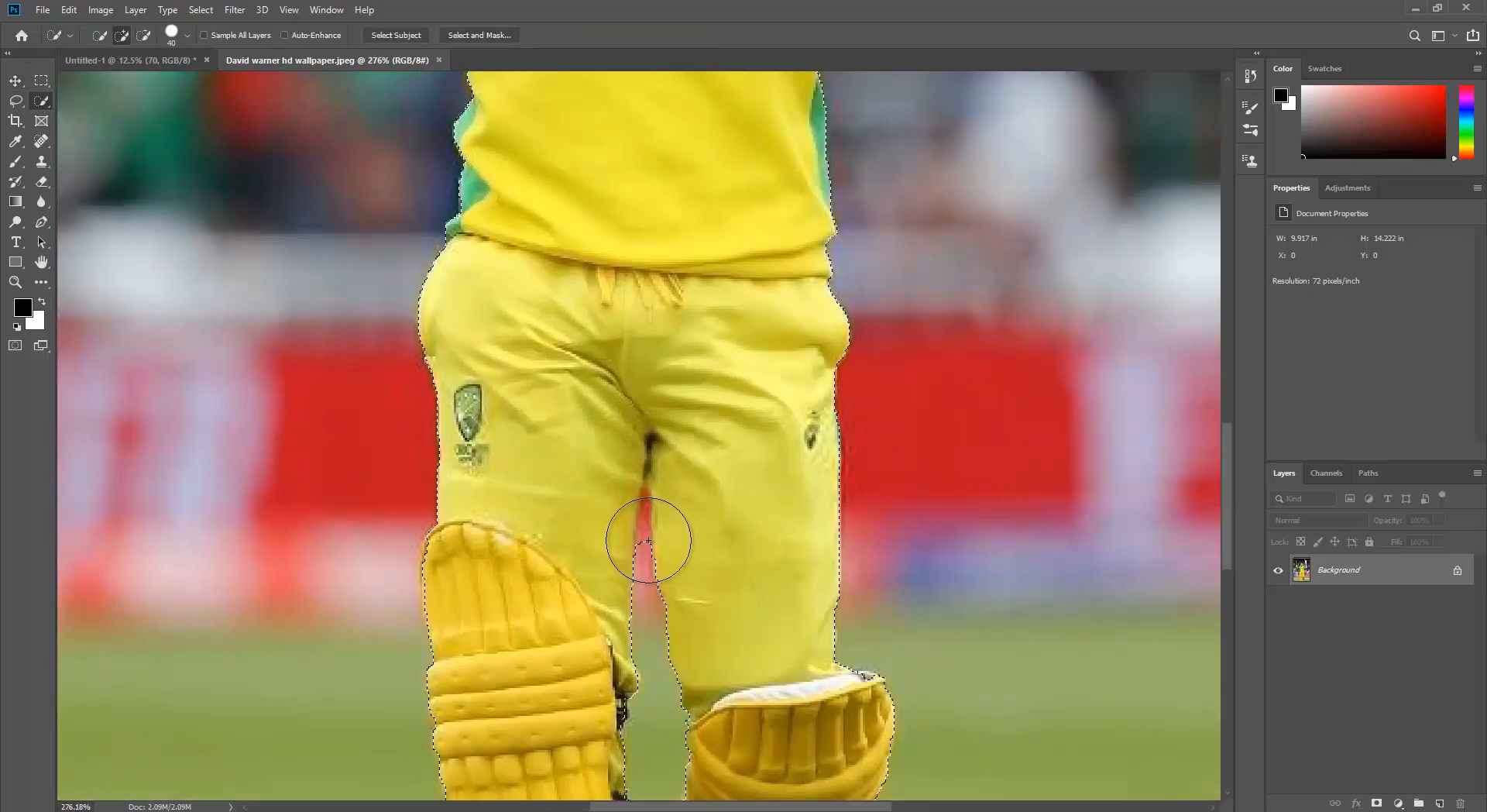
{"action": "key", "text": "bracketleft"}
{"action": "key", "text": "bracketleft"}
{"action": "key", "text": "bracketleft"}
{"action": "key", "text": "bracketleft"}
{"action": "key", "text": "bracketleft"}
{"action": "key", "text": "bracketleft"}
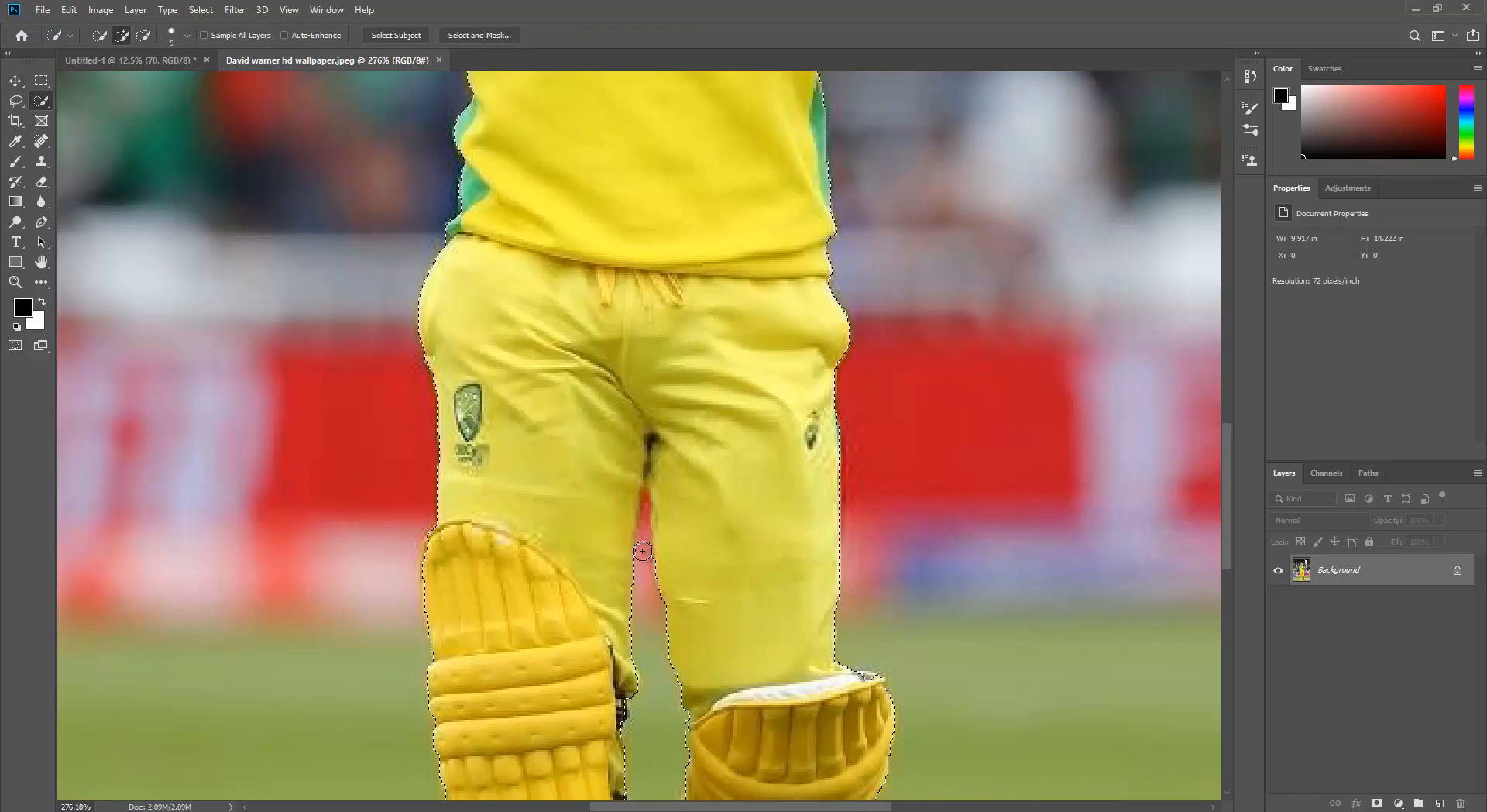
{"action": "scroll", "coordinate": [643, 557], "scroll_direction": "up", "scroll_amount": 8}
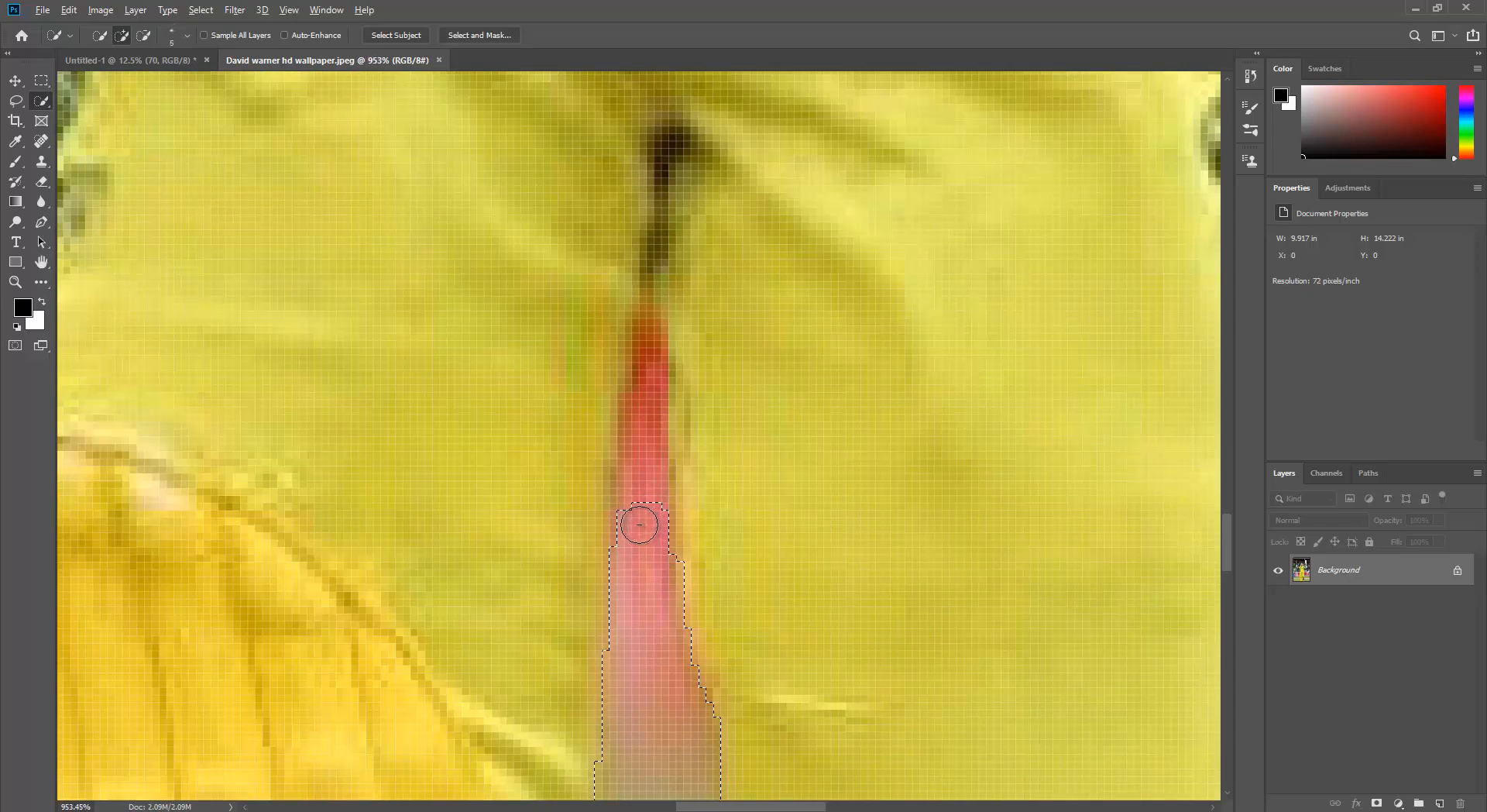
{"action": "left_click_drag", "start_coordinate": [639, 524], "coordinate": [638, 515]}
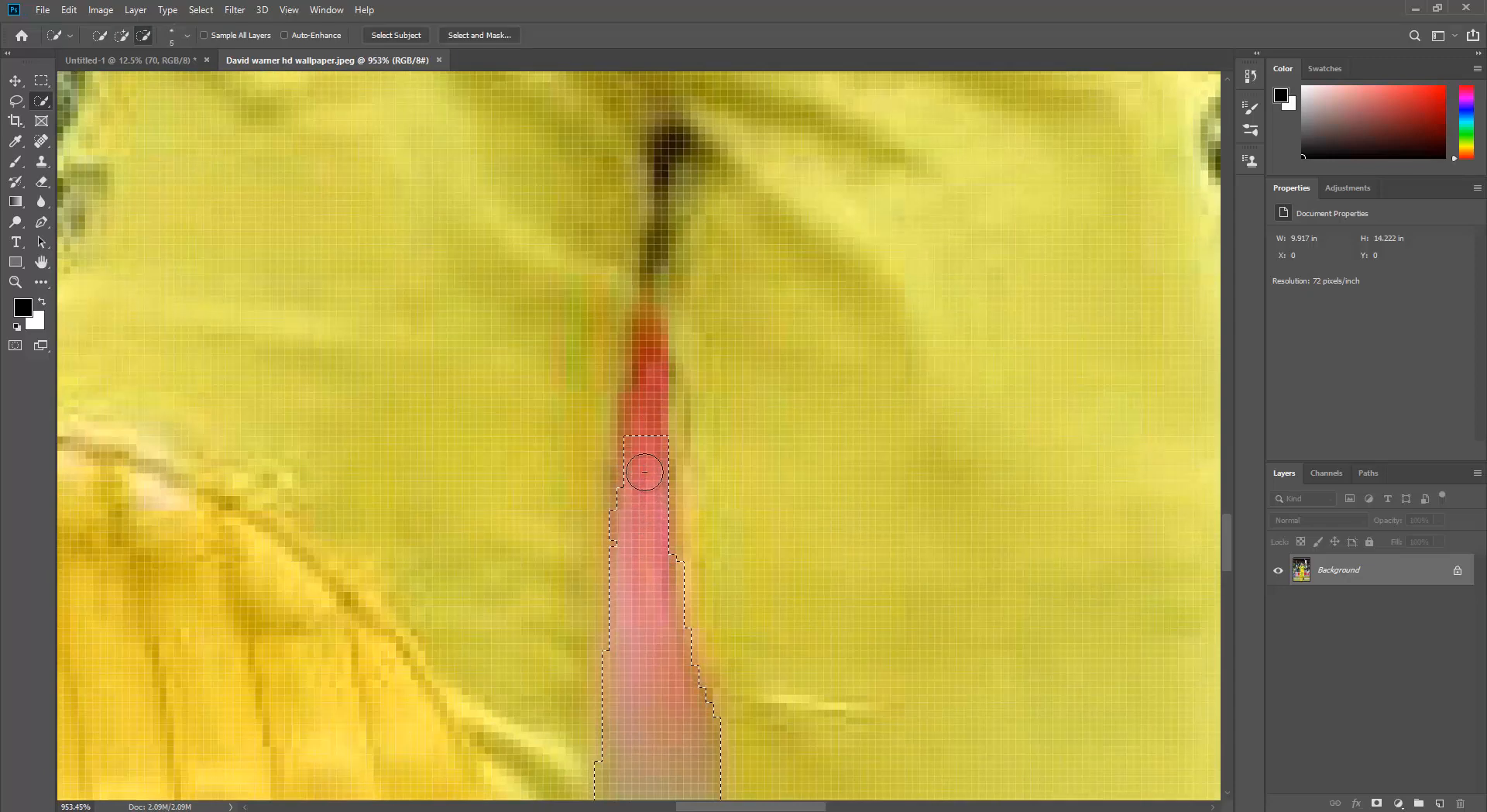
{"action": "left_click_drag", "start_coordinate": [644, 438], "coordinate": [651, 367]}
{"action": "scroll", "coordinate": [661, 528], "scroll_direction": "down", "scroll_amount": 5}
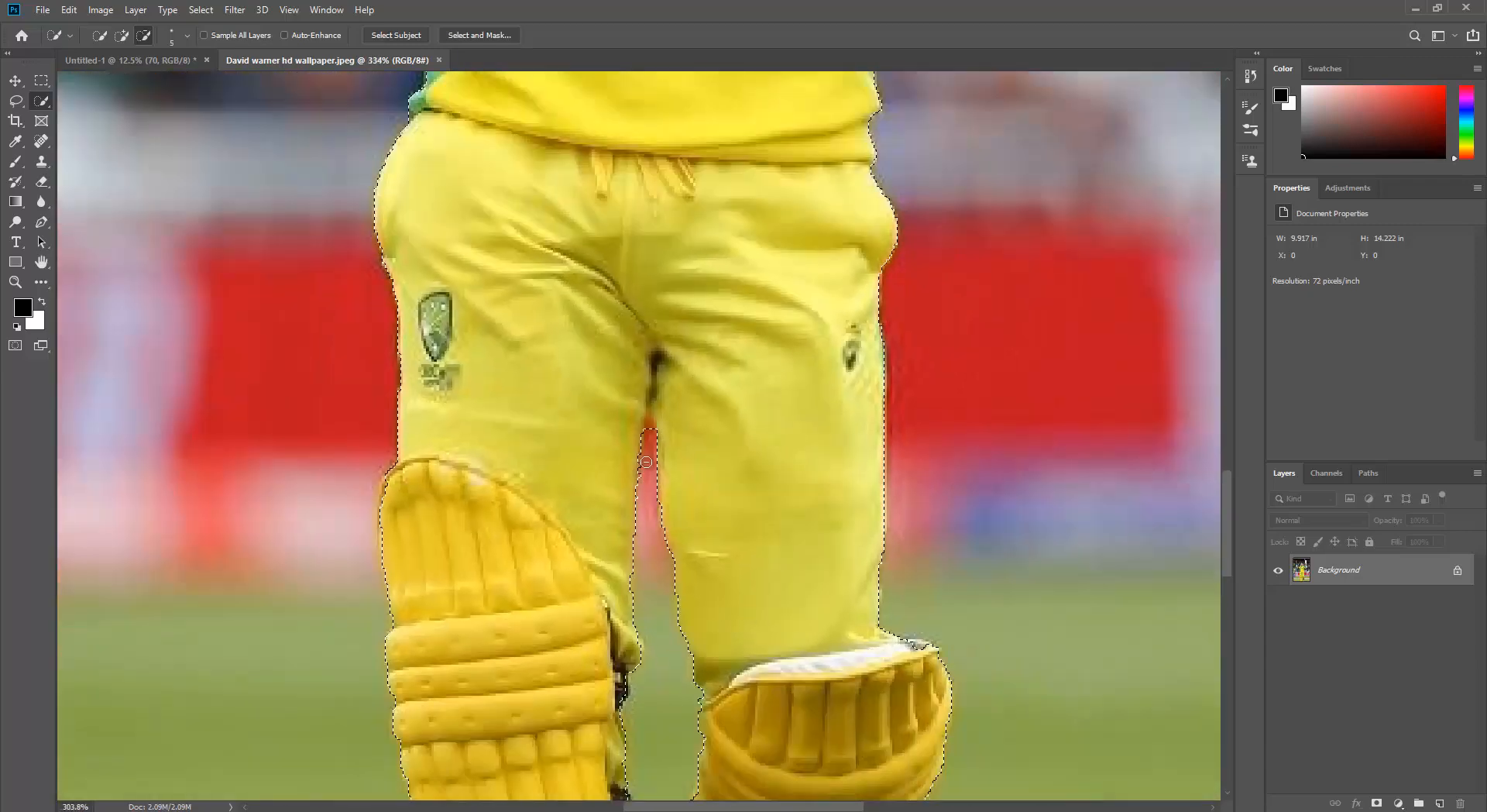
{"action": "scroll", "coordinate": [647, 487], "scroll_direction": "up", "scroll_amount": 4}
{"action": "left_click_drag", "start_coordinate": [638, 455], "coordinate": [640, 425]}
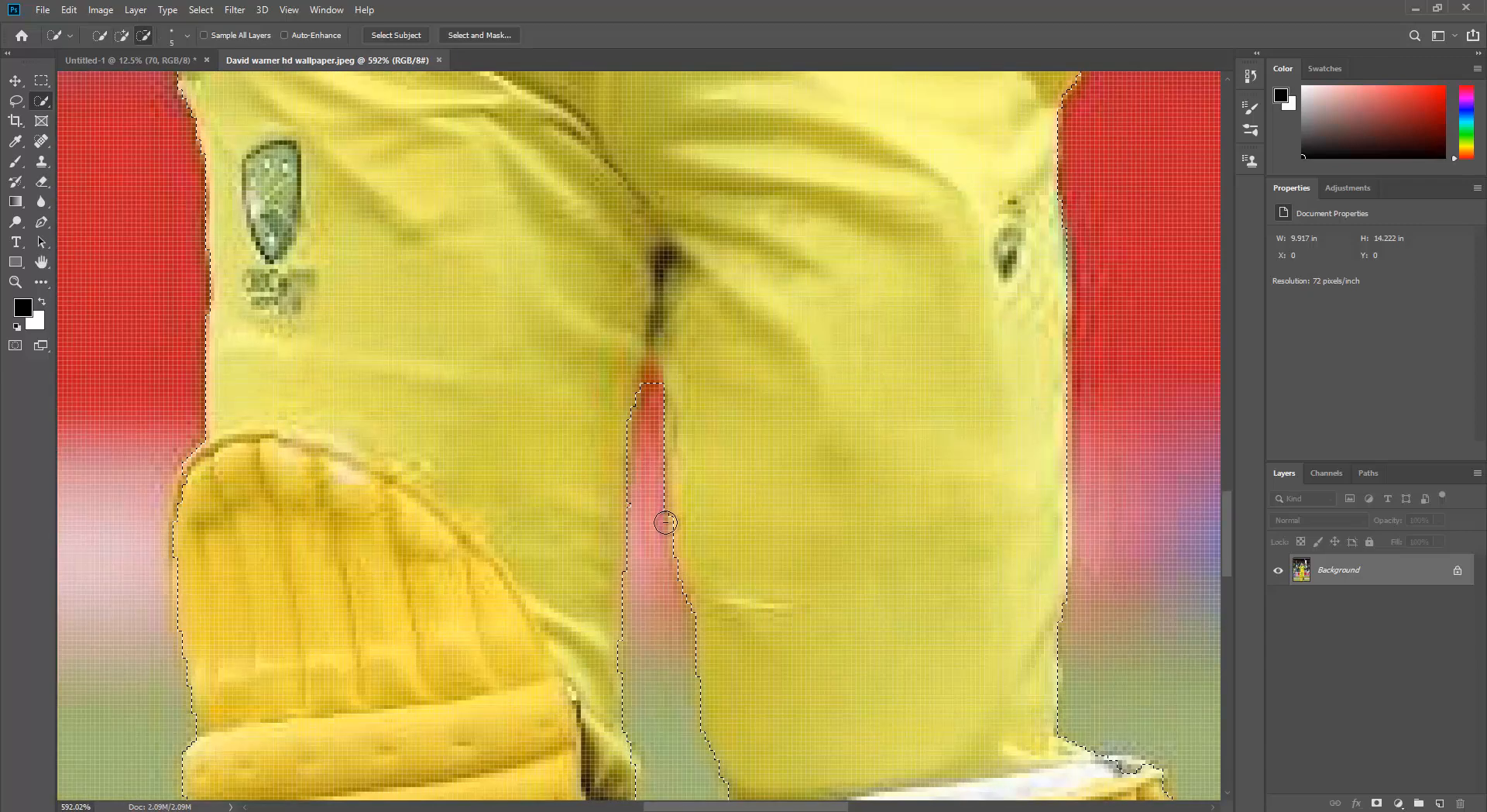
{"action": "scroll", "coordinate": [651, 571], "scroll_direction": "down", "scroll_amount": 5}
{"action": "scroll", "coordinate": [648, 557], "scroll_direction": "up", "scroll_amount": 5}
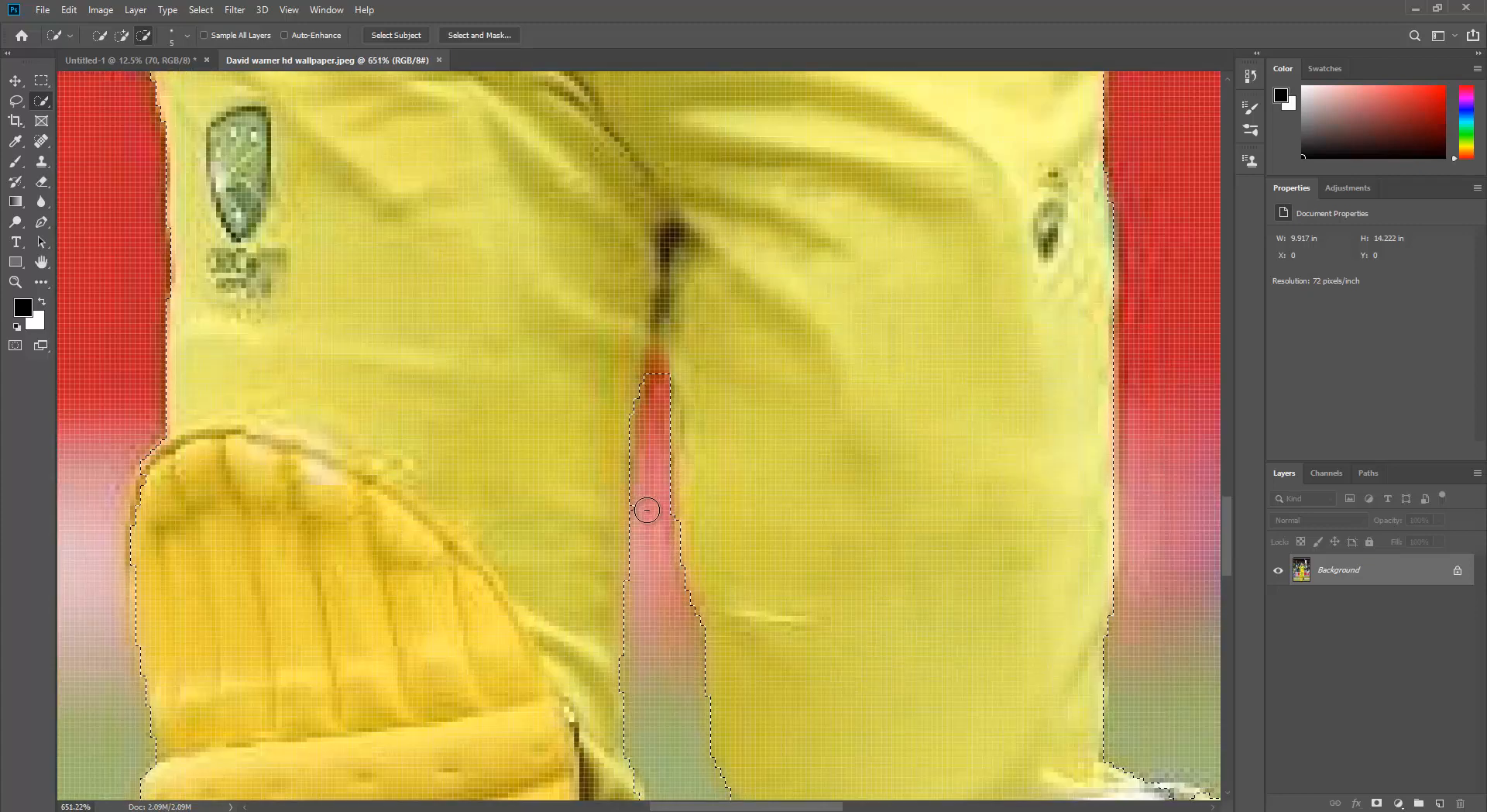
{"action": "scroll", "coordinate": [688, 632], "scroll_direction": "down", "scroll_amount": 5}
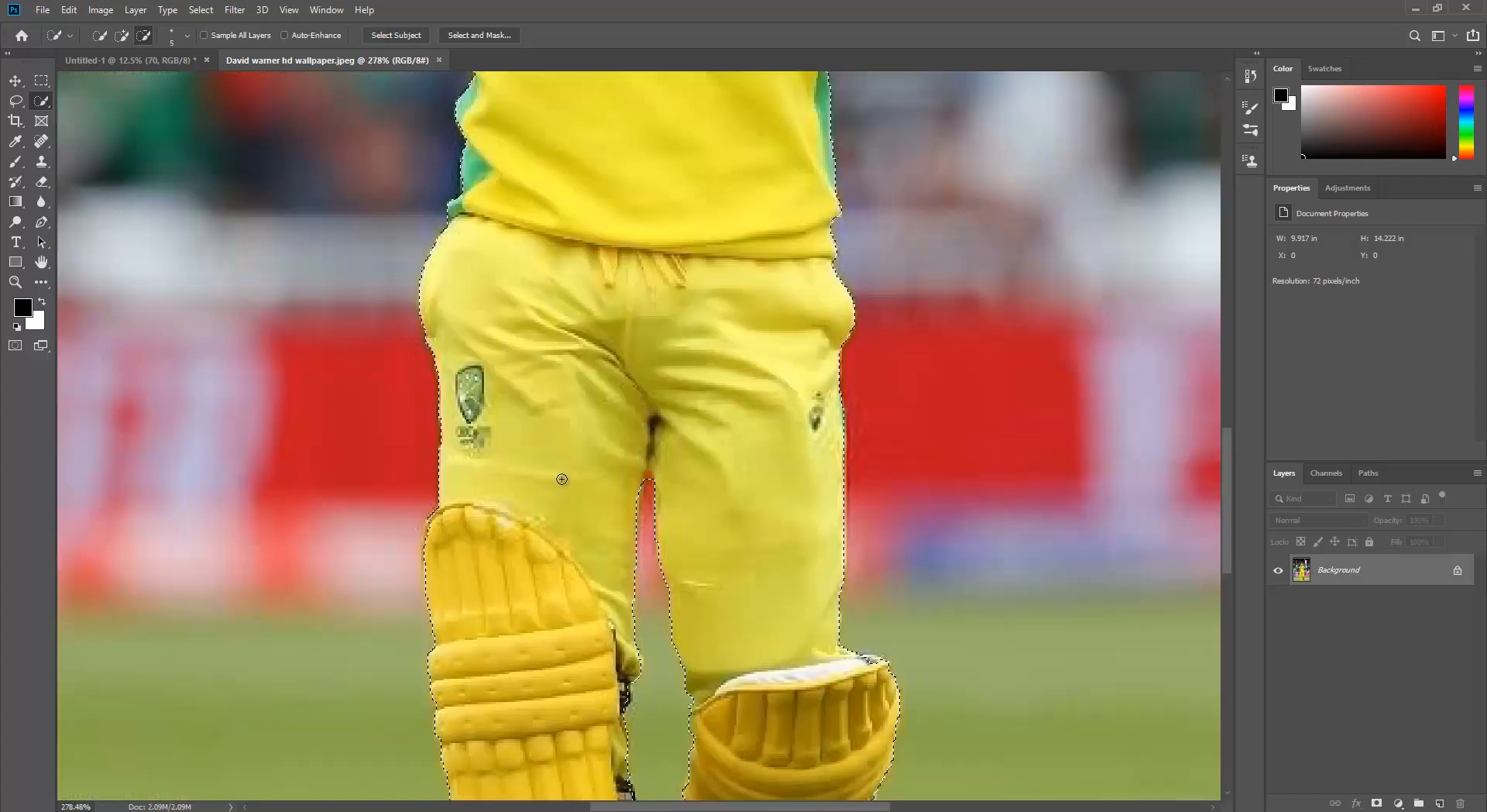
- Extend the selection to include the end of the bat's white handle below the glove
{"action": "scroll", "coordinate": [588, 561], "scroll_direction": "up", "scroll_amount": 3}
{"action": "scroll", "coordinate": [1062, 504], "scroll_direction": "up", "scroll_amount": 8}
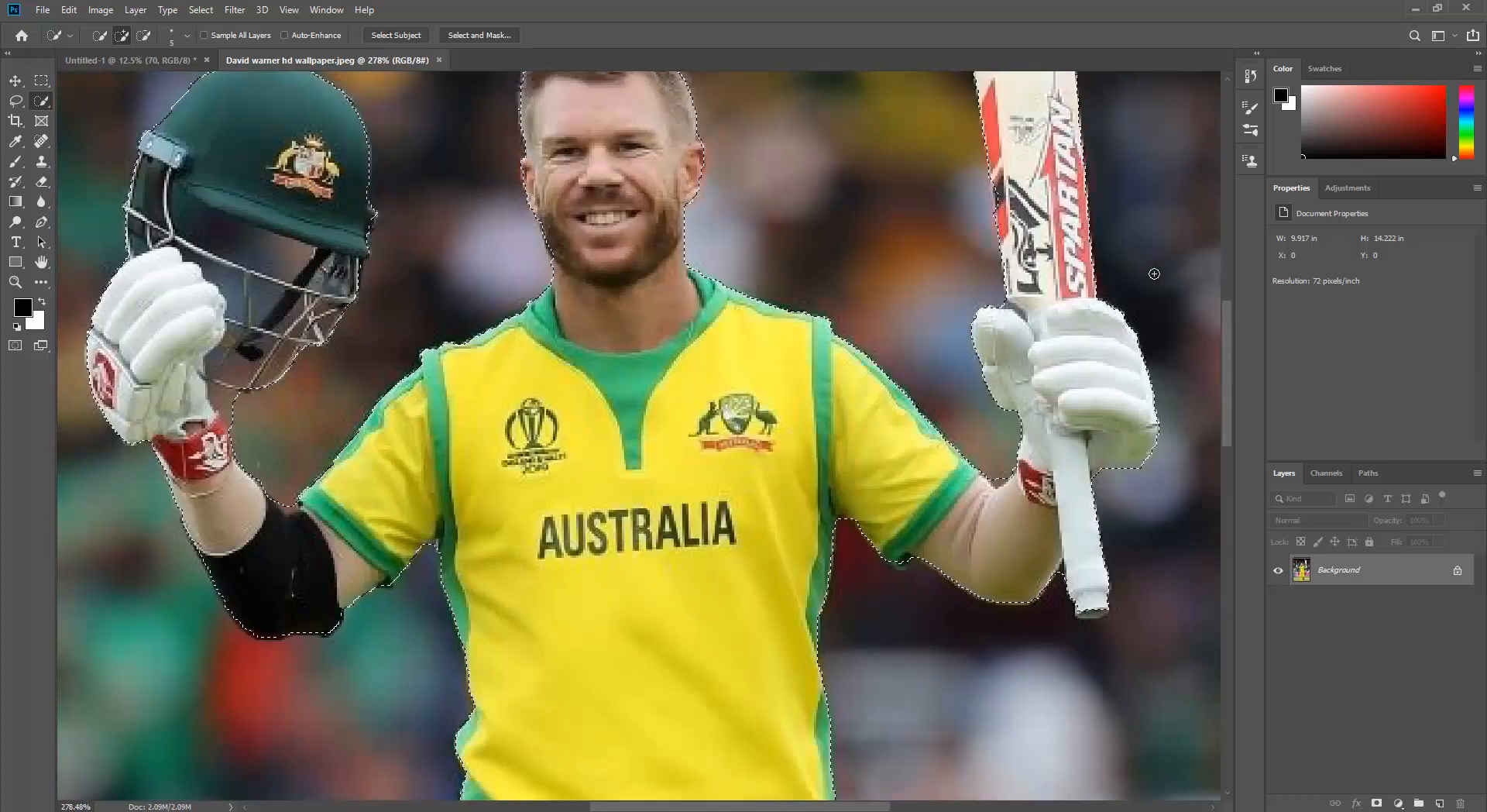
{"action": "scroll", "coordinate": [1089, 608], "scroll_direction": "up", "scroll_amount": 5}
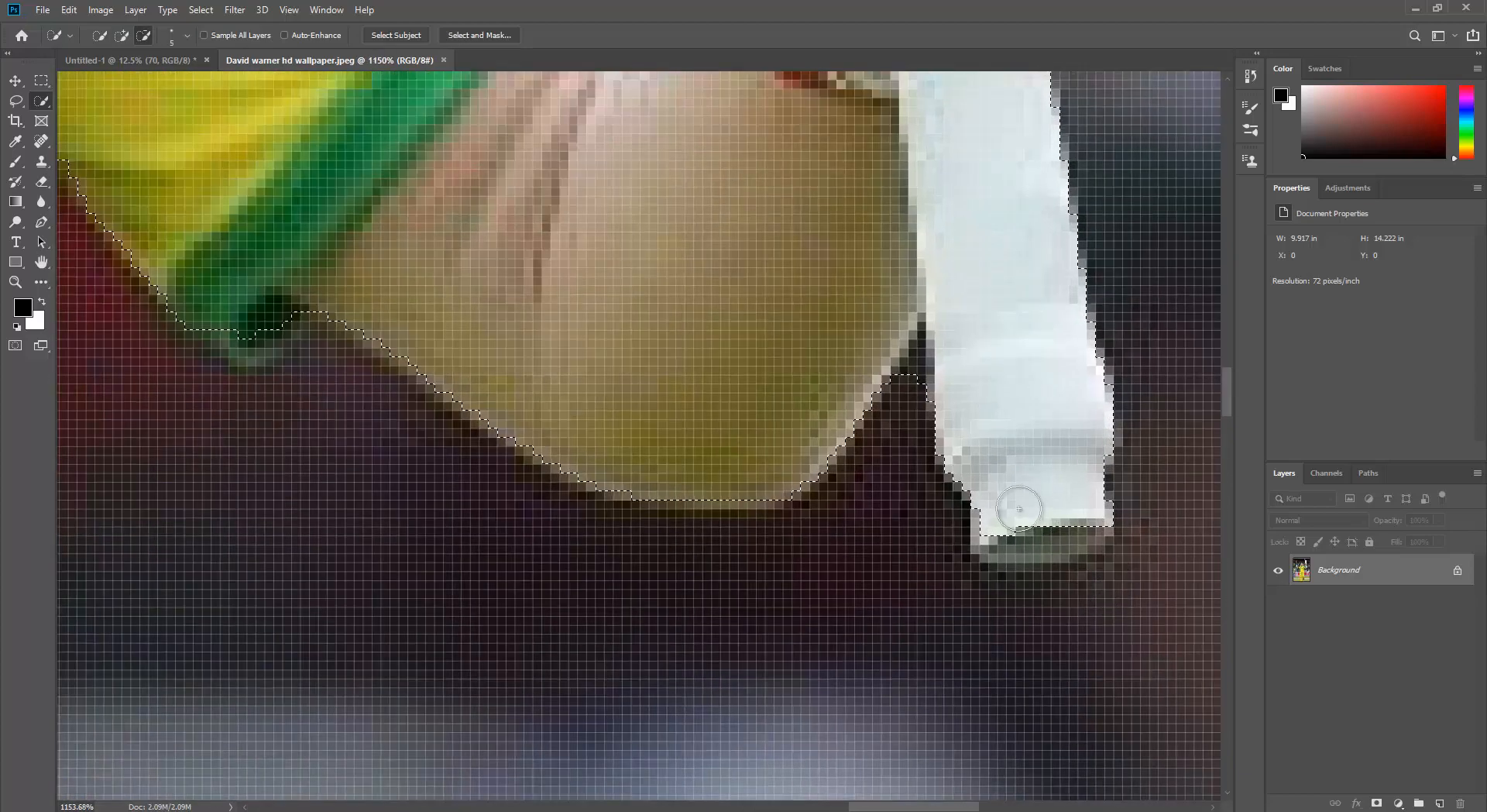
{"action": "mouse_move", "coordinate": [1085, 528]}
{"action": "left_mouse_down"}
{"action": "mouse_move", "coordinate": [1079, 508]}
{"action": "mouse_move", "coordinate": [1015, 521]}
{"action": "mouse_move", "coordinate": [1038, 535]}
{"action": "mouse_move", "coordinate": [996, 512]}
{"action": "left_mouse_up"}
{"action": "key", "text": "alt"}
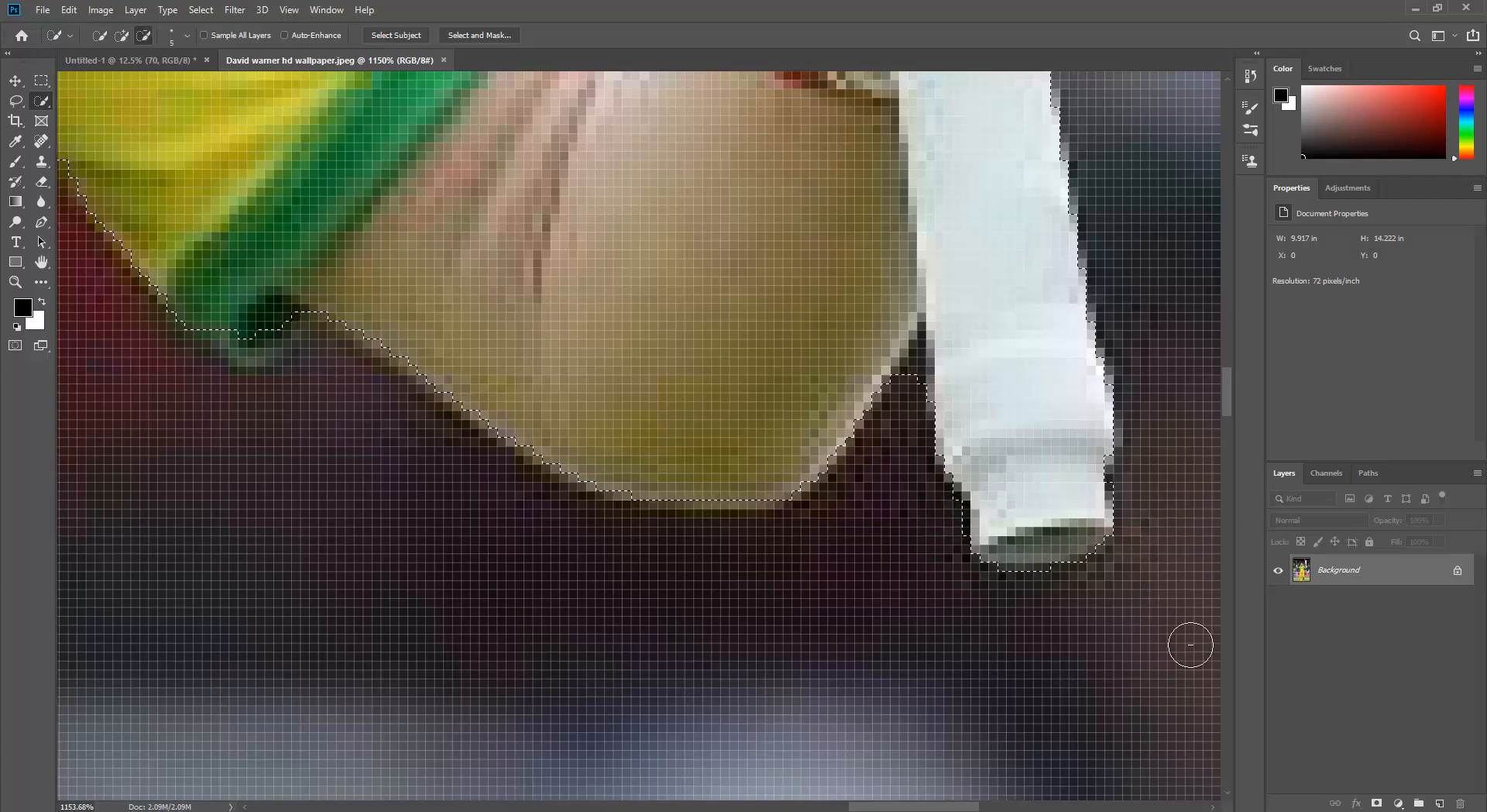
{"action": "scroll", "coordinate": [866, 449], "scroll_direction": "down", "scroll_amount": 4}
{"action": "scroll", "coordinate": [279, 334], "scroll_direction": "down", "scroll_amount": 5}
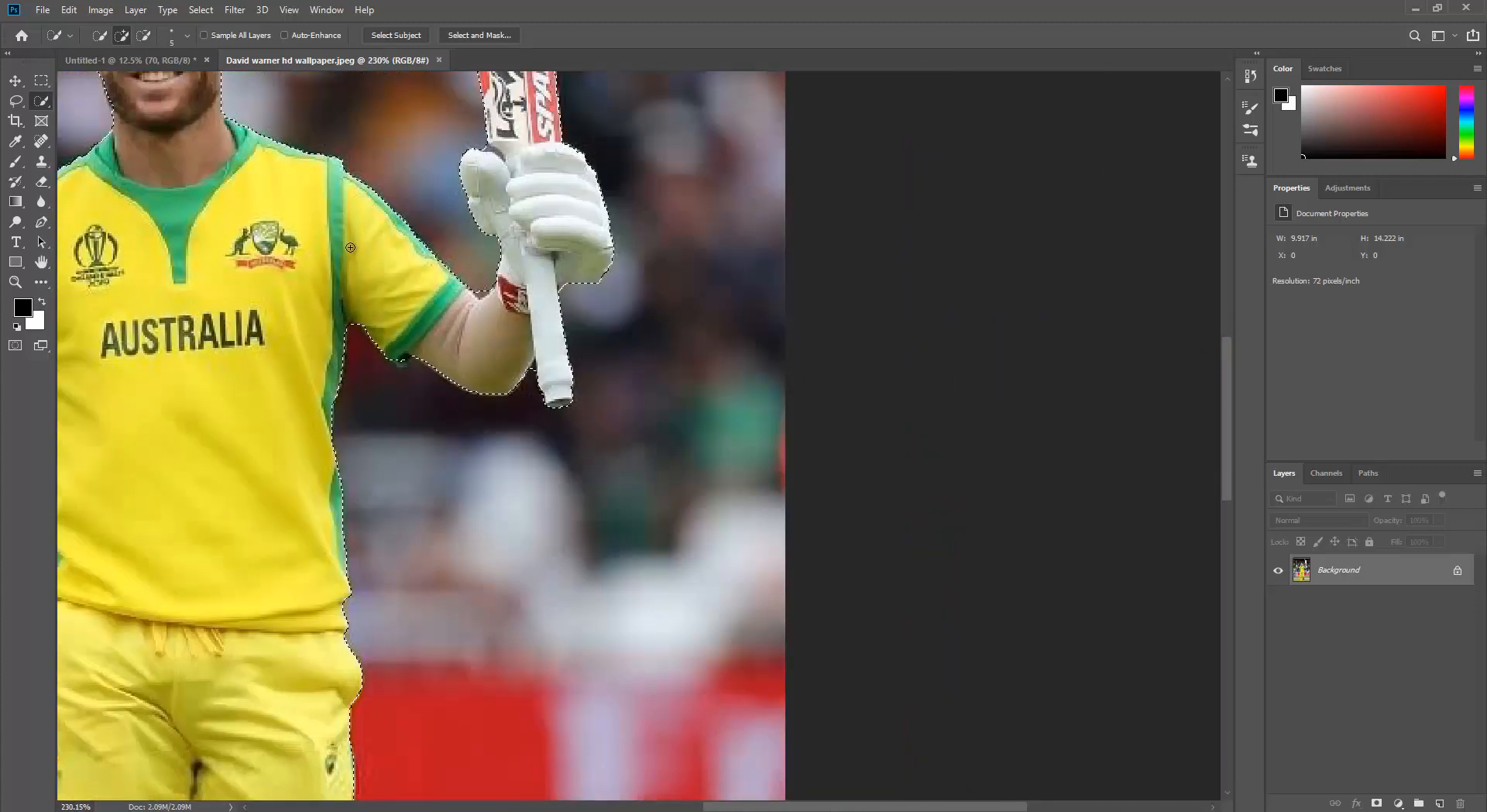
- Subtract the green helmet from the selection with a Quick Selection brush of size 60, keeping the glove selected
{"action": "left_click_drag", "start_coordinate": [608, 437], "coordinate": [517, 268]}
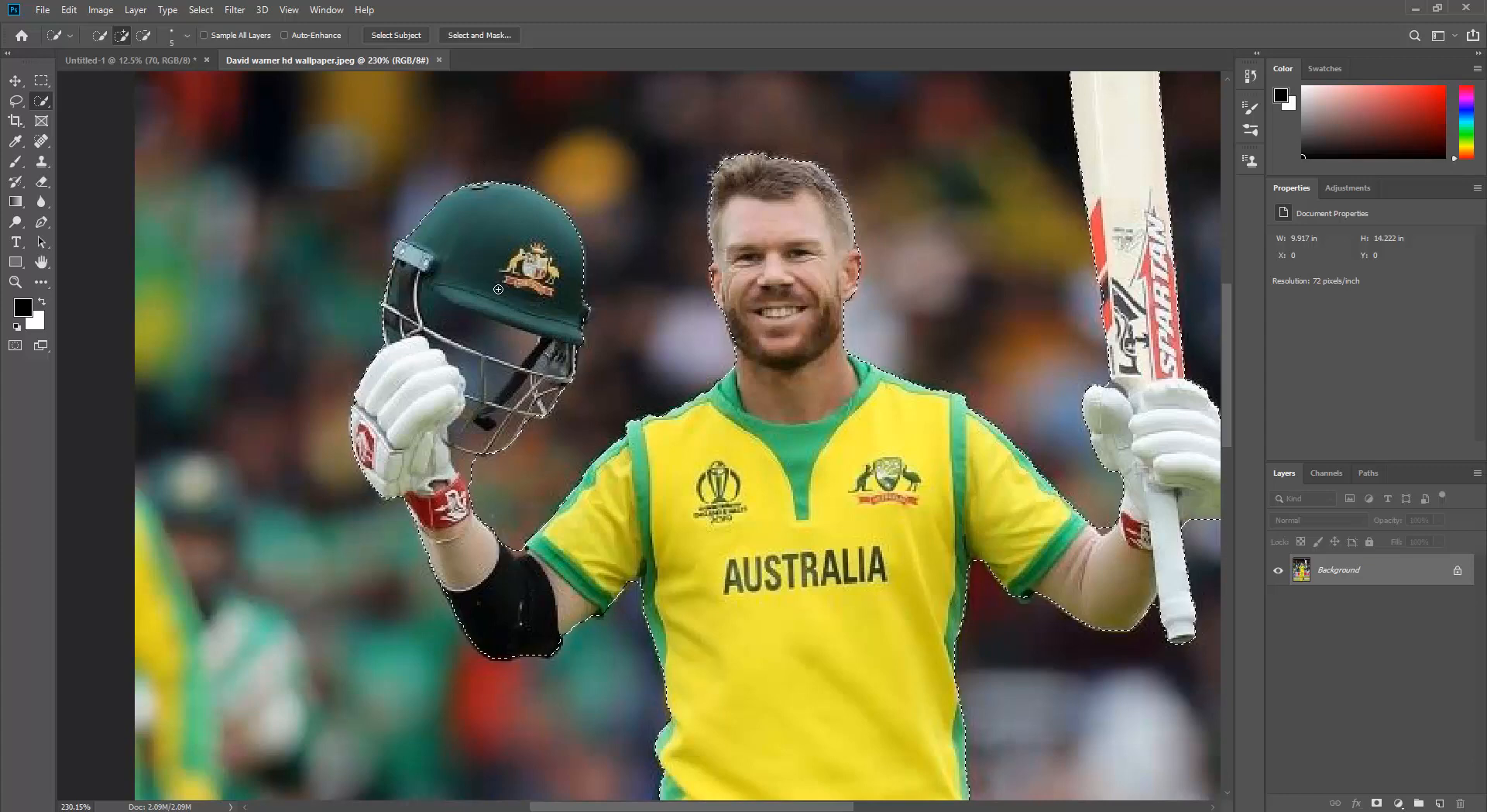
{"action": "key", "text": "bracketright"}
{"action": "key", "text": "bracketright"}
{"action": "key", "text": "bracketright"}
{"action": "key", "text": "bracketright"}
{"action": "key", "text": "bracketright"}
{"action": "key", "text": "bracketright"}
{"action": "key", "text": "bracketright"}
{"action": "key", "text": "bracketright"}
{"action": "key", "text": "bracketright"}
{"action": "key", "text": "bracketright"}
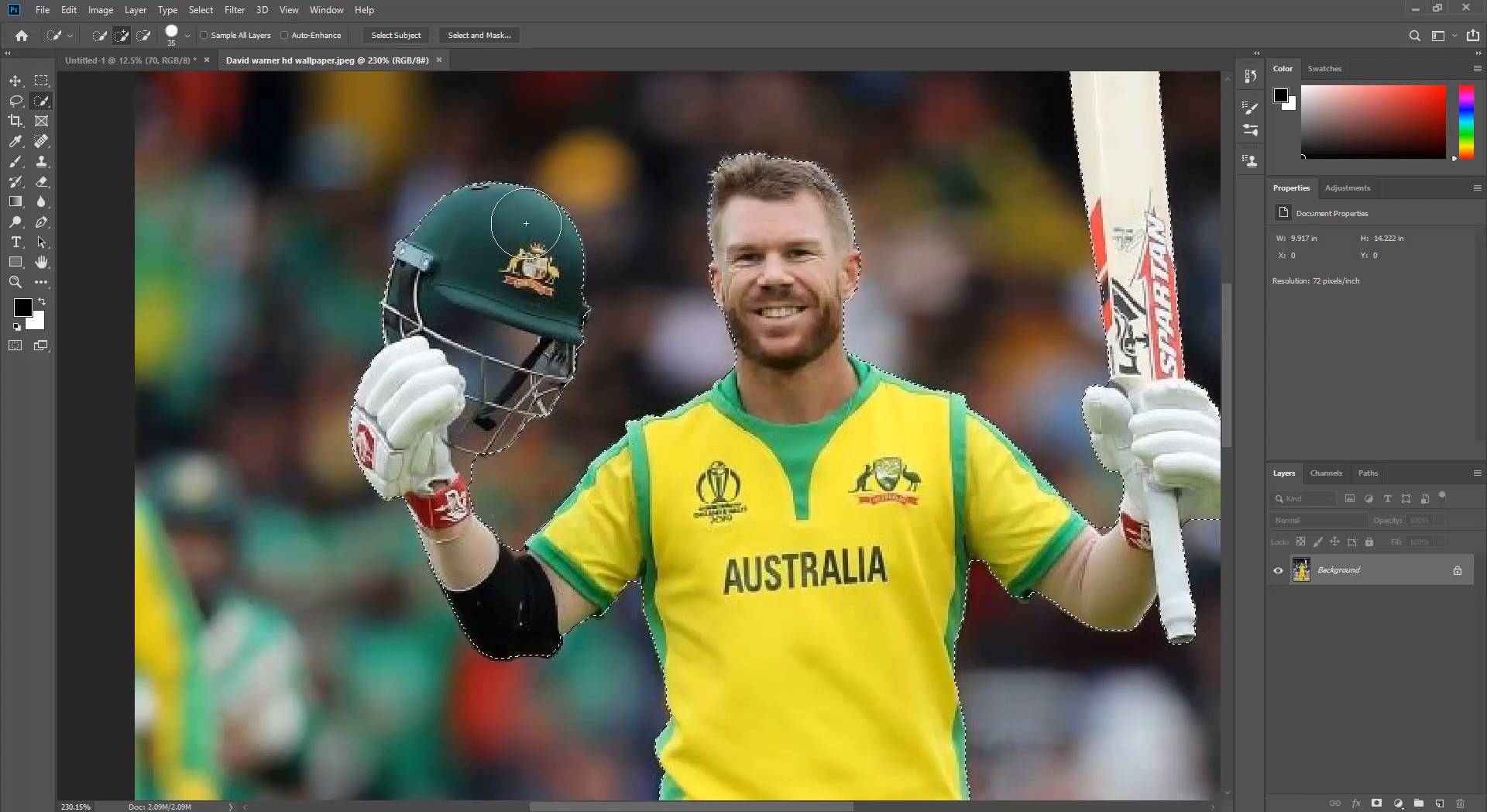
{"action": "key", "text": "bracketright"}
{"action": "key", "text": "bracketright"}
{"action": "key", "text": "bracketright"}
{"action": "key", "text": "bracketright"}
{"action": "key", "text": "bracketright"}
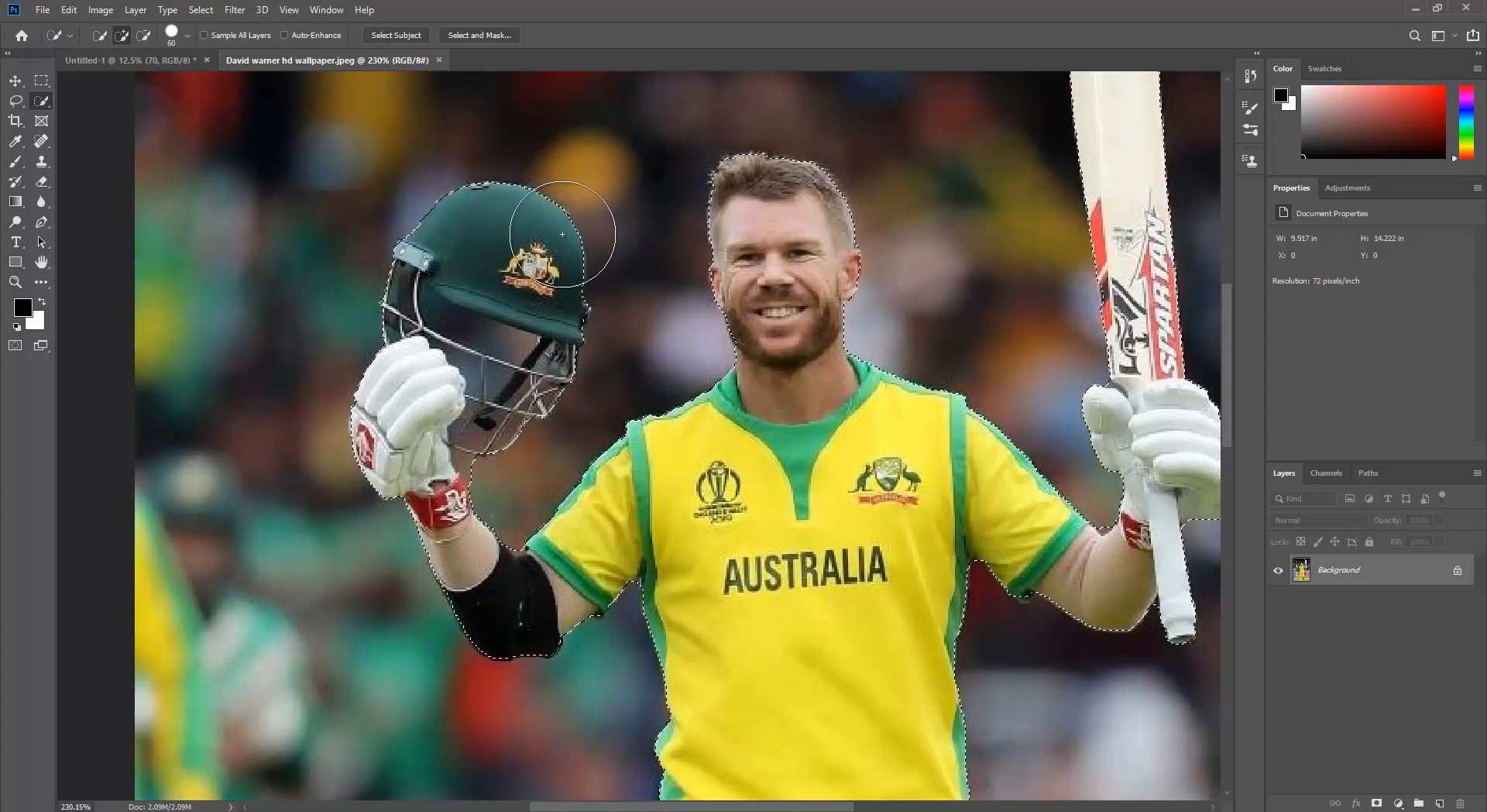
{"action": "key", "text": "alt"}
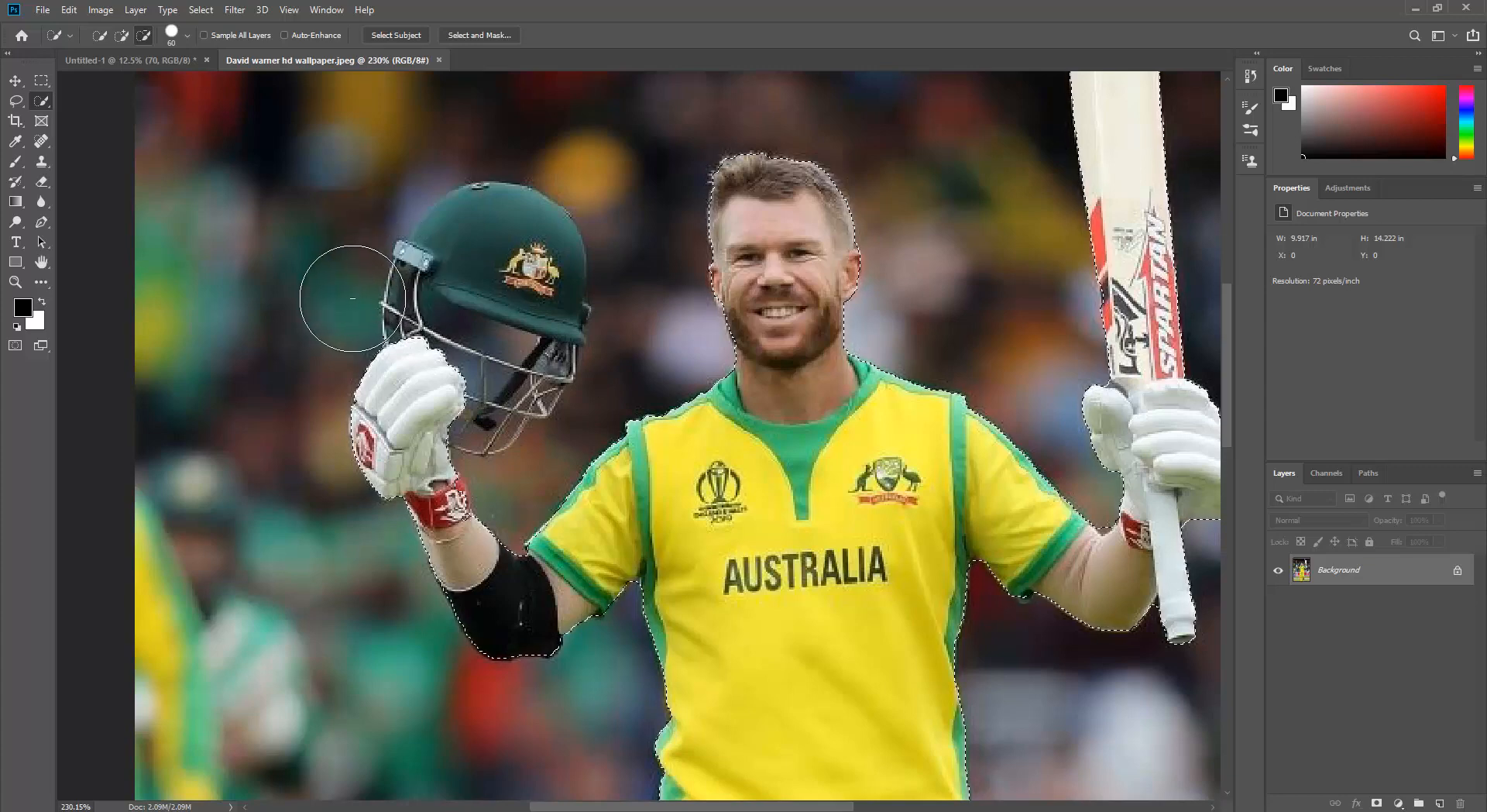
- Check the selection outline along the raised glove beside the helmet, with the Quick Selection brush reduced to size 10
{"action": "scroll", "coordinate": [353, 298], "scroll_direction": "up", "scroll_amount": 5}
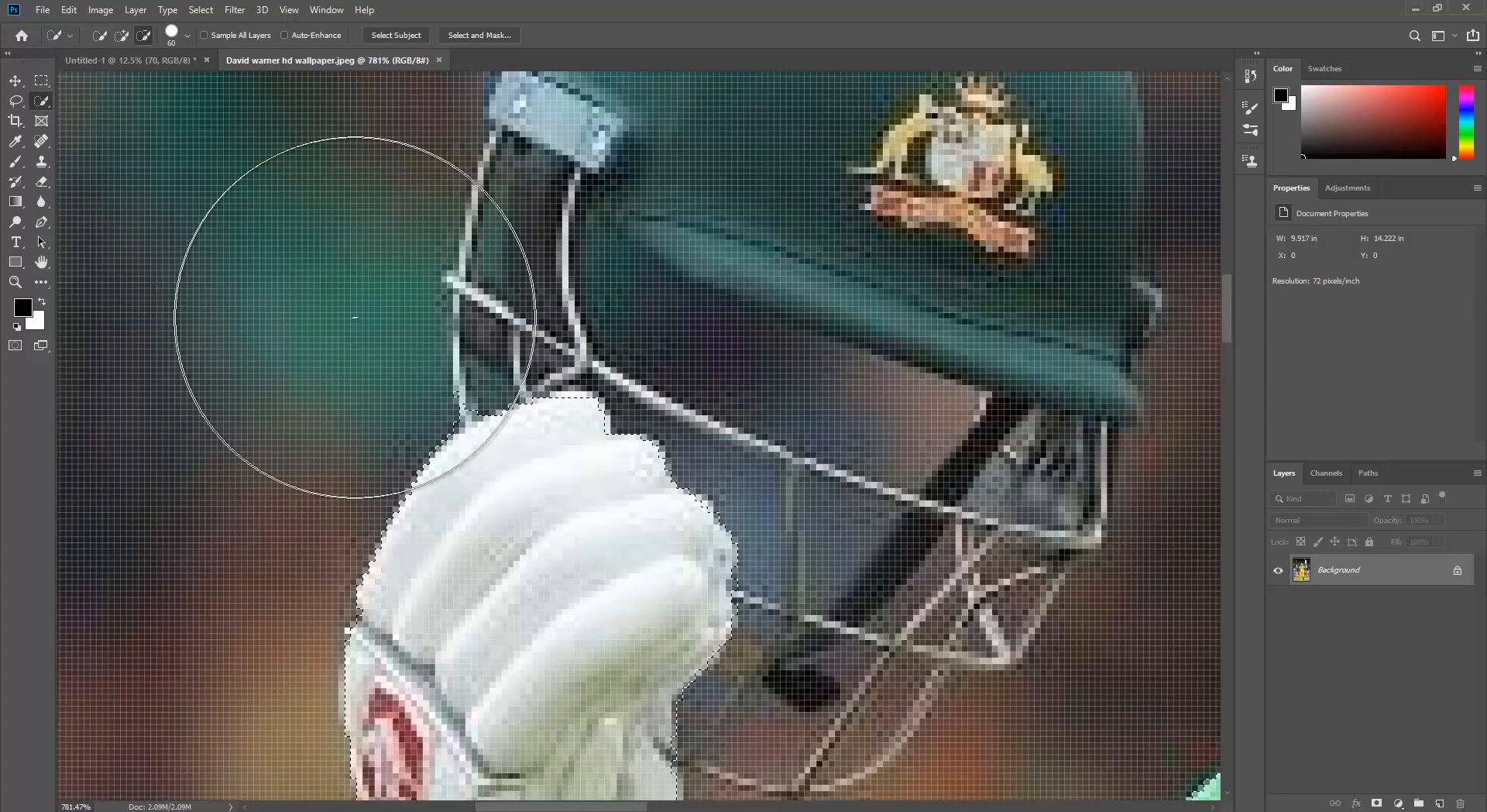
{"action": "key", "text": "bracketleft"}
{"action": "key", "text": "bracketleft"}
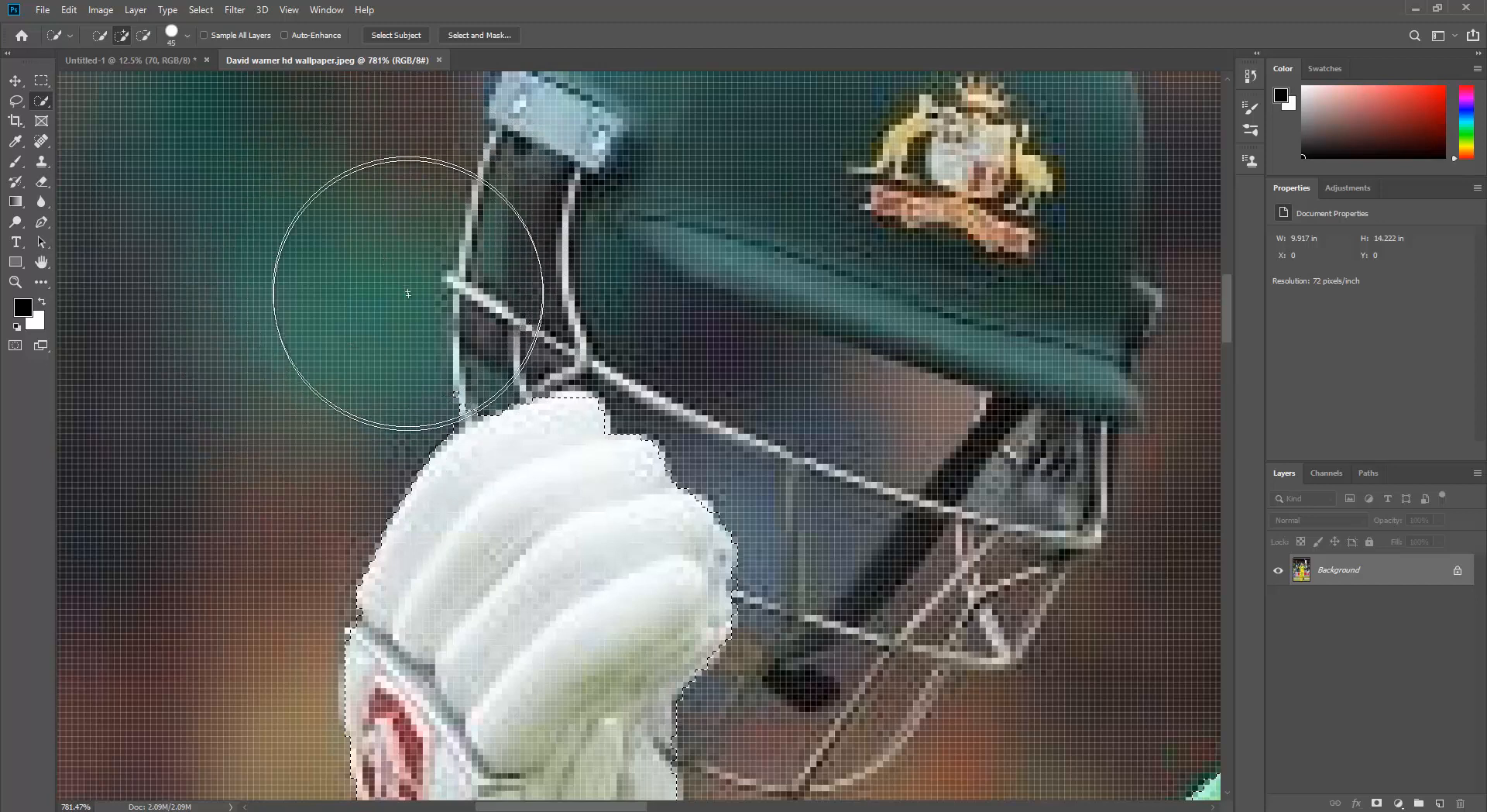
{"action": "key", "text": "bracketleft"}
{"action": "key", "text": "bracketleft"}
{"action": "key", "text": "bracketleft"}
{"action": "key", "text": "bracketleft"}
{"action": "key", "text": "bracketleft"}
{"action": "key", "text": "bracketleft"}
{"action": "key", "text": "bracketleft"}
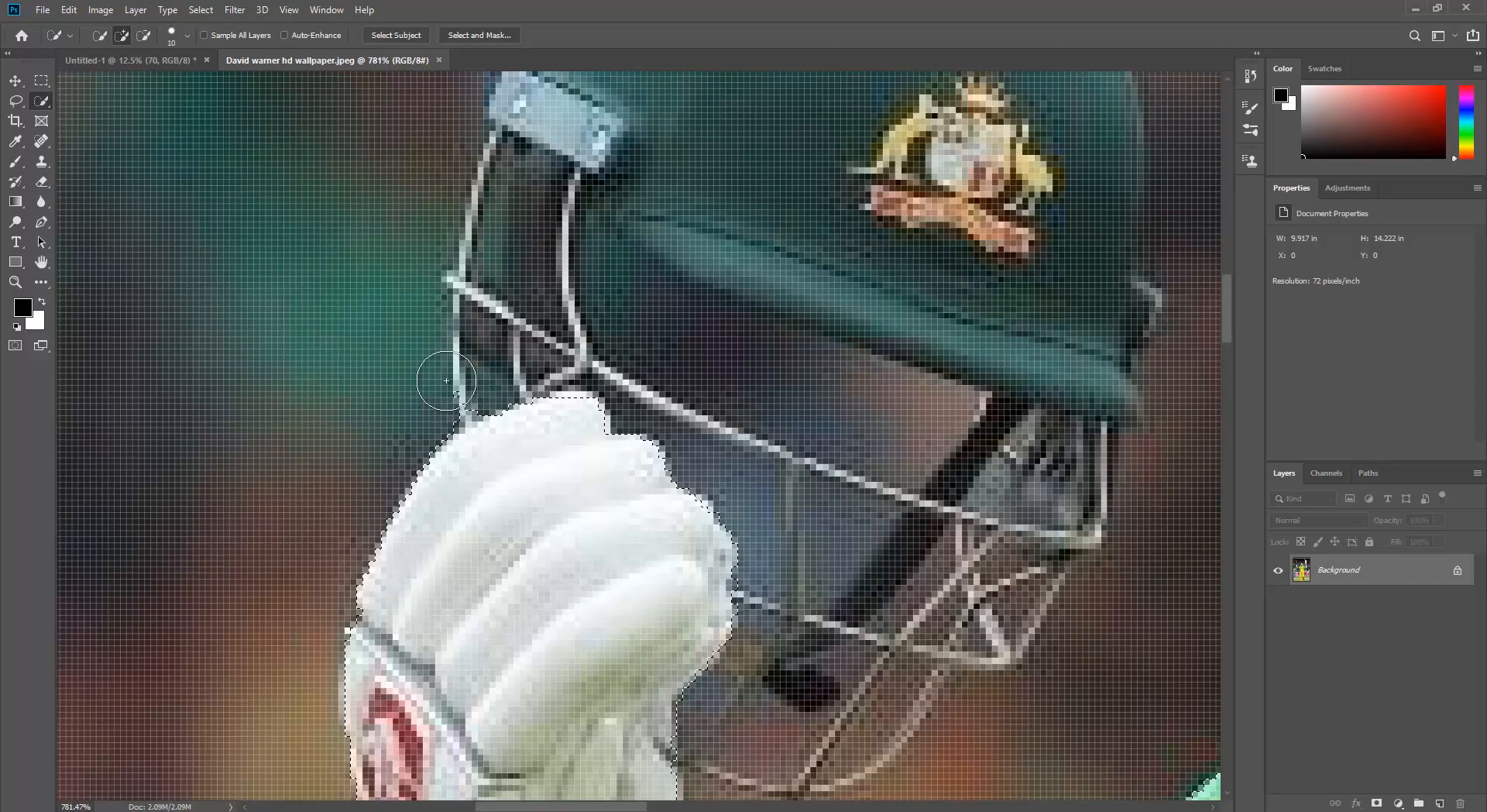
{"action": "scroll", "coordinate": [446, 380], "scroll_direction": "down", "scroll_amount": 5}
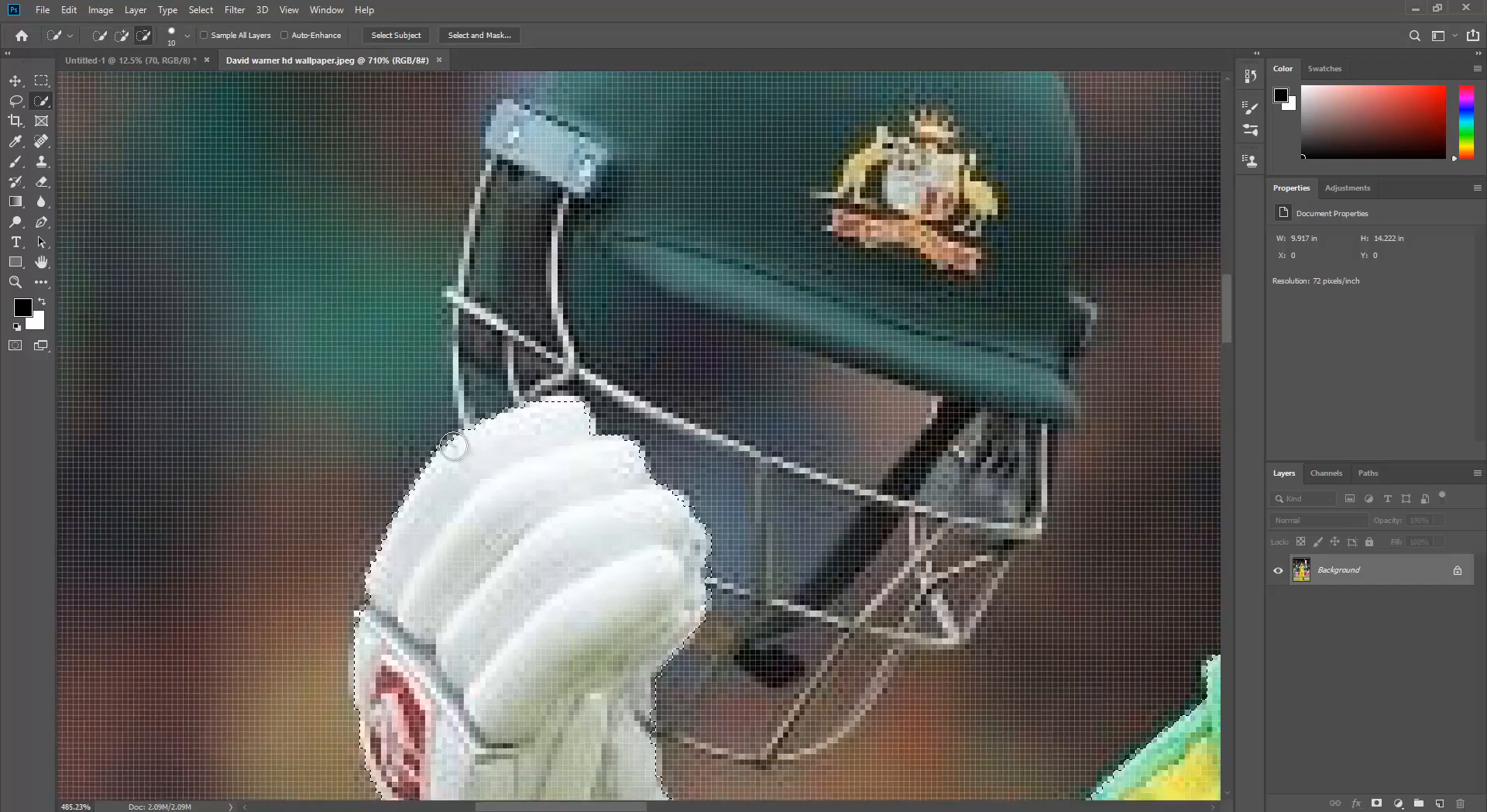
{"action": "scroll", "coordinate": [463, 438], "scroll_direction": "down", "scroll_amount": 5}
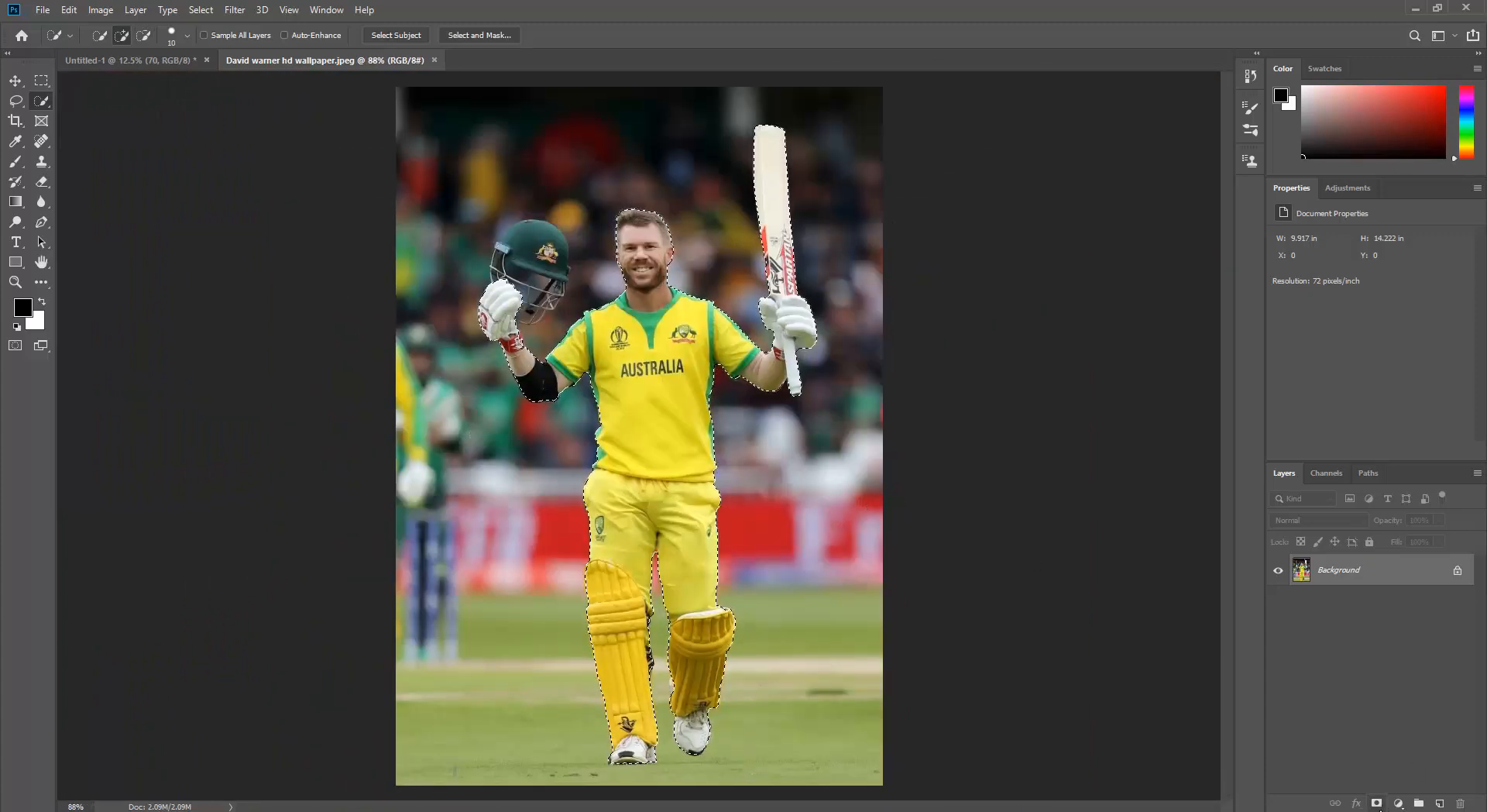
- Mask the photo's background out using the cricketer selection and convert the masked layer to a smart object
{"action": "left_click", "coordinate": [1376, 804]}
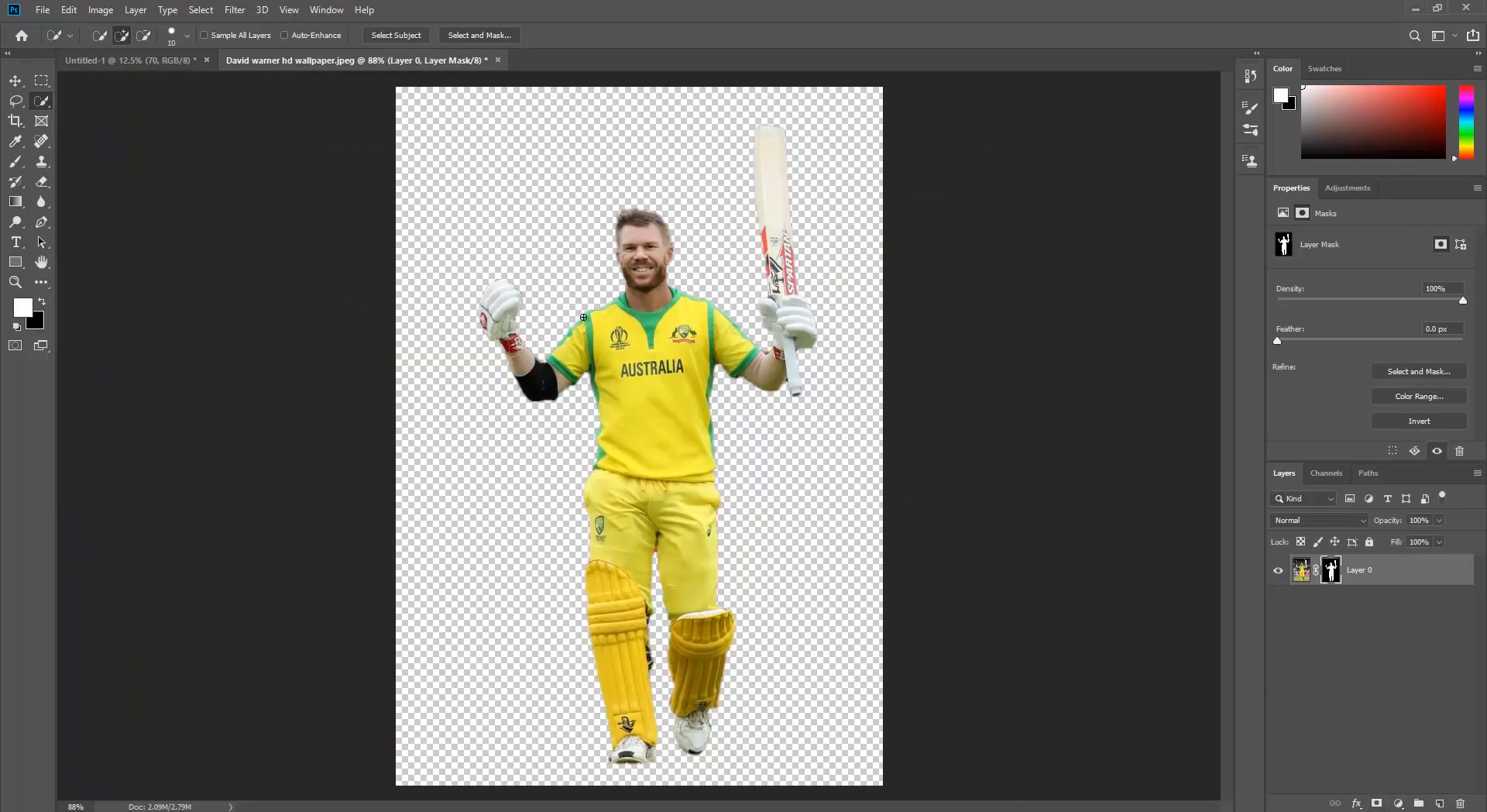
{"action": "right_click", "coordinate": [1365, 575]}
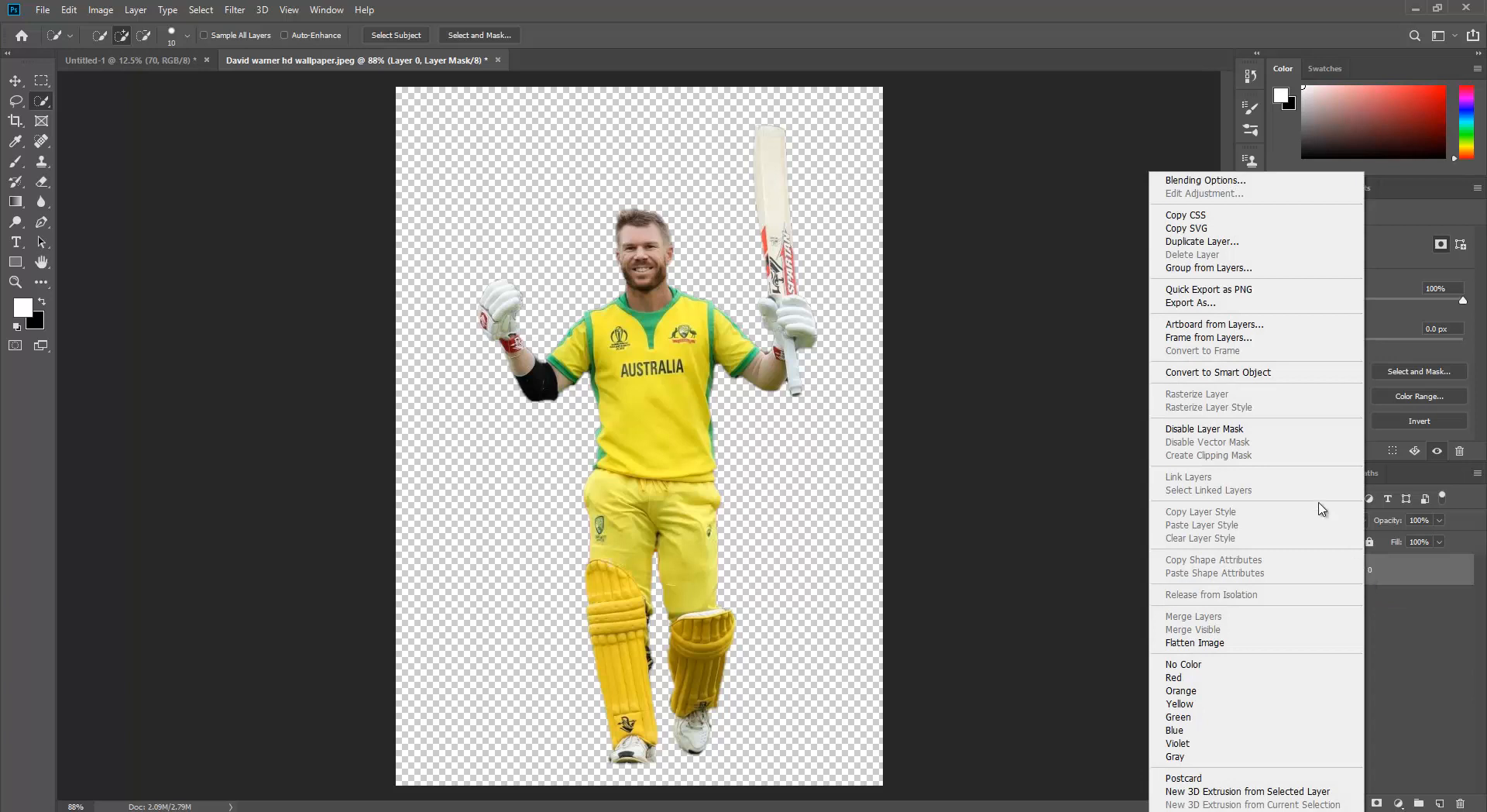
{"action": "left_click", "coordinate": [1206, 373]}
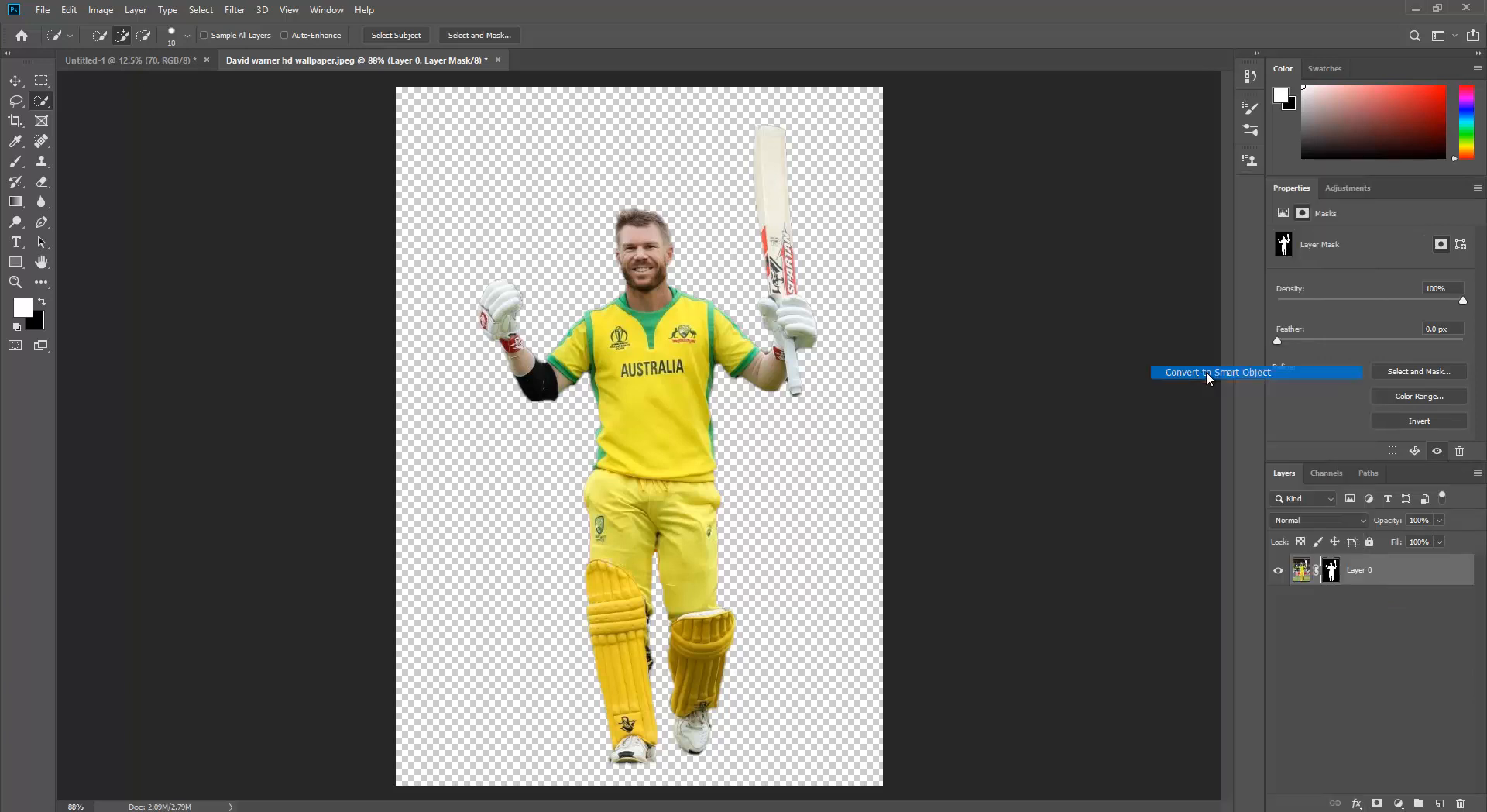
- Bring the cut-out cricketer into the Untitled-1 poster, scaled proportionally to about 128% and placed centrally in front of the 70
{"action": "left_click", "coordinate": [16, 80]}
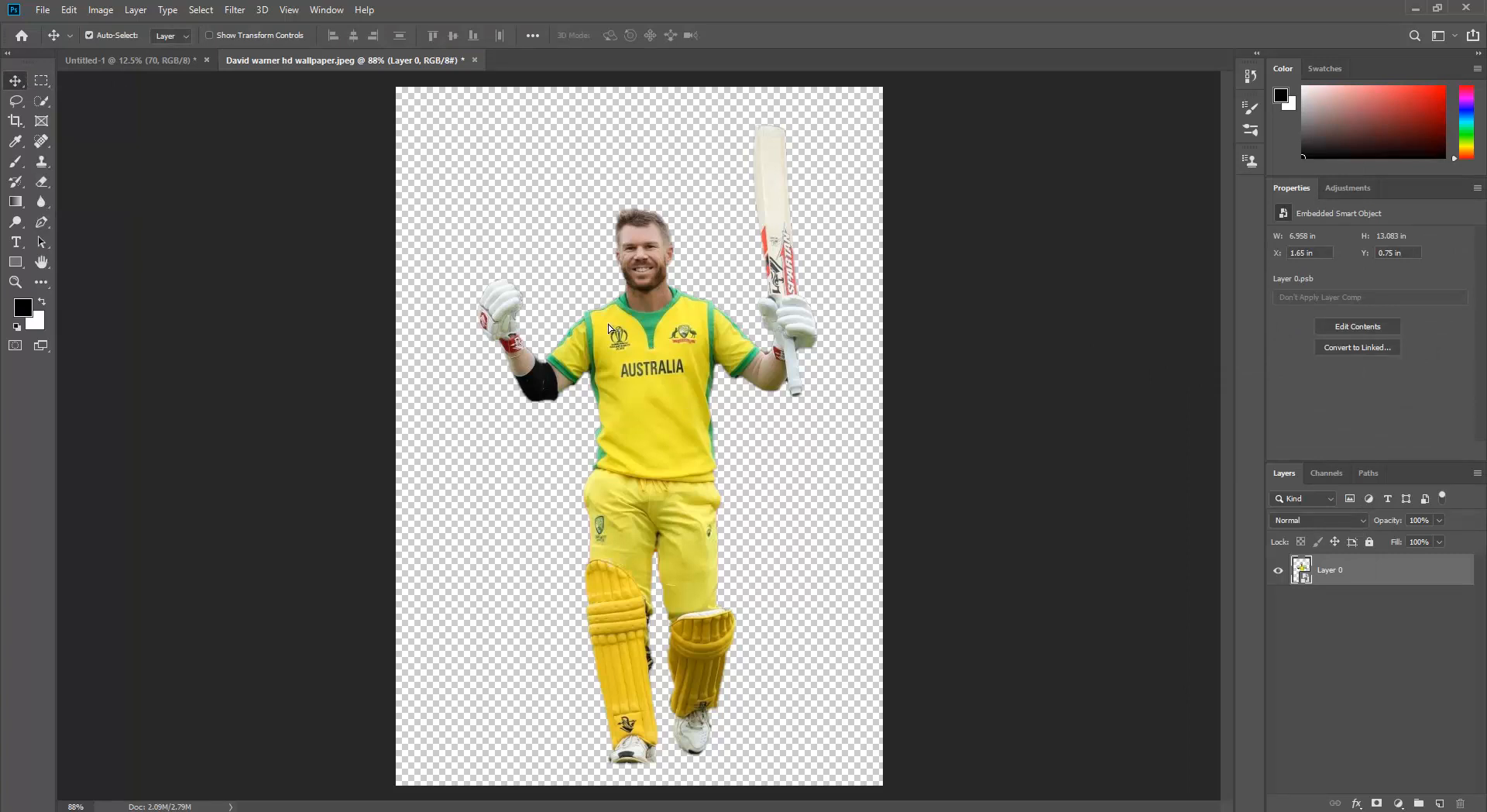
{"action": "left_click_drag", "start_coordinate": [608, 324], "coordinate": [627, 513]}
{"action": "key", "text": "ctrl+t"}
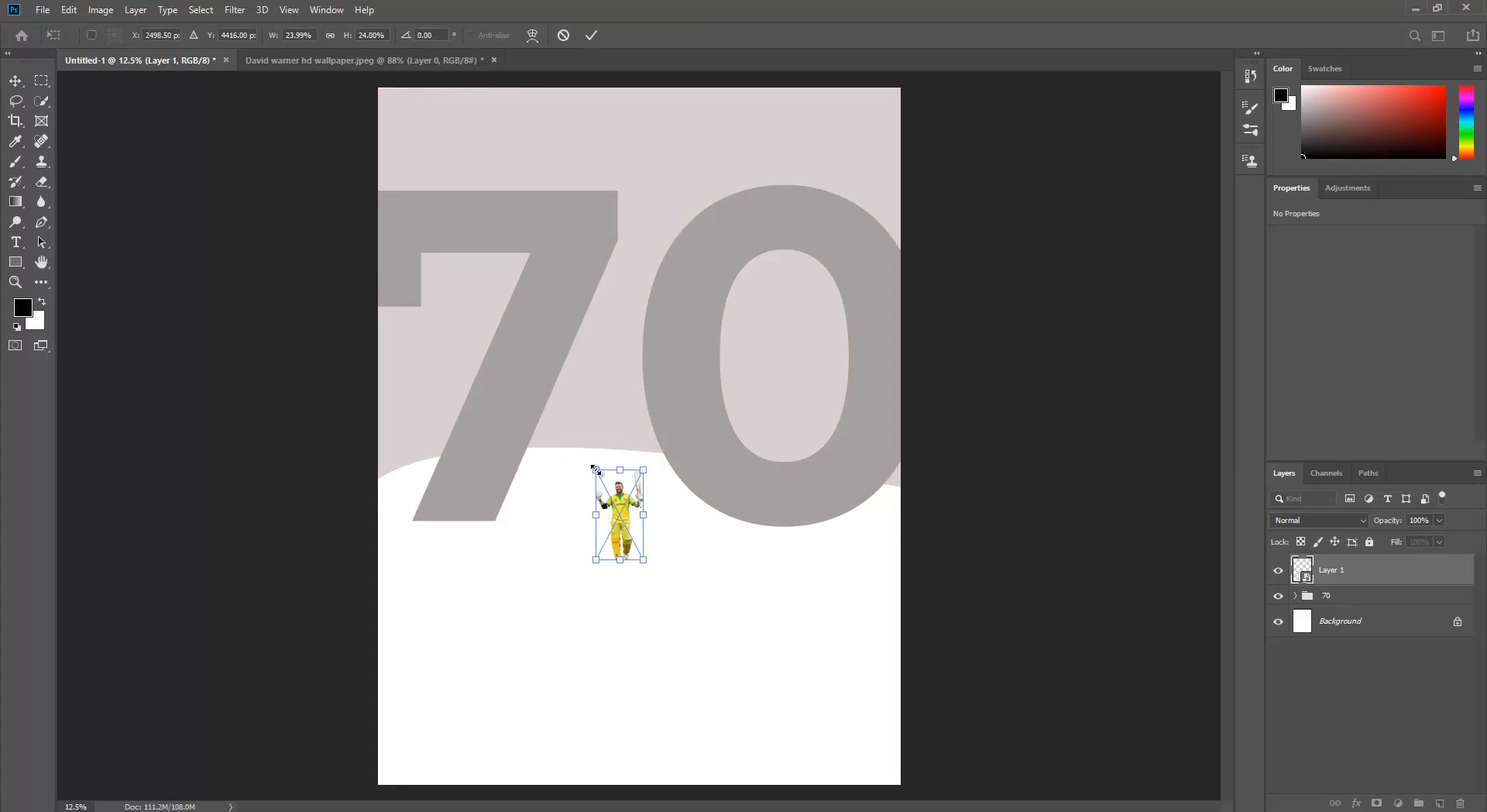
{"action": "left_click_drag", "start_coordinate": [581, 447], "coordinate": [352, 130]}
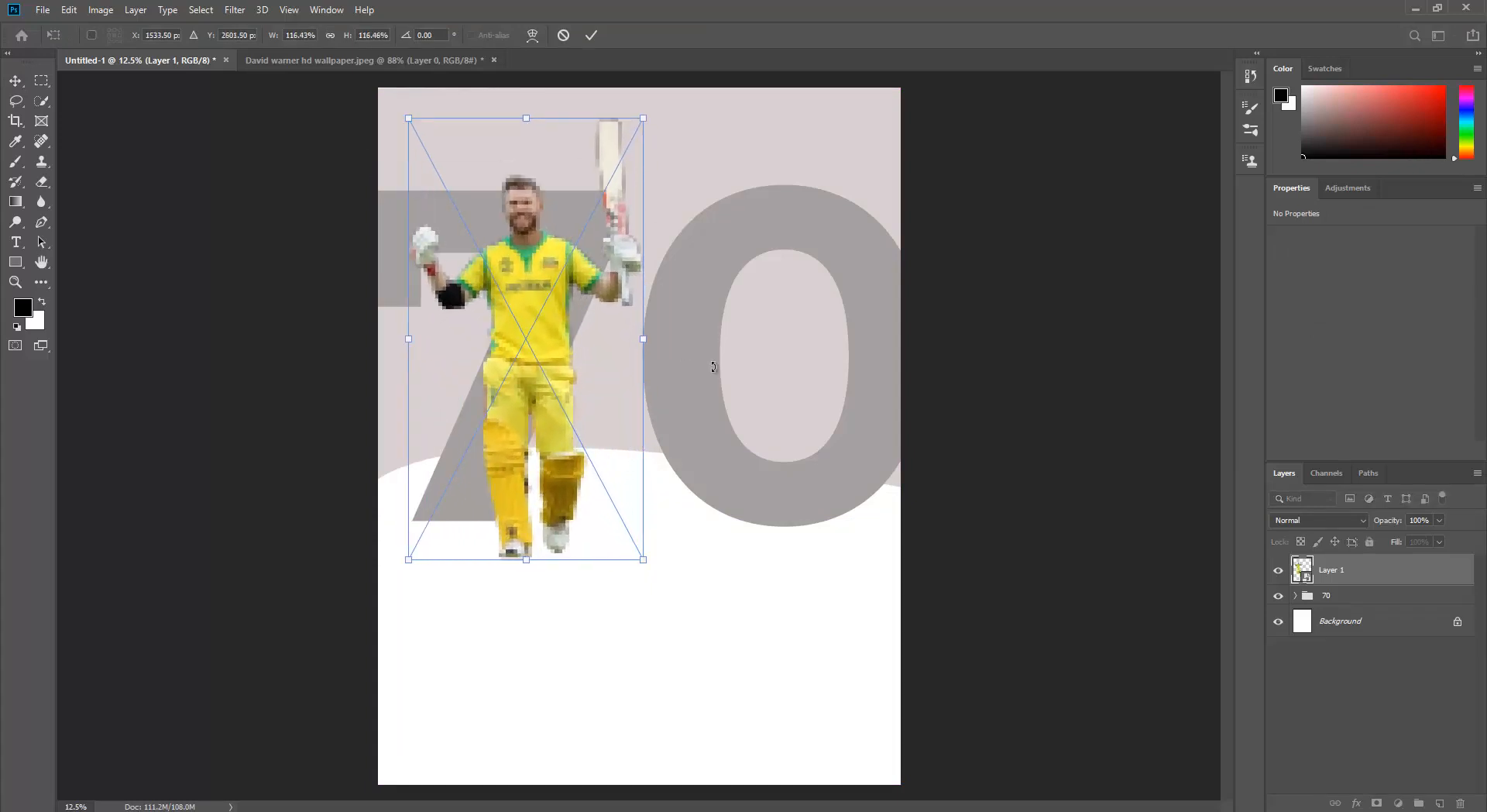
{"action": "left_click_drag", "start_coordinate": [552, 308], "coordinate": [659, 473]}
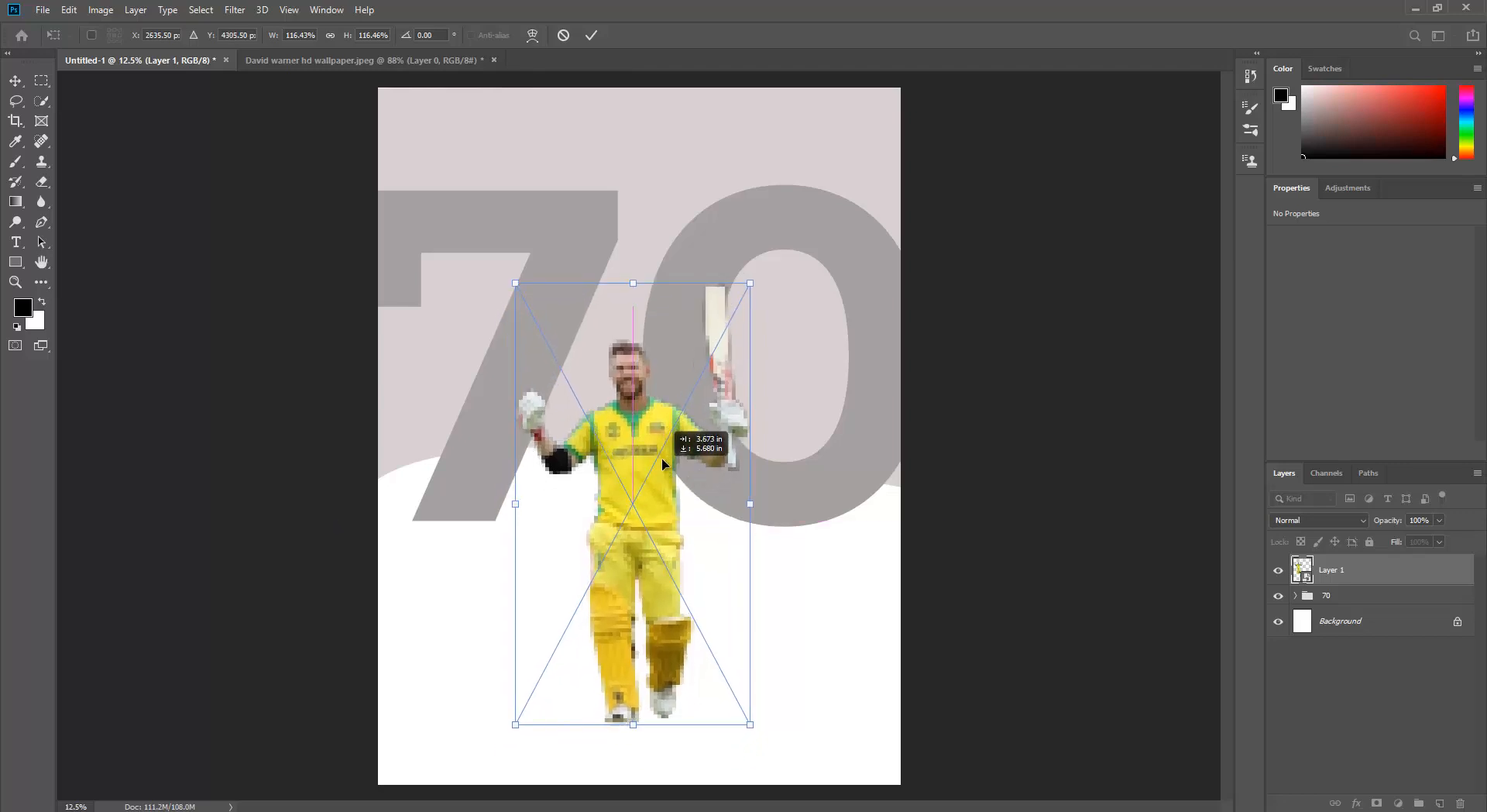
{"action": "left_click_drag", "start_coordinate": [515, 285], "coordinate": [493, 243]}
{"action": "left_click_drag", "start_coordinate": [602, 372], "coordinate": [613, 362]}
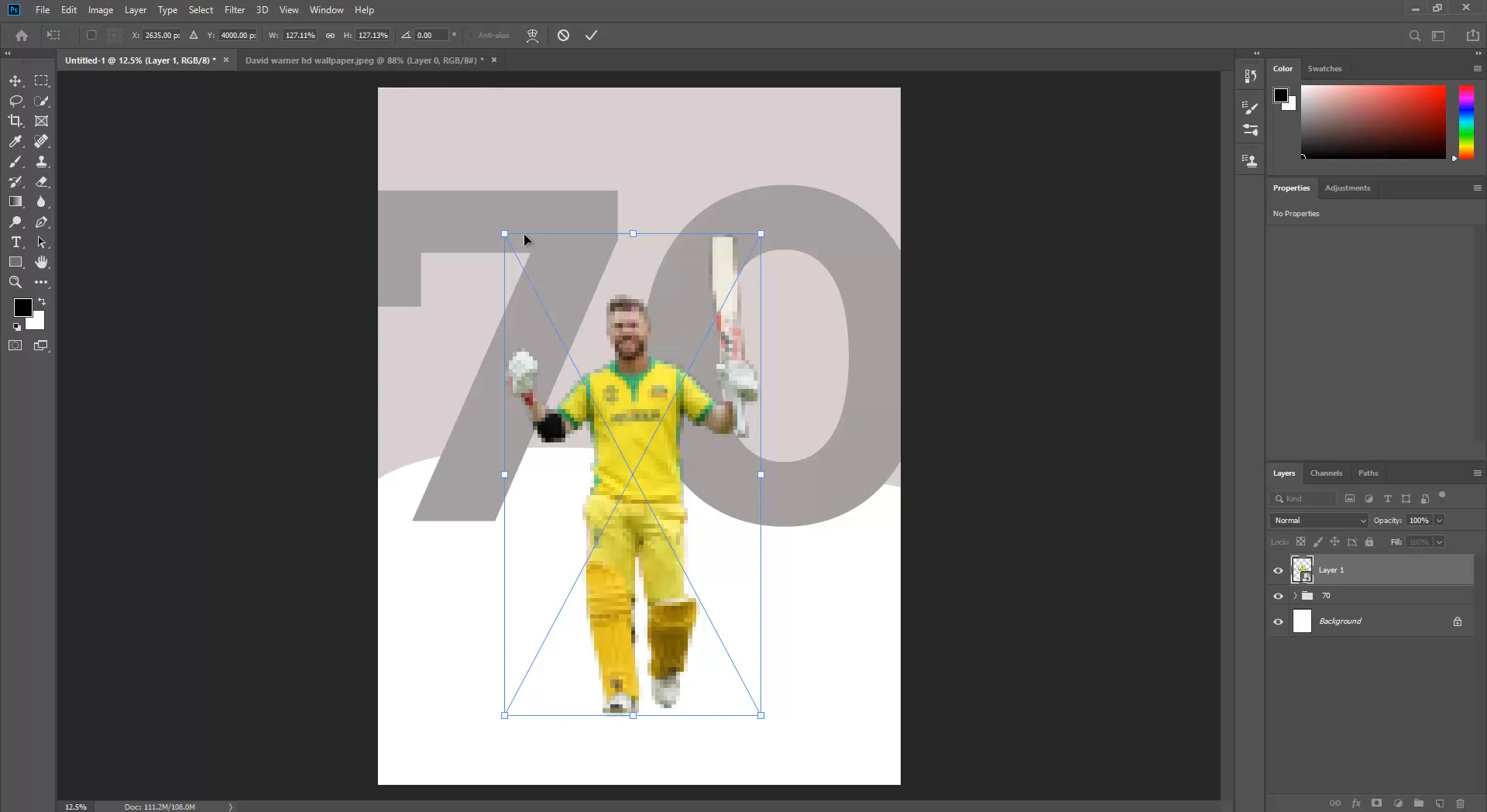
{"action": "left_click_drag", "start_coordinate": [501, 232], "coordinate": [495, 231]}
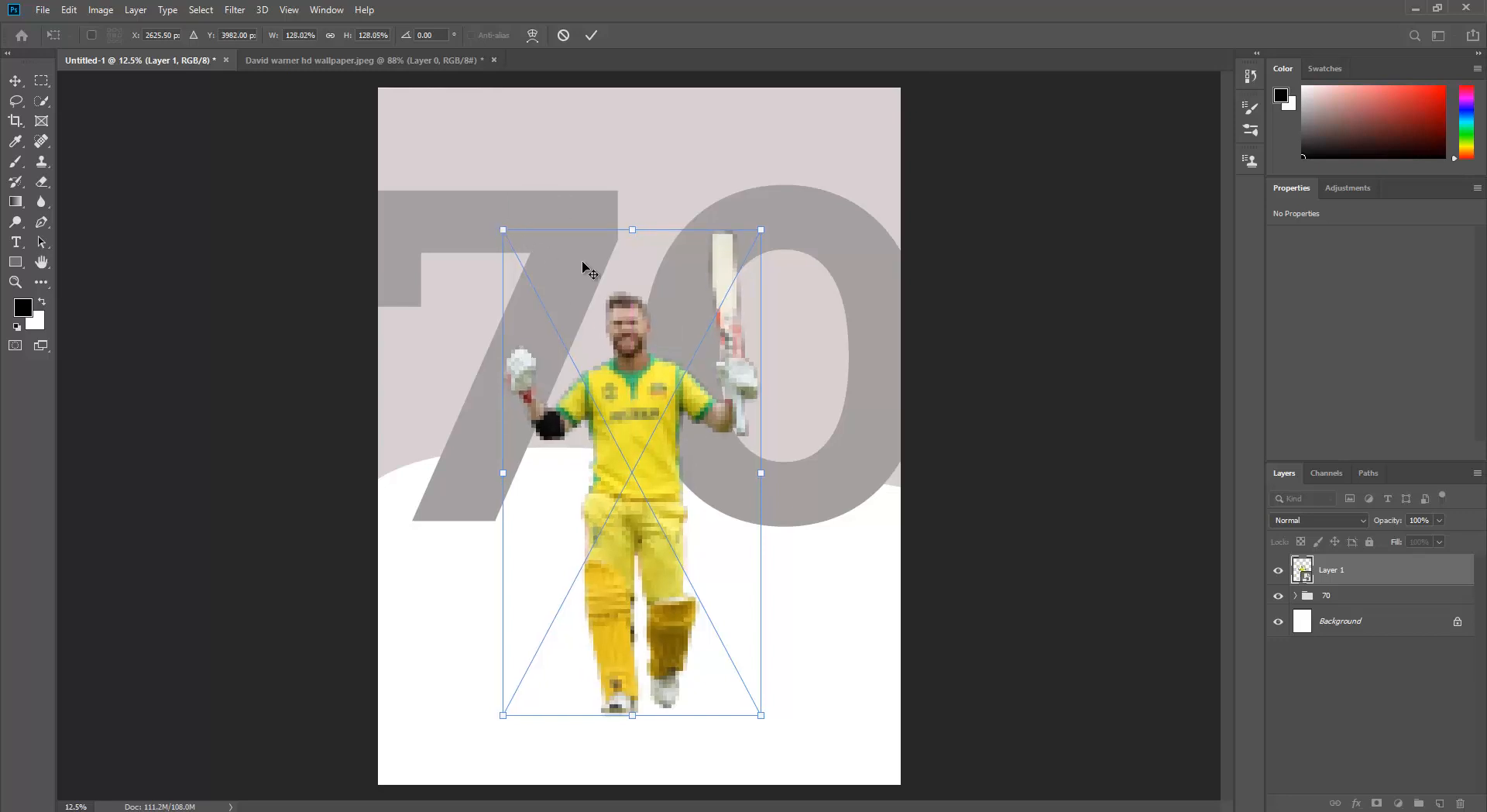
{"action": "key", "text": "Return"}
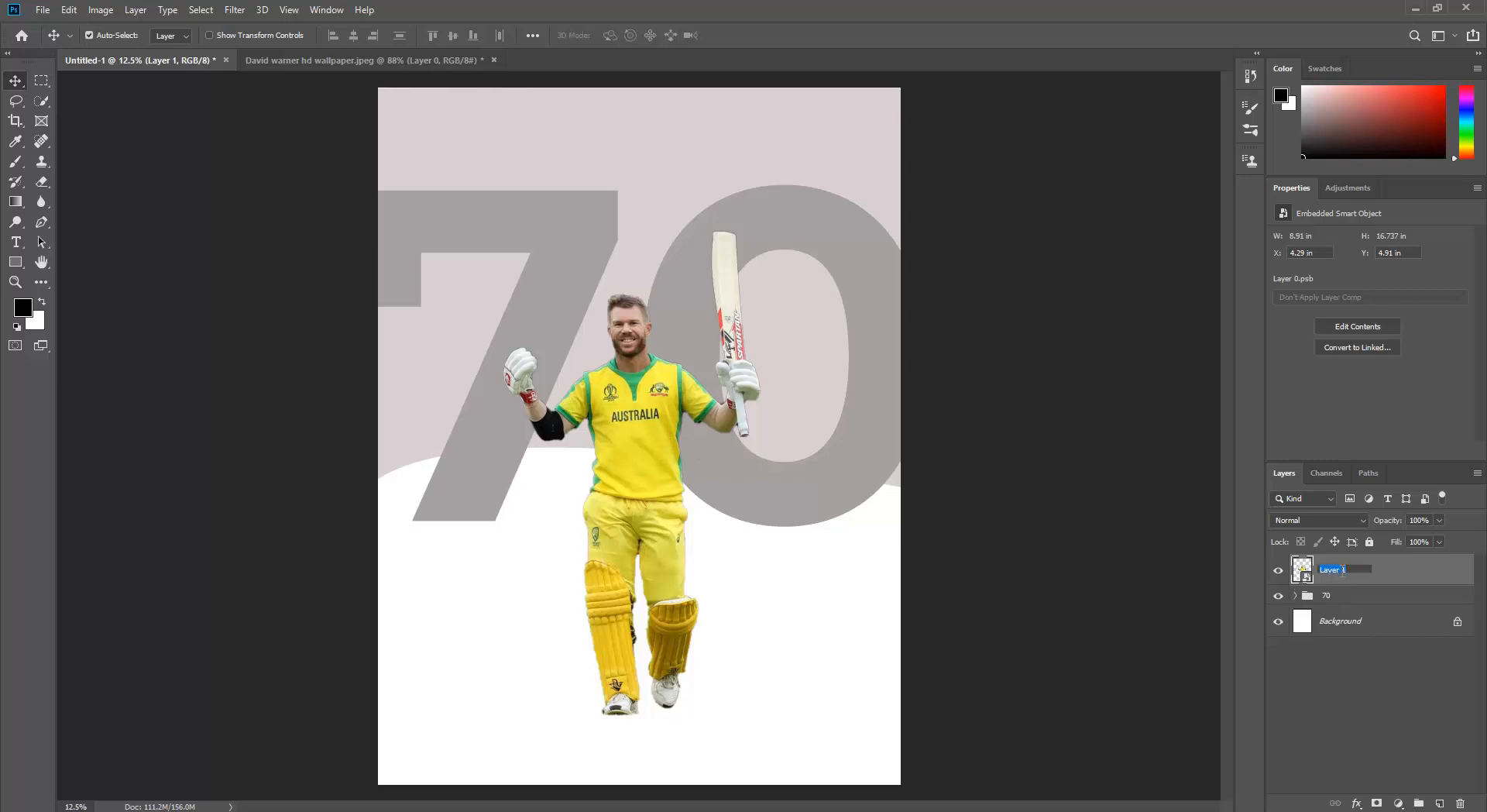
- Rename the cricketer's layer to "model"
{"action": "type", "text": "odel"}
{"action": "key", "text": "Return"}
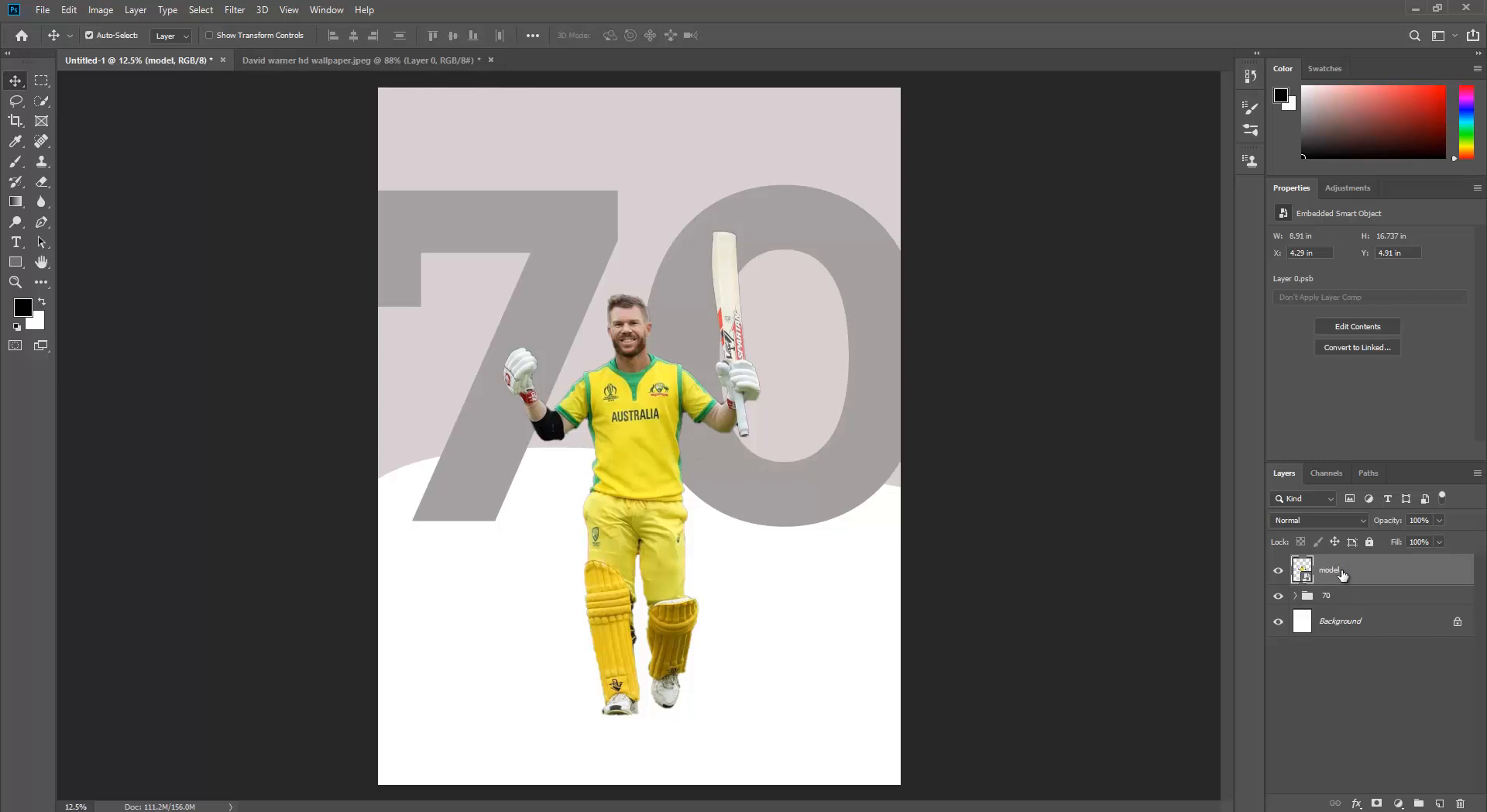
- Recolour the curved background shape in the 70 group to the jersey-like green 22a656
{"action": "left_click", "coordinate": [1296, 596]}
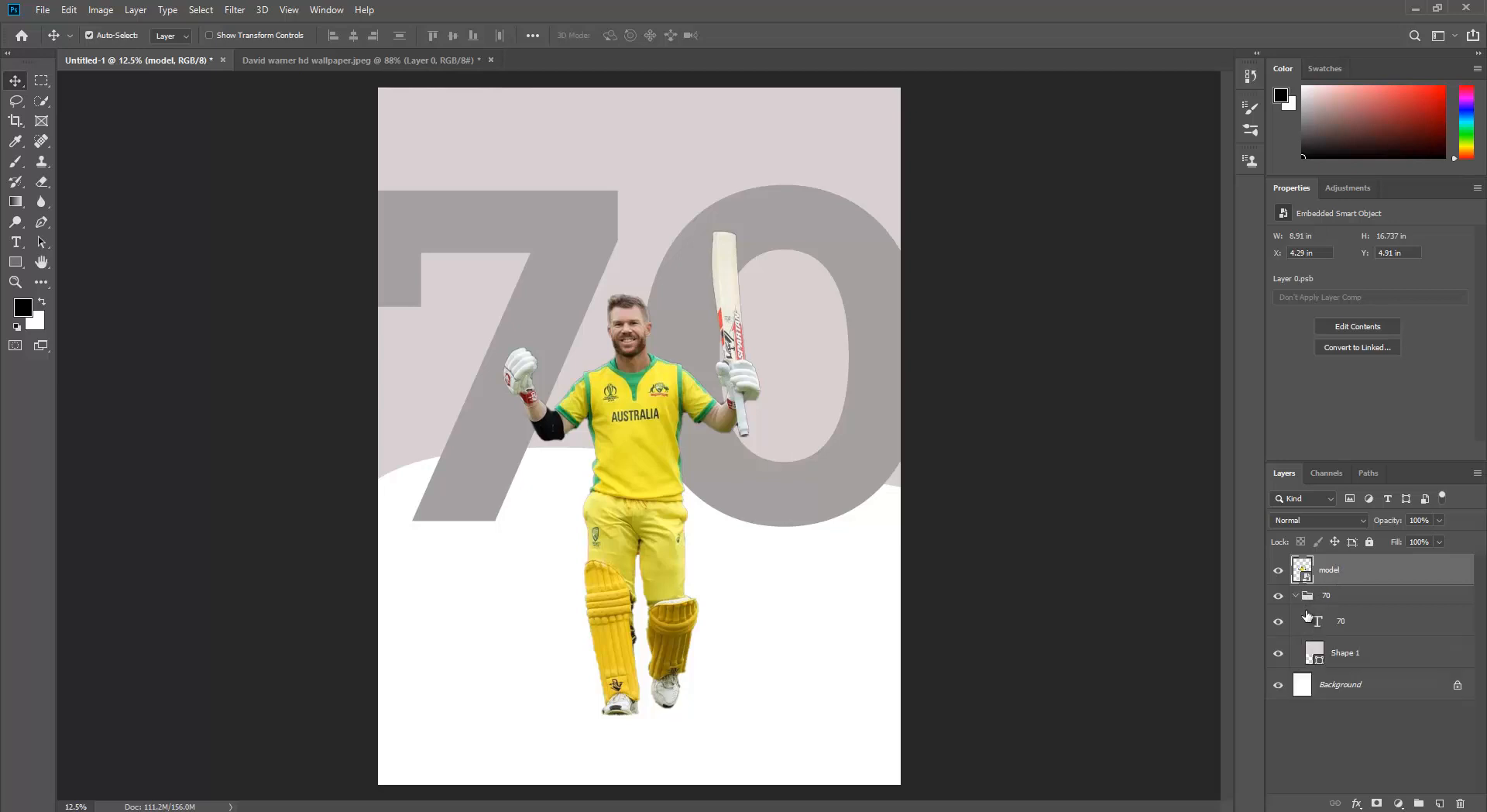
{"action": "double_click", "coordinate": [1320, 658]}
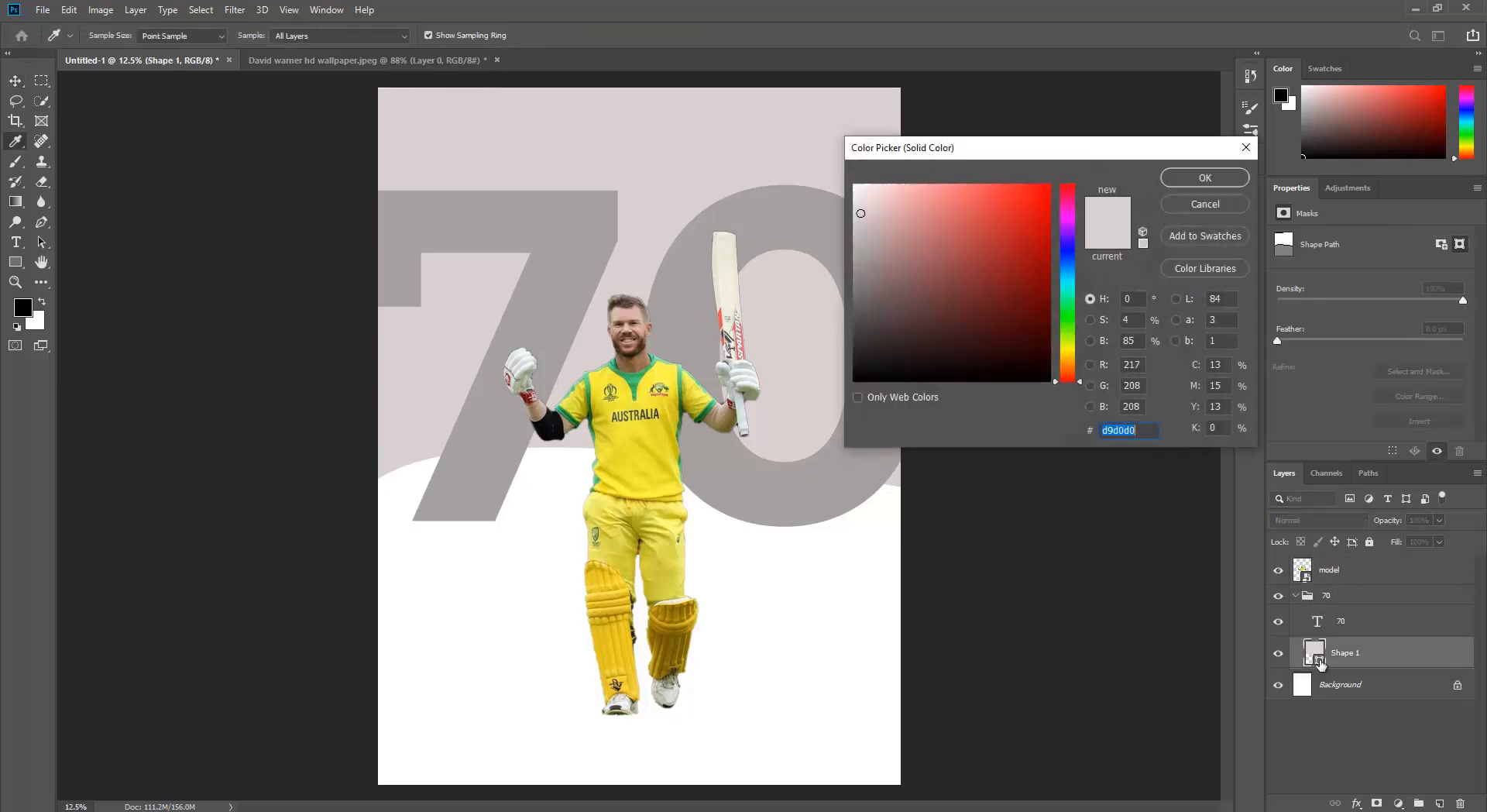
{"action": "left_click", "coordinate": [637, 375]}
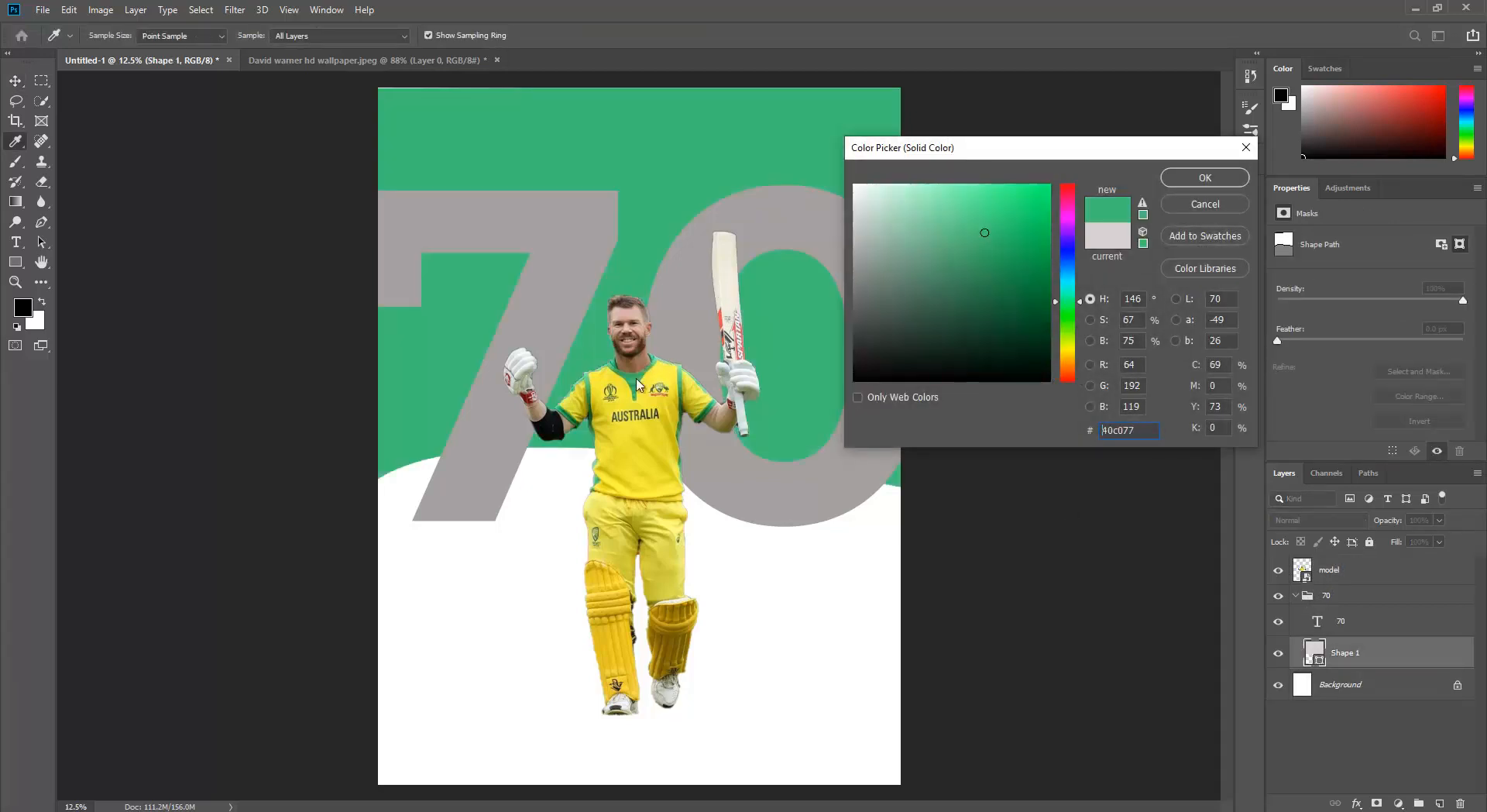
{"action": "left_click", "coordinate": [708, 421]}
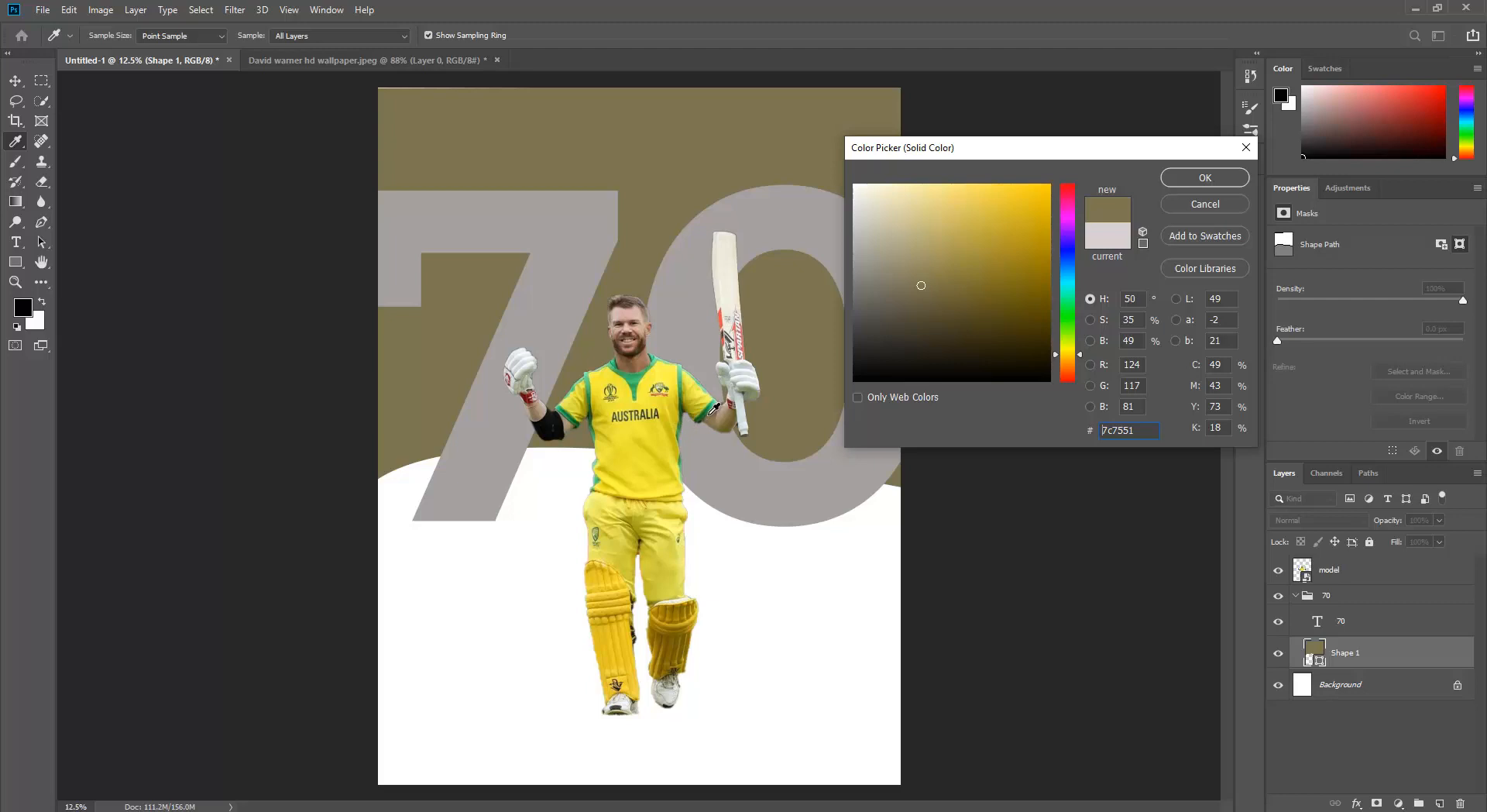
{"action": "left_click", "coordinate": [710, 407]}
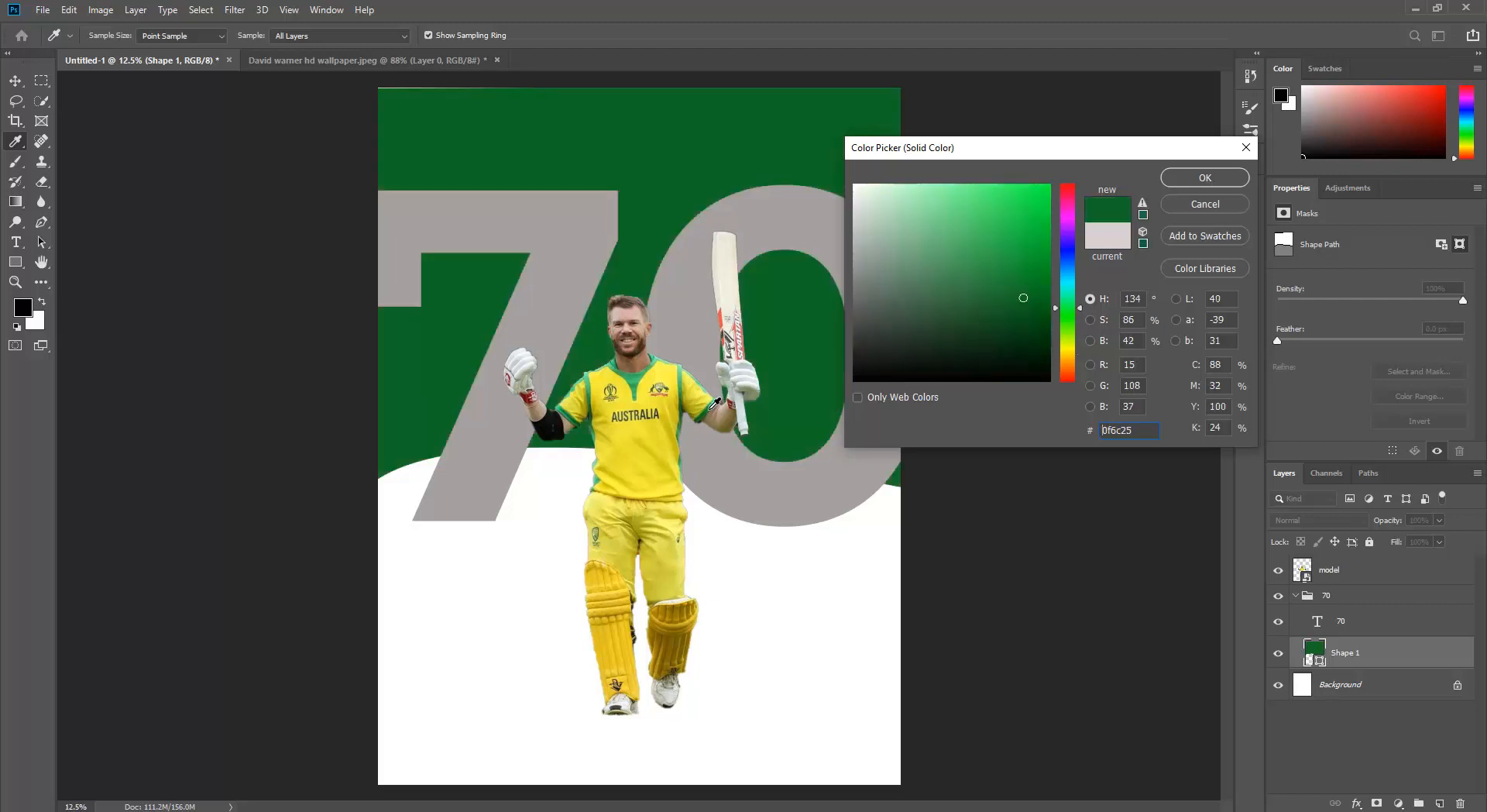
{"action": "type", "text": "22a656"}
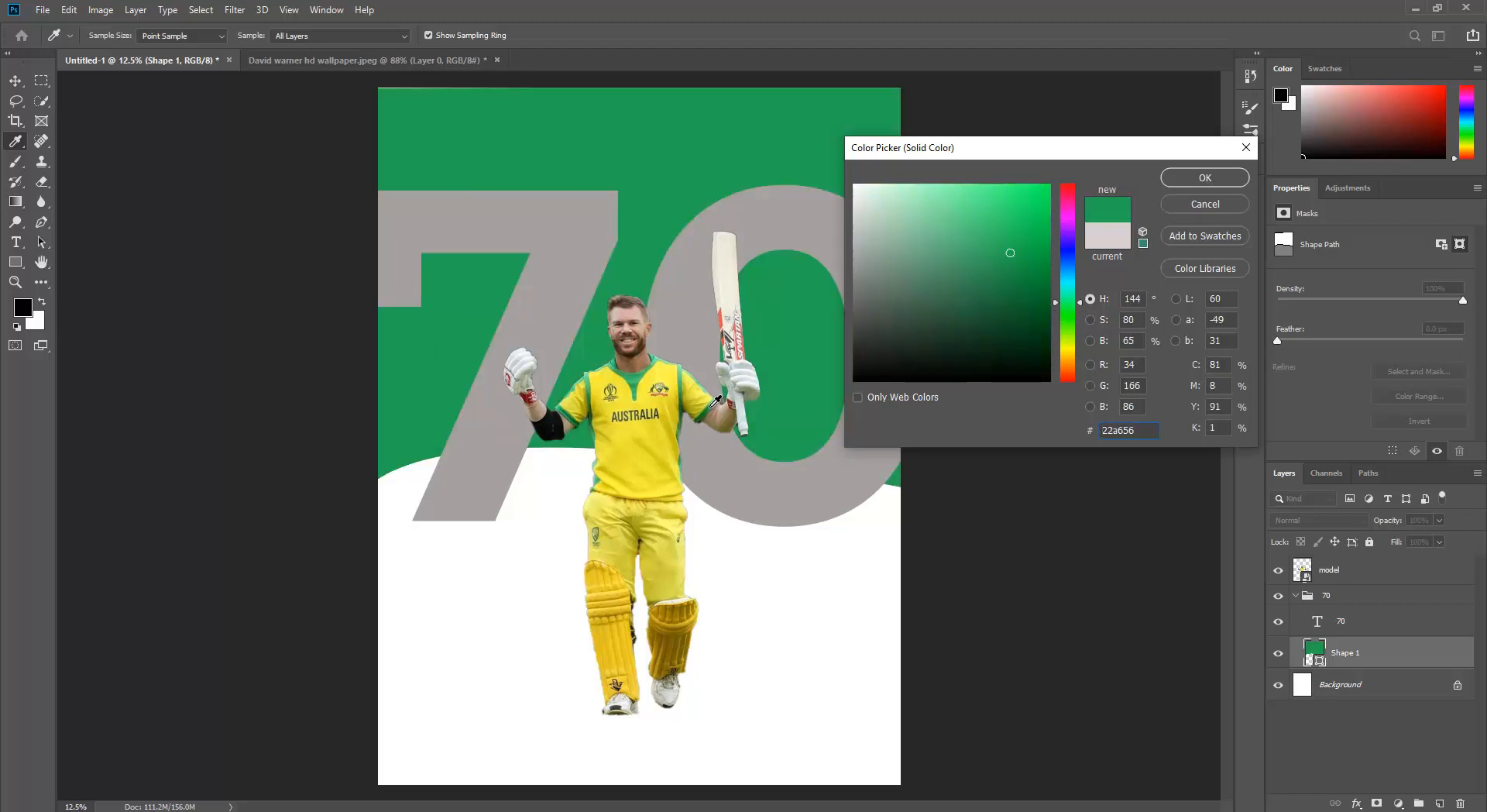
{"action": "left_click", "coordinate": [1219, 179]}
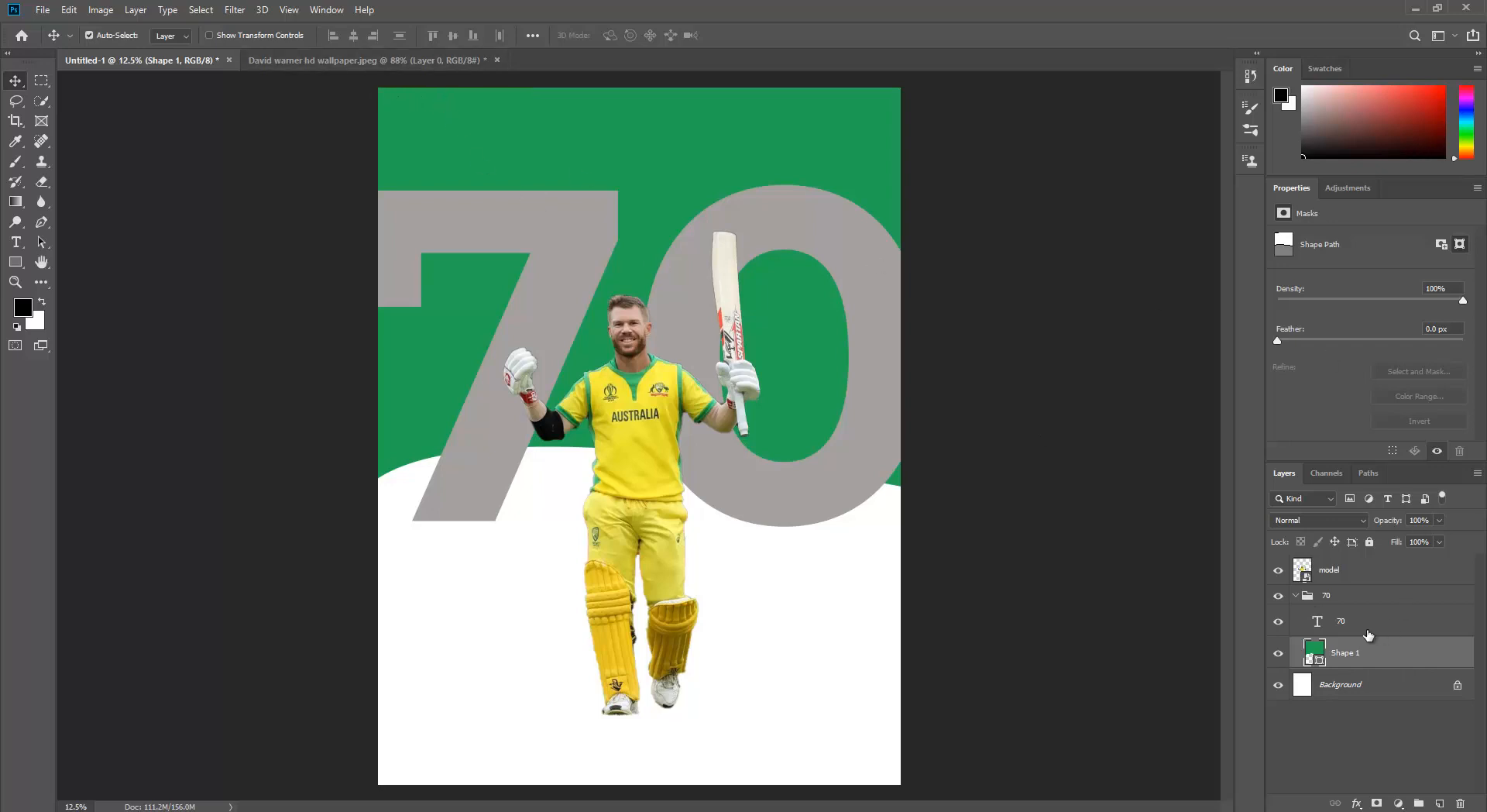
- Change the colour of the large 70 text to white, ffffff
{"action": "double_click", "coordinate": [1317, 622]}
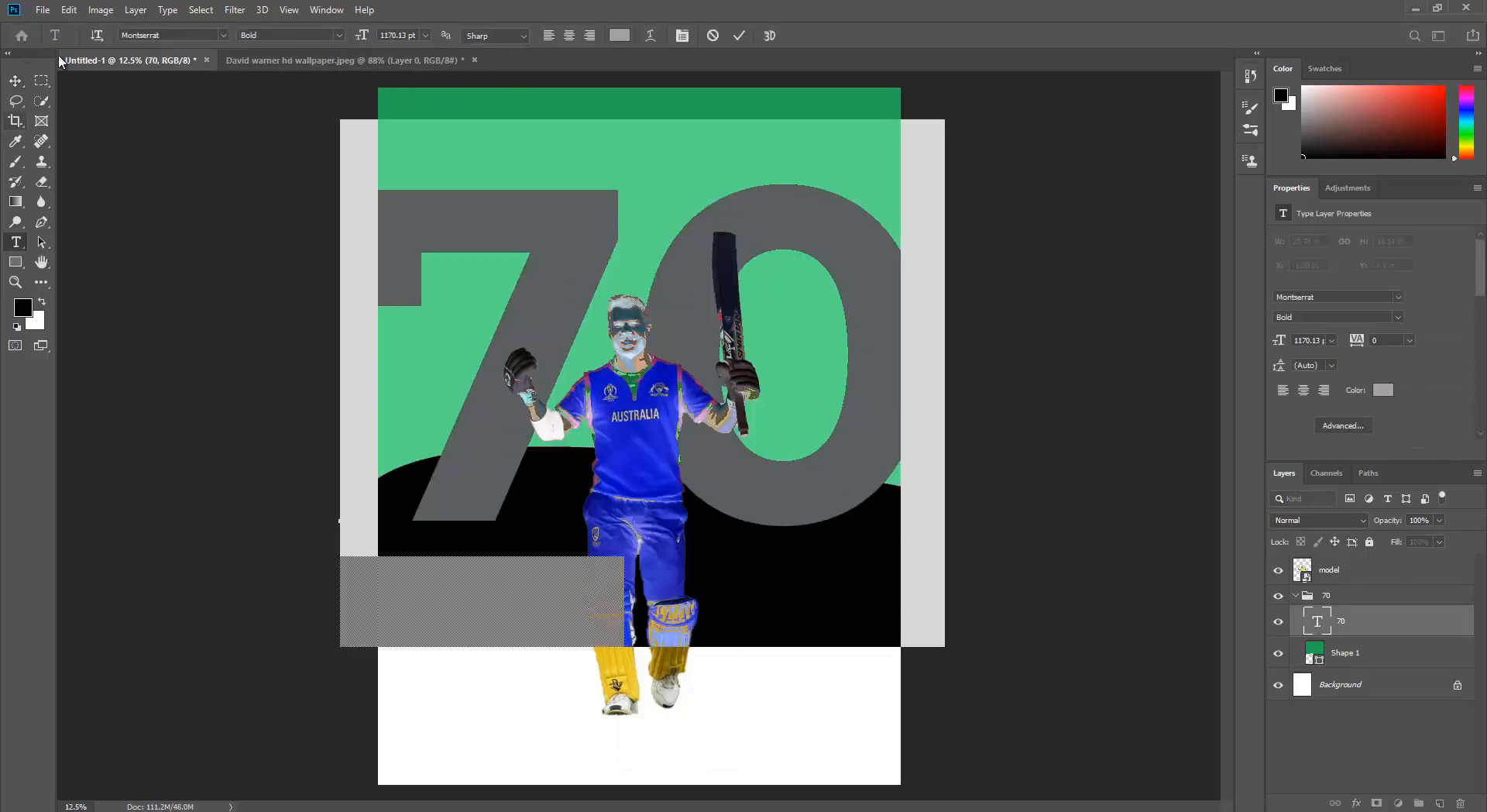
{"action": "left_click", "coordinate": [619, 35]}
{"action": "type", "text": "ffffff"}
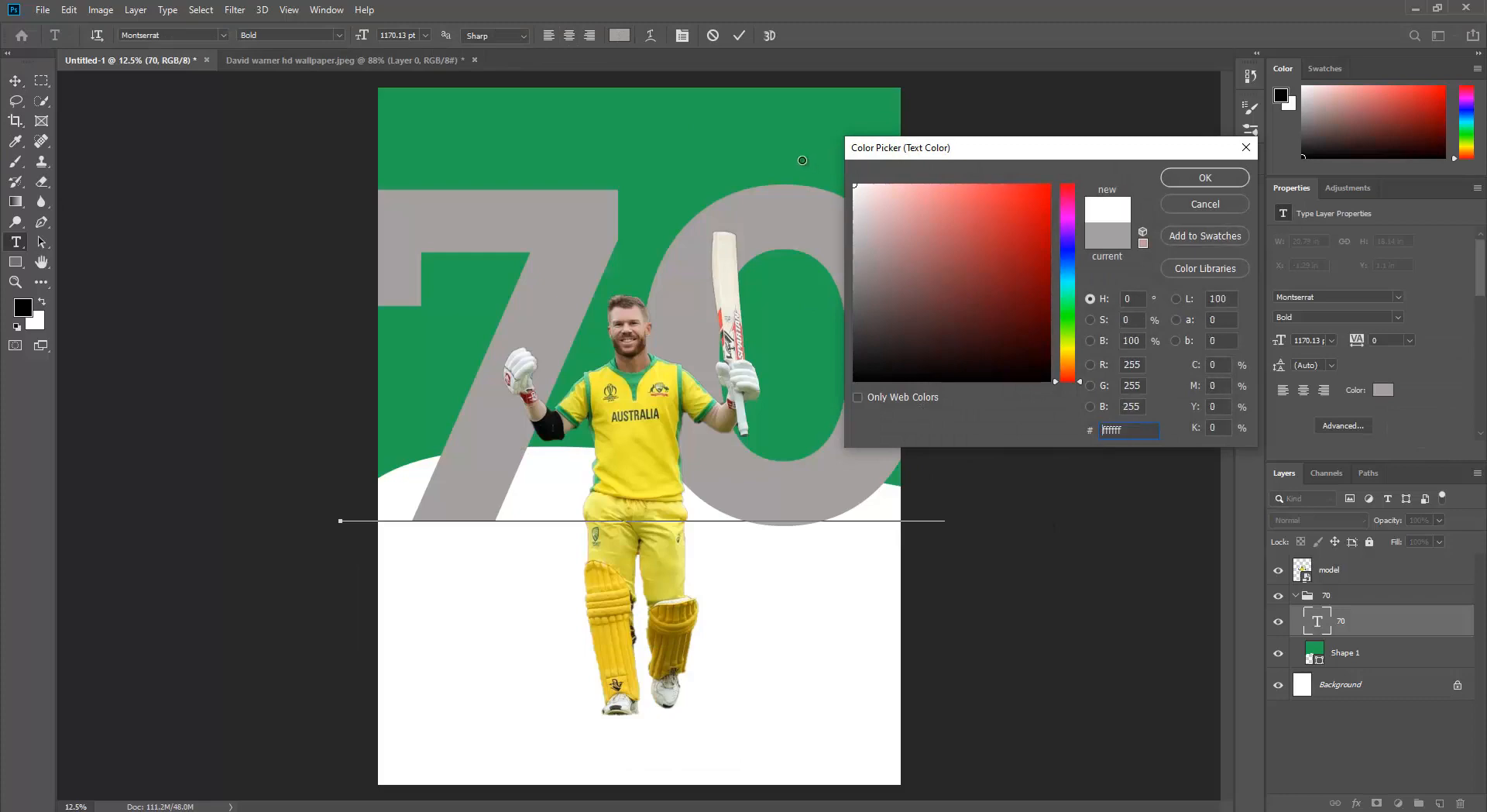
{"action": "left_click", "coordinate": [1198, 178]}
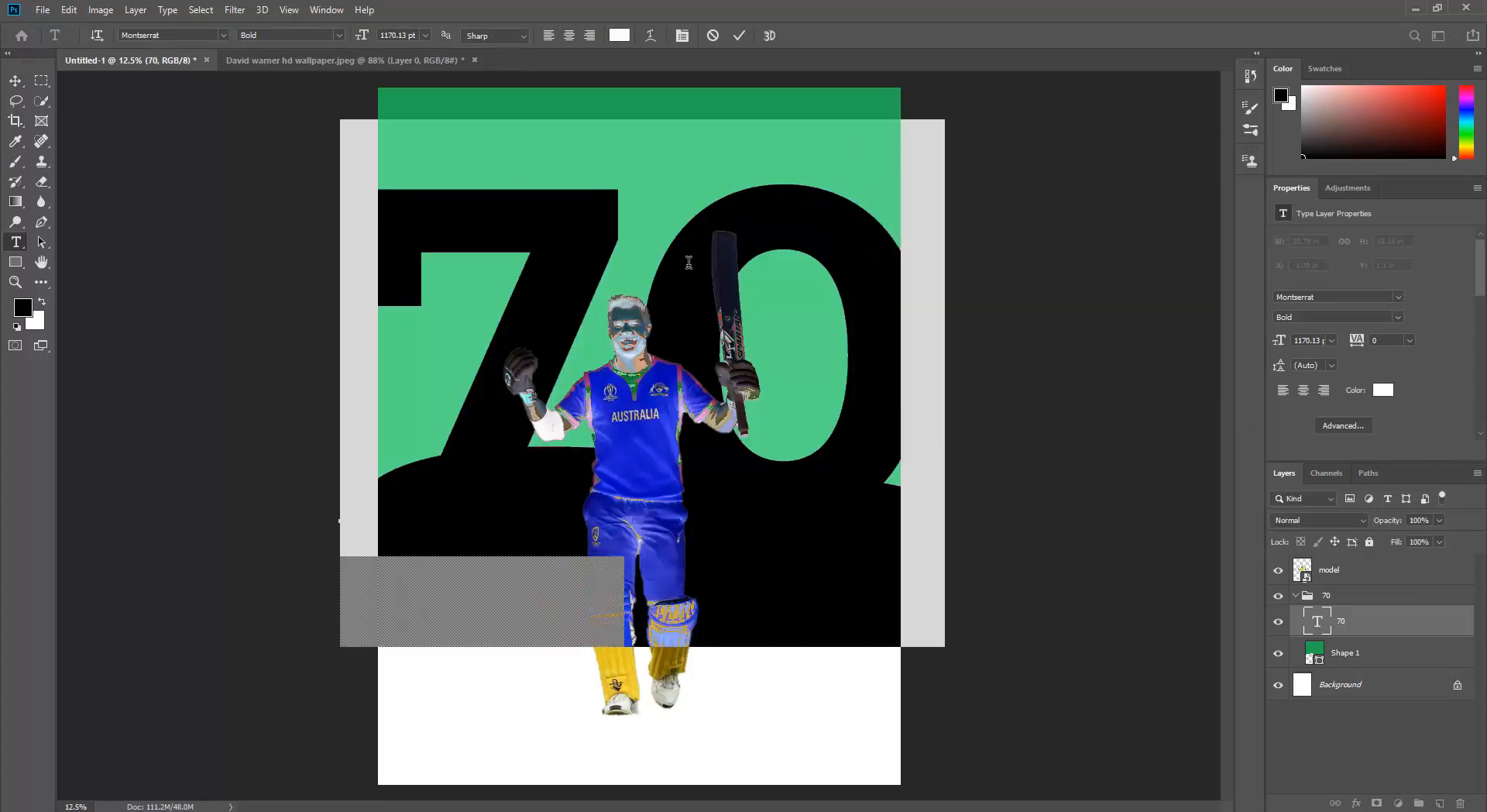
{"action": "left_click", "coordinate": [16, 81]}
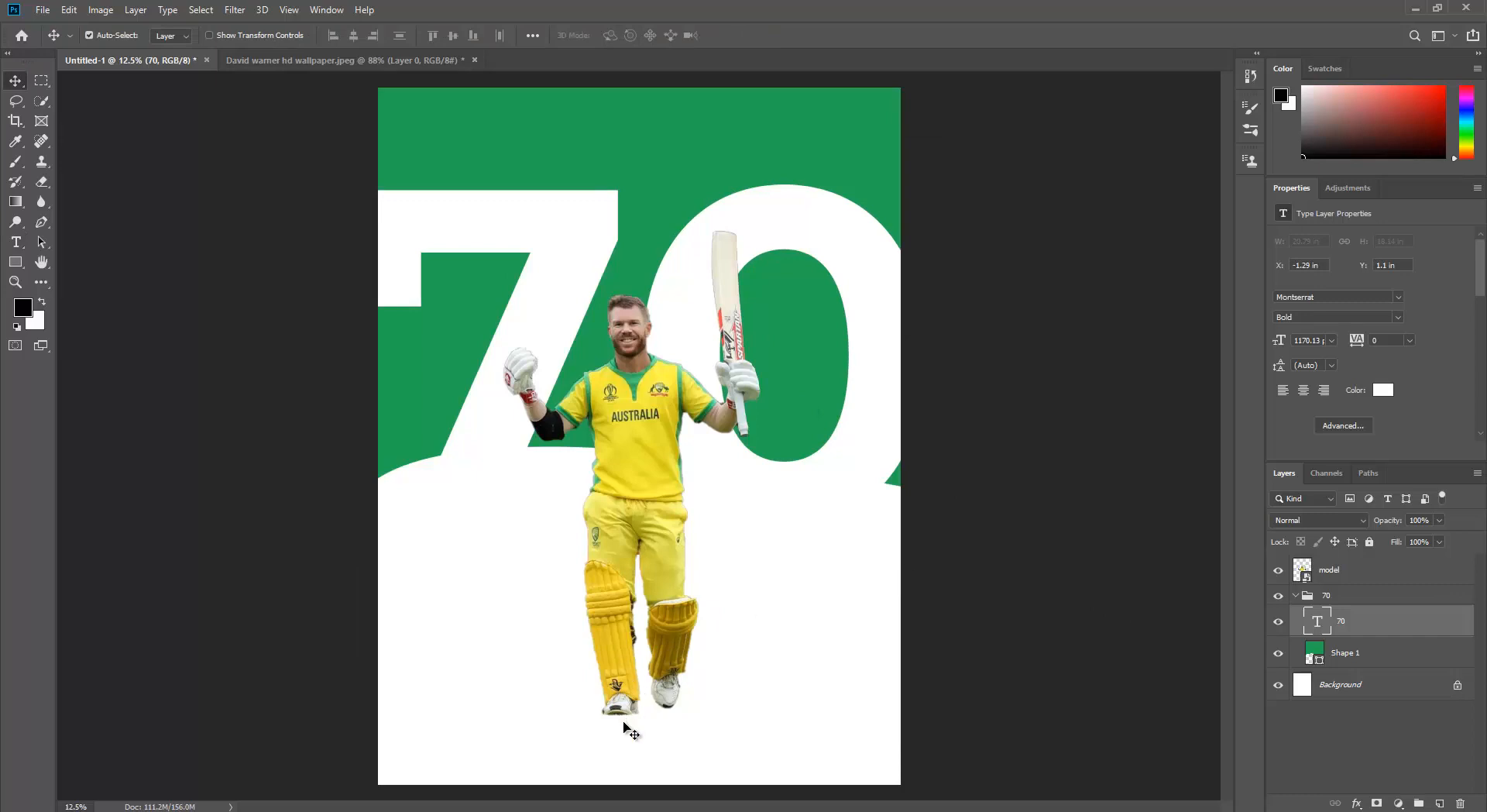
- Set up the Brush tool with a flattened Soft Round tip at 900 px and 0% hardness
{"action": "left_click", "coordinate": [17, 163]}
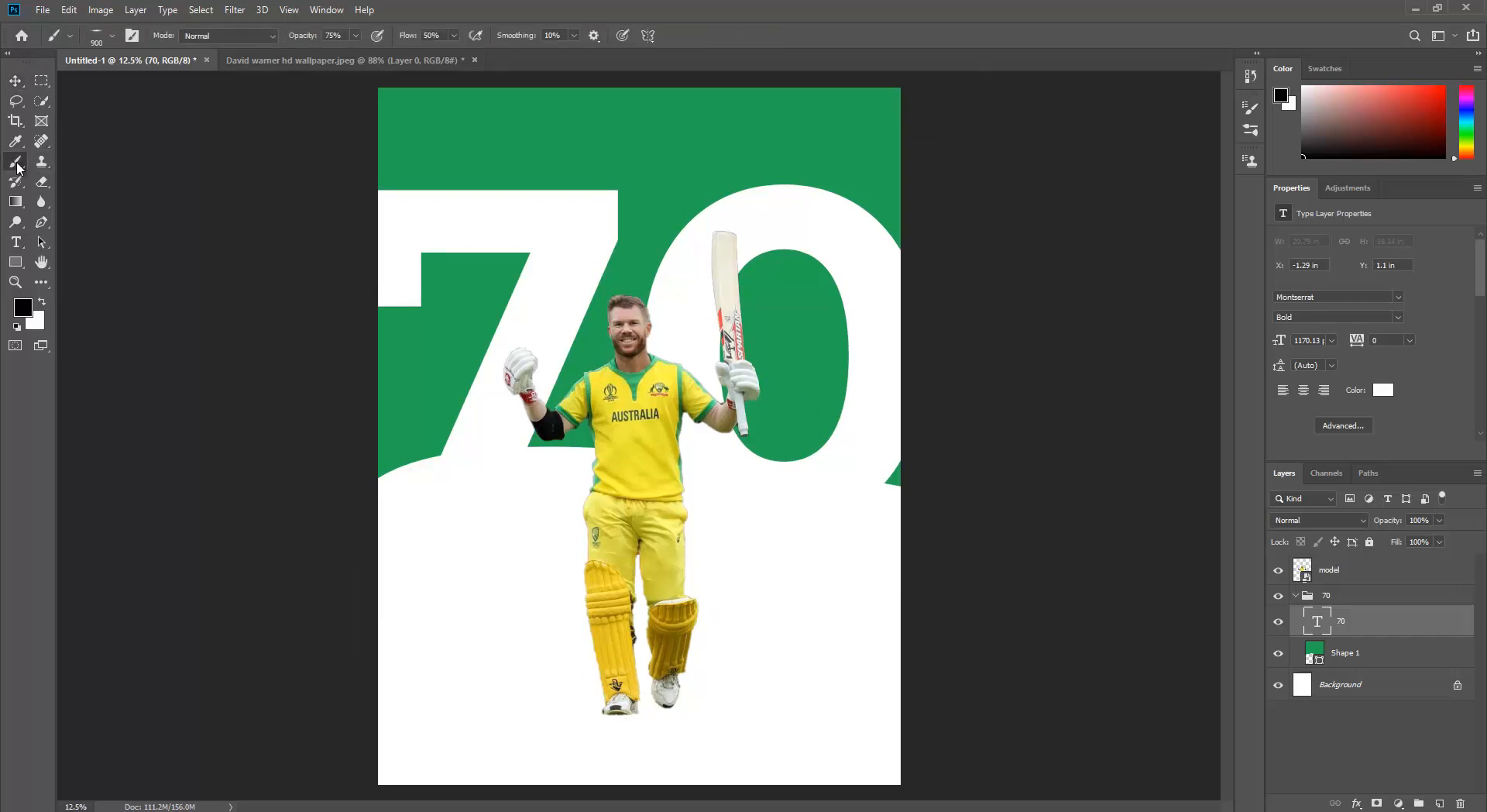
{"action": "right_click", "coordinate": [17, 165]}
{"action": "left_click", "coordinate": [93, 165]}
{"action": "left_click", "coordinate": [112, 36]}
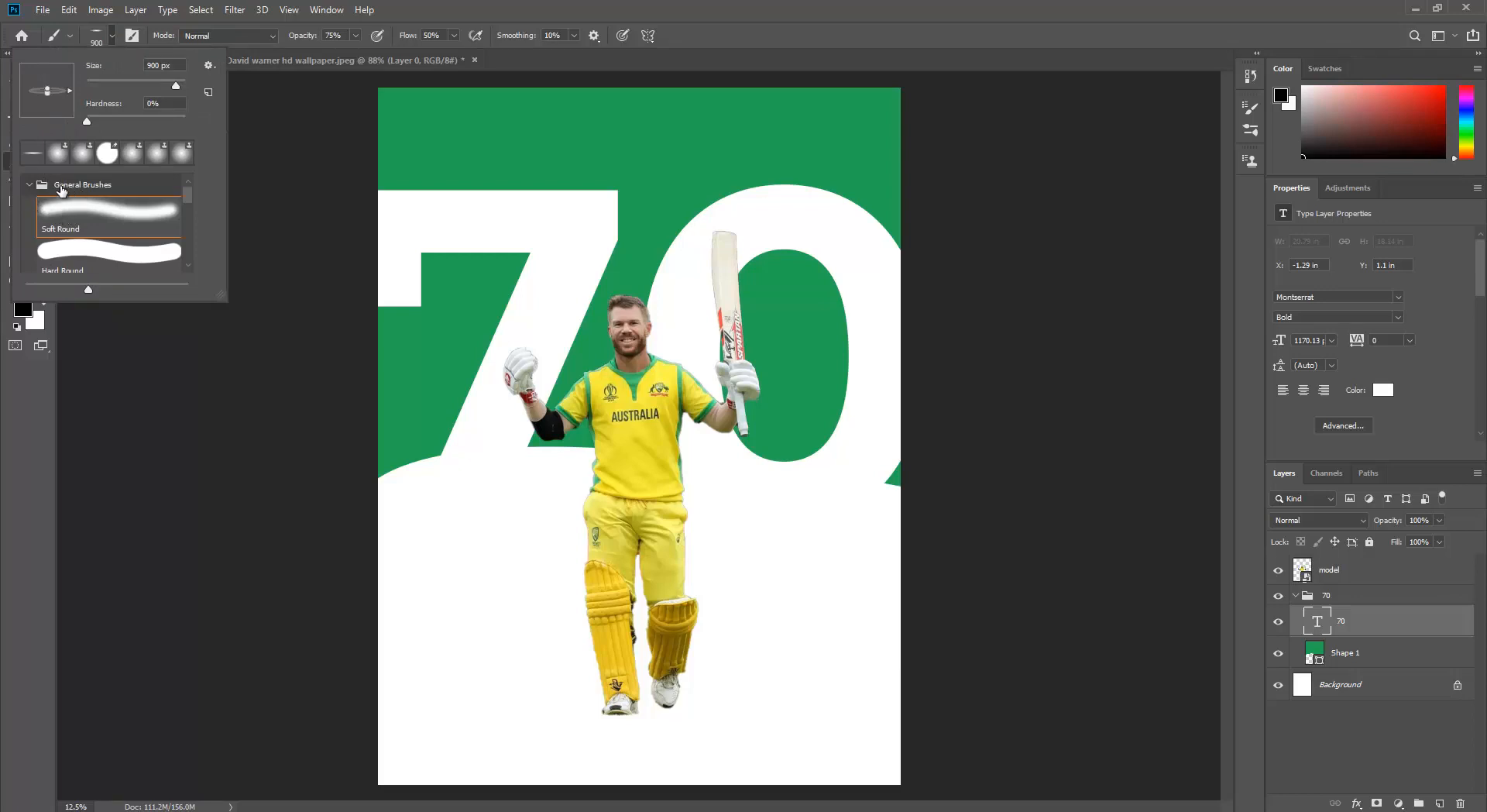
{"action": "left_click", "coordinate": [101, 223]}
{"action": "left_click_drag", "start_coordinate": [48, 109], "coordinate": [50, 94]}
{"action": "left_click", "coordinate": [679, 7]}
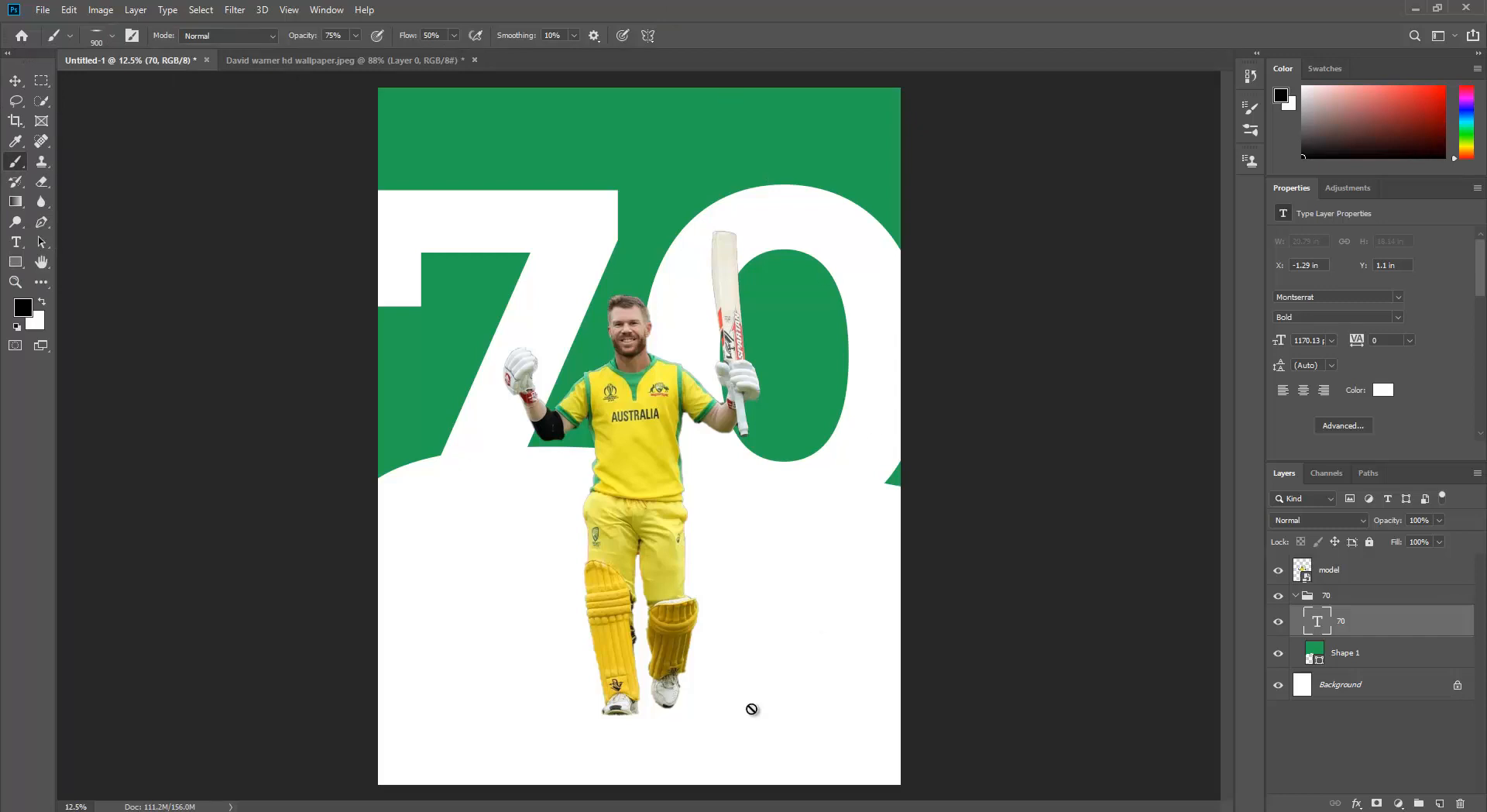
- Collapse the 70 group and add a new empty layer directly above the Background layer
{"action": "scroll", "coordinate": [624, 728], "scroll_direction": "up", "scroll_amount": 5}
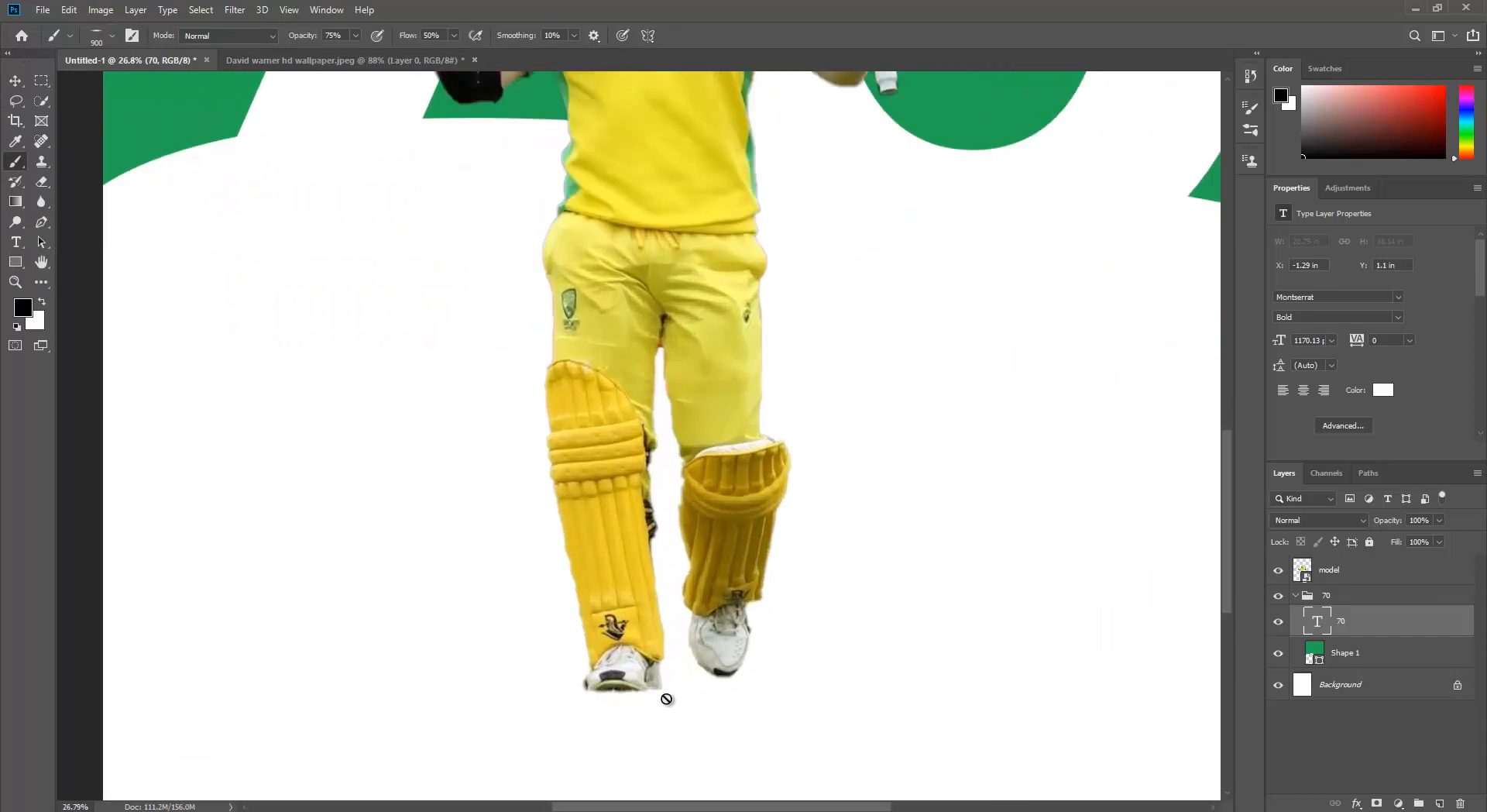
{"action": "scroll", "coordinate": [666, 699], "scroll_direction": "down", "scroll_amount": 1}
{"action": "scroll", "coordinate": [624, 693], "scroll_direction": "down", "scroll_amount": 1}
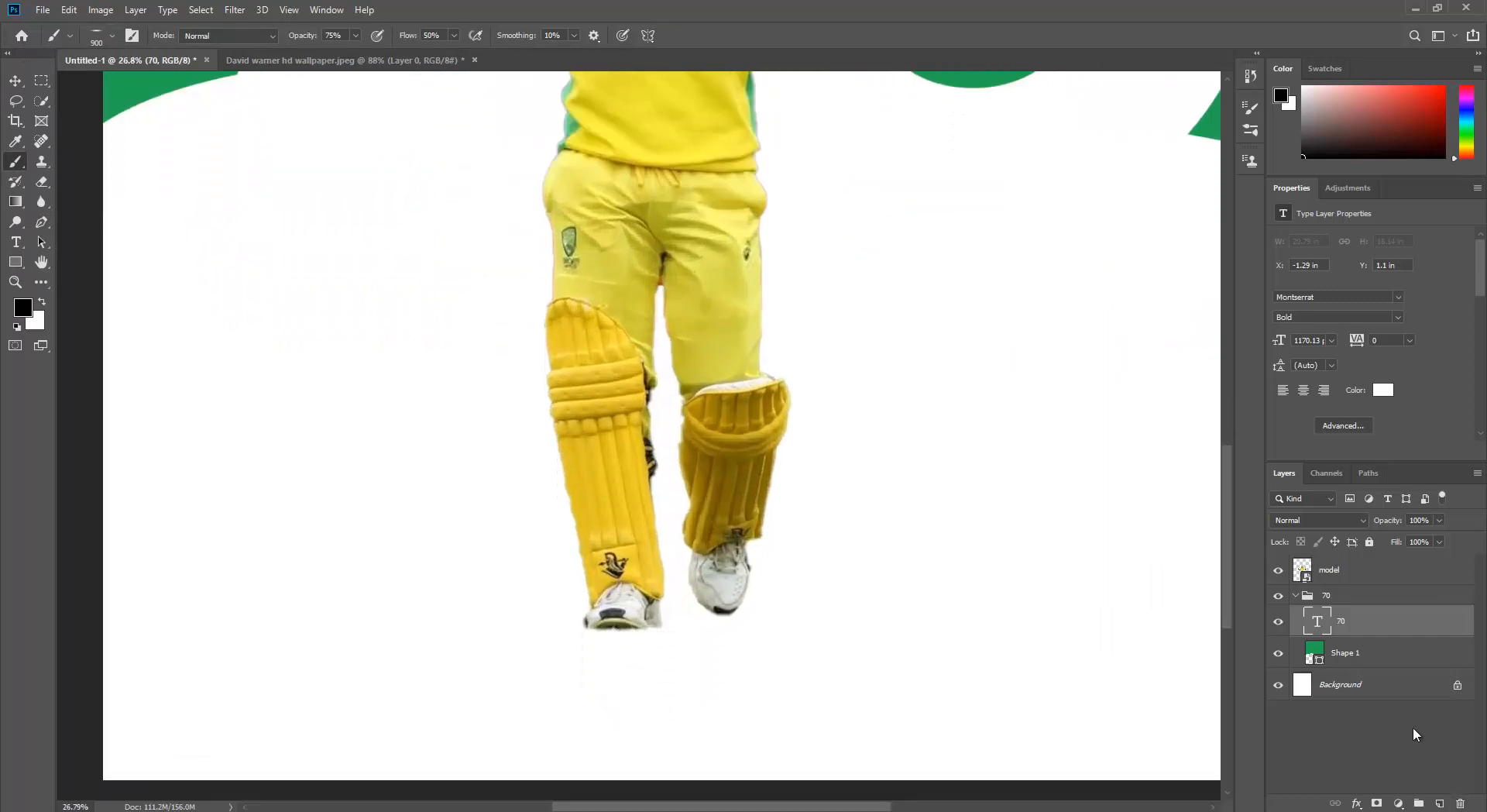
{"action": "left_click", "coordinate": [1388, 728]}
{"action": "left_click", "coordinate": [1395, 691]}
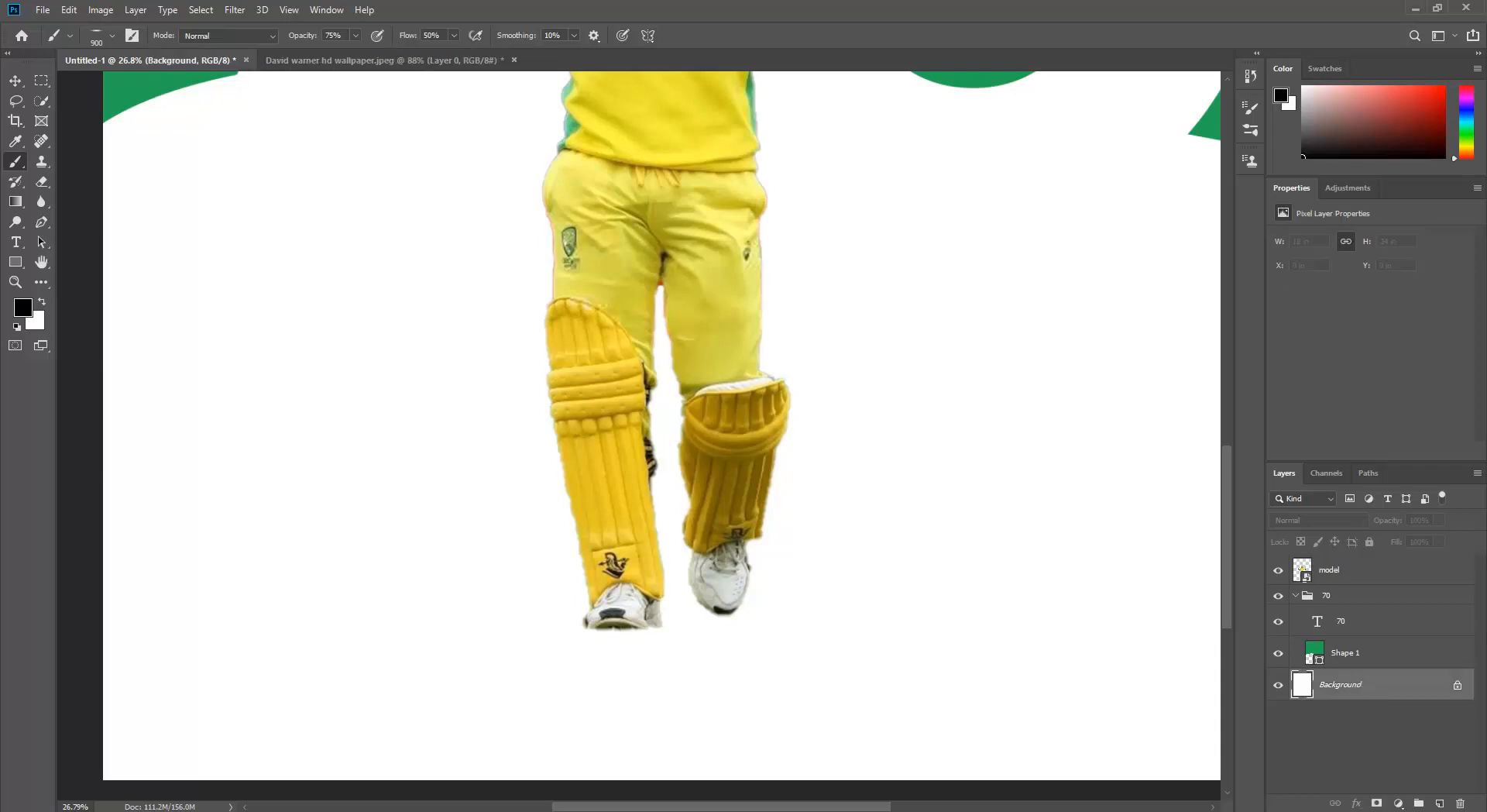
{"action": "left_click", "coordinate": [1294, 596]}
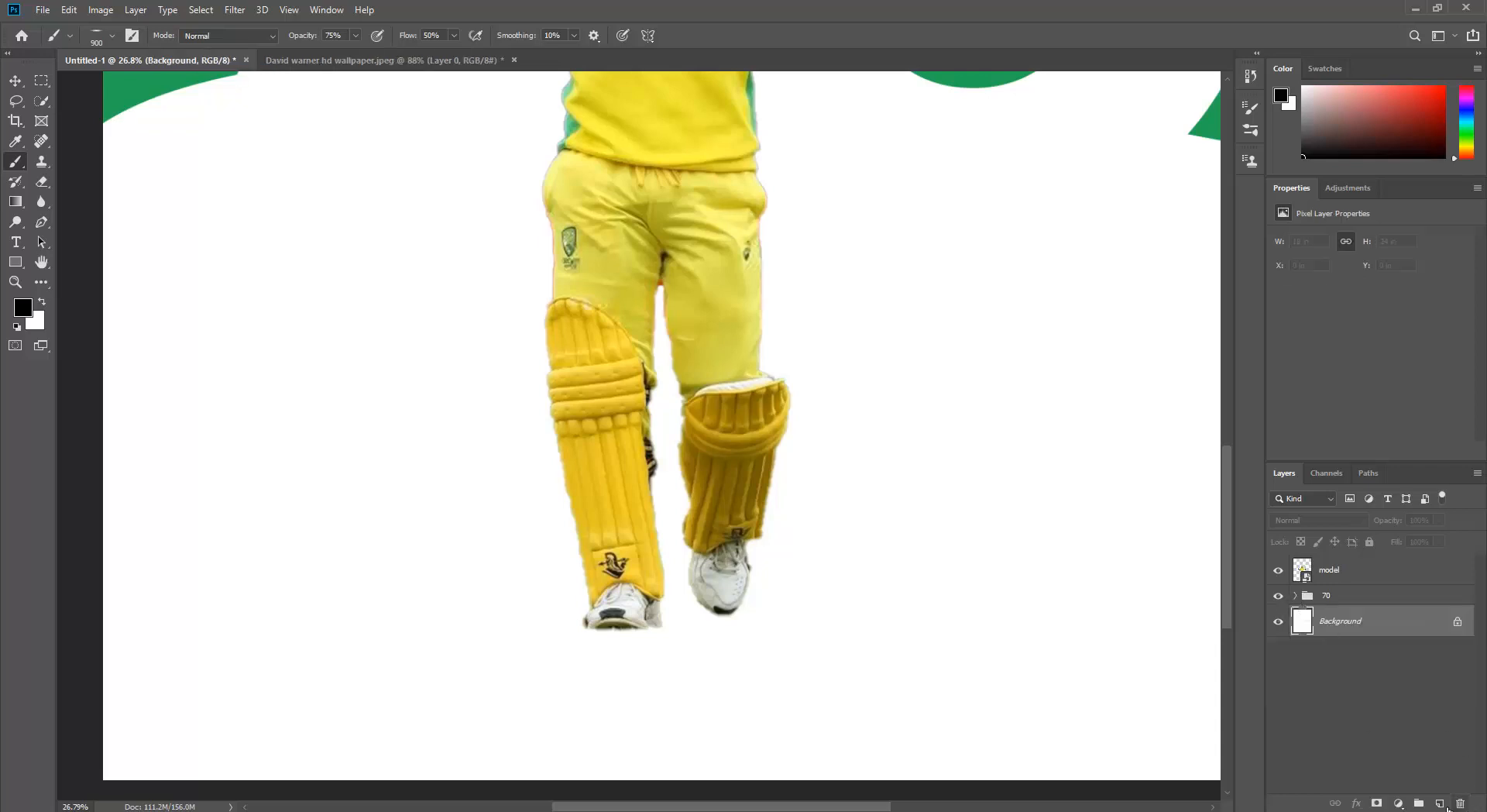
{"action": "left_click", "coordinate": [1440, 803]}
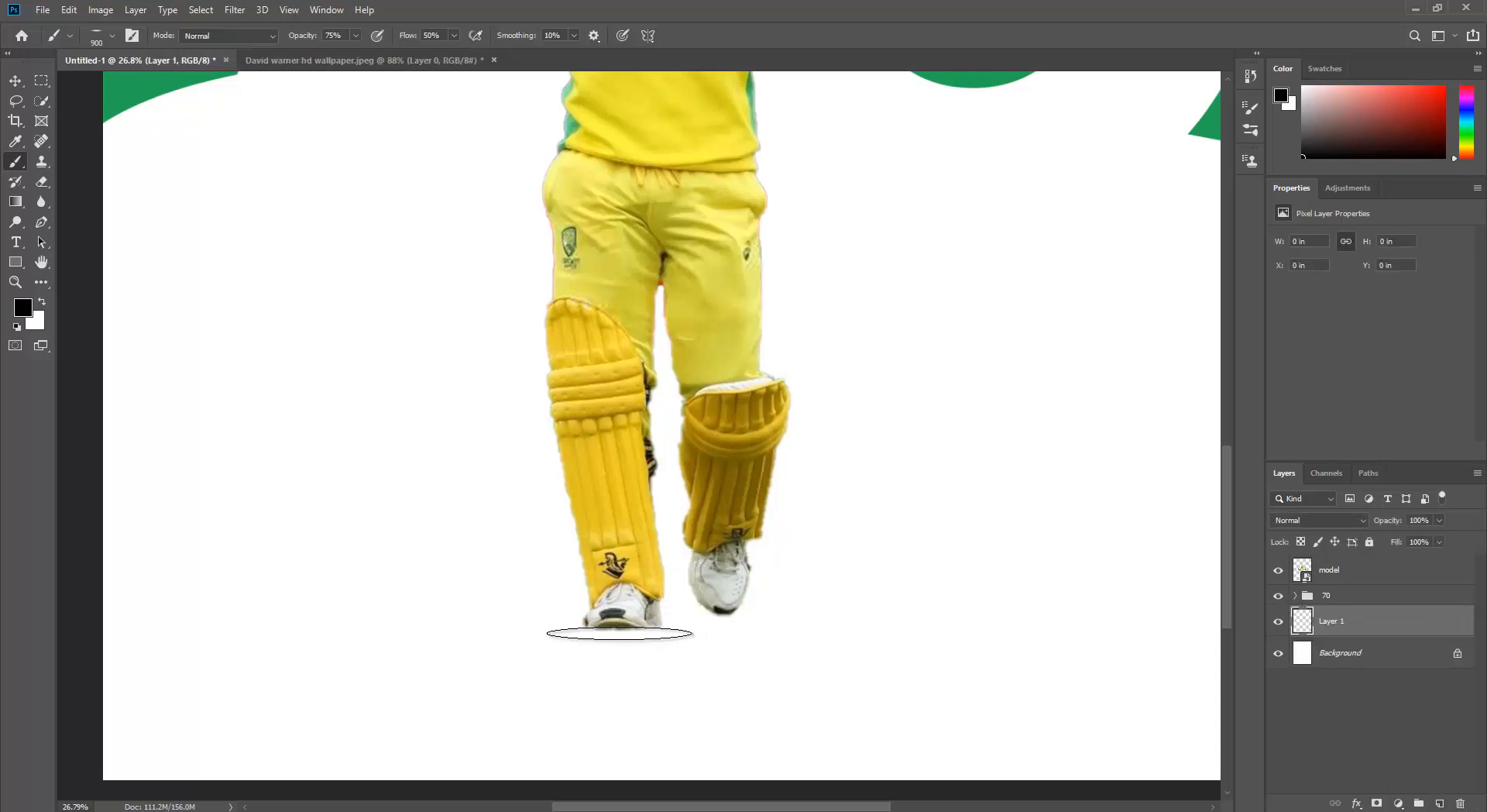
- Paint soft black ground shadows beneath both of the cricketer's shoes on Layer 1, and undo the last stroke under the raised shoe
{"action": "mouse_move", "coordinate": [620, 633]}
{"action": "left_mouse_down"}
{"action": "mouse_move", "coordinate": [644, 660]}
{"action": "mouse_move", "coordinate": [728, 658]}
{"action": "mouse_move", "coordinate": [625, 635]}
{"action": "mouse_move", "coordinate": [664, 691]}
{"action": "mouse_move", "coordinate": [611, 653]}
{"action": "mouse_move", "coordinate": [650, 642]}
{"action": "mouse_move", "coordinate": [766, 664]}
{"action": "mouse_move", "coordinate": [758, 629]}
{"action": "left_mouse_up"}
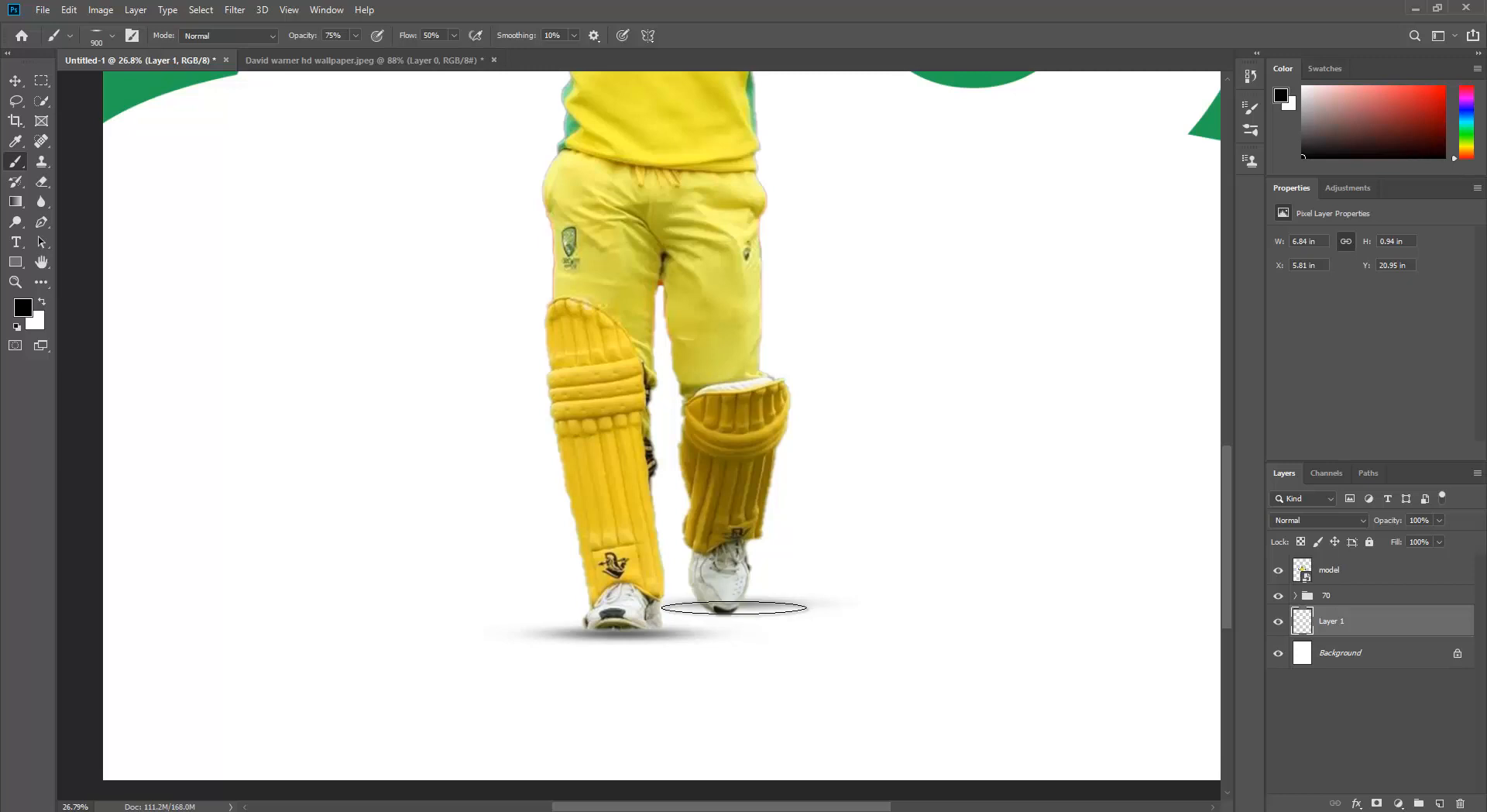
{"action": "left_click", "coordinate": [739, 605]}
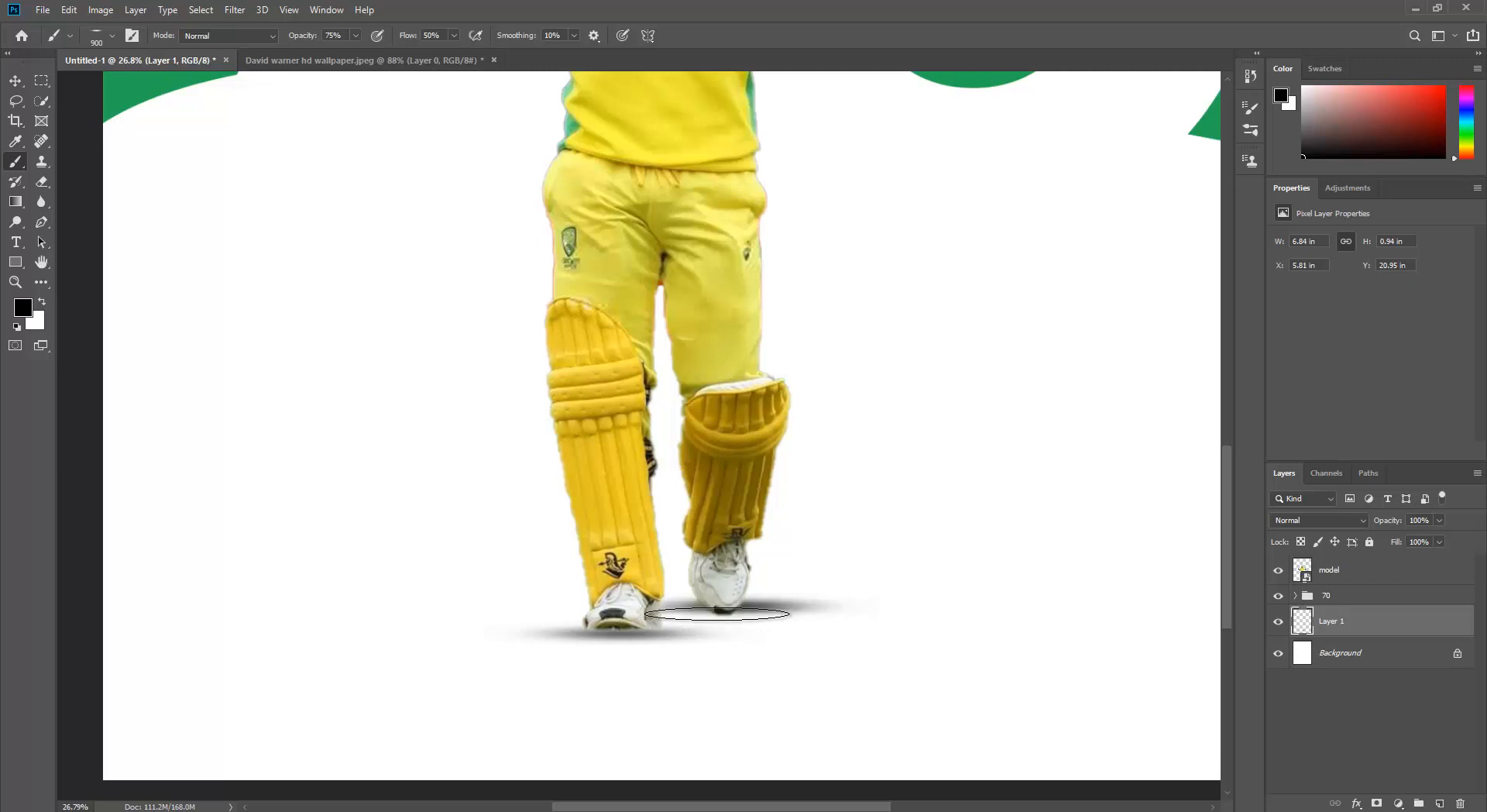
{"action": "left_click", "coordinate": [749, 609]}
{"action": "scroll", "coordinate": [743, 655], "scroll_direction": "down", "scroll_amount": 5}
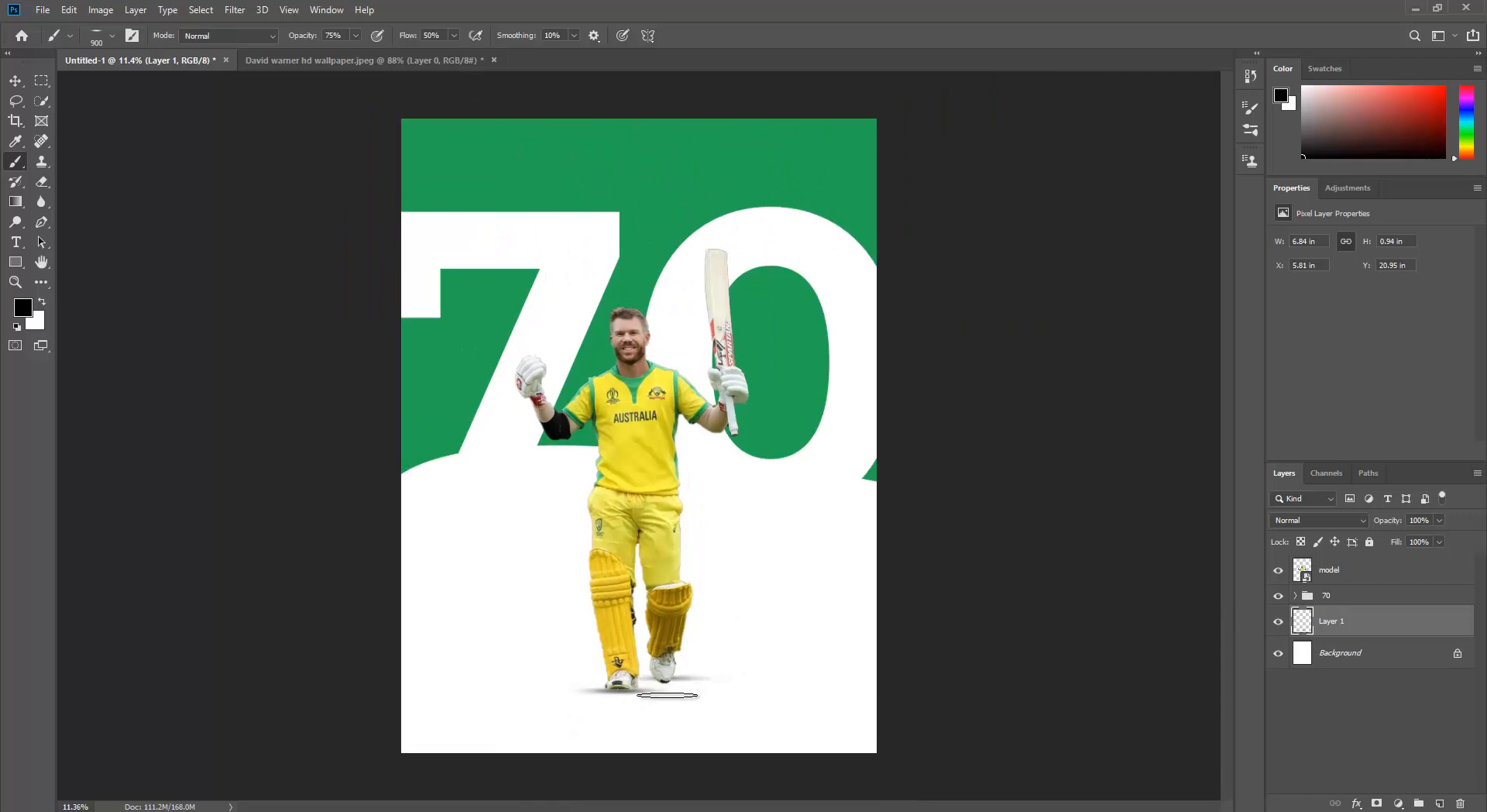
{"action": "scroll", "coordinate": [674, 708], "scroll_direction": "up", "scroll_amount": 3}
{"action": "key", "text": "ctrl+z"}
{"action": "scroll", "coordinate": [688, 713], "scroll_direction": "up", "scroll_amount": 3}
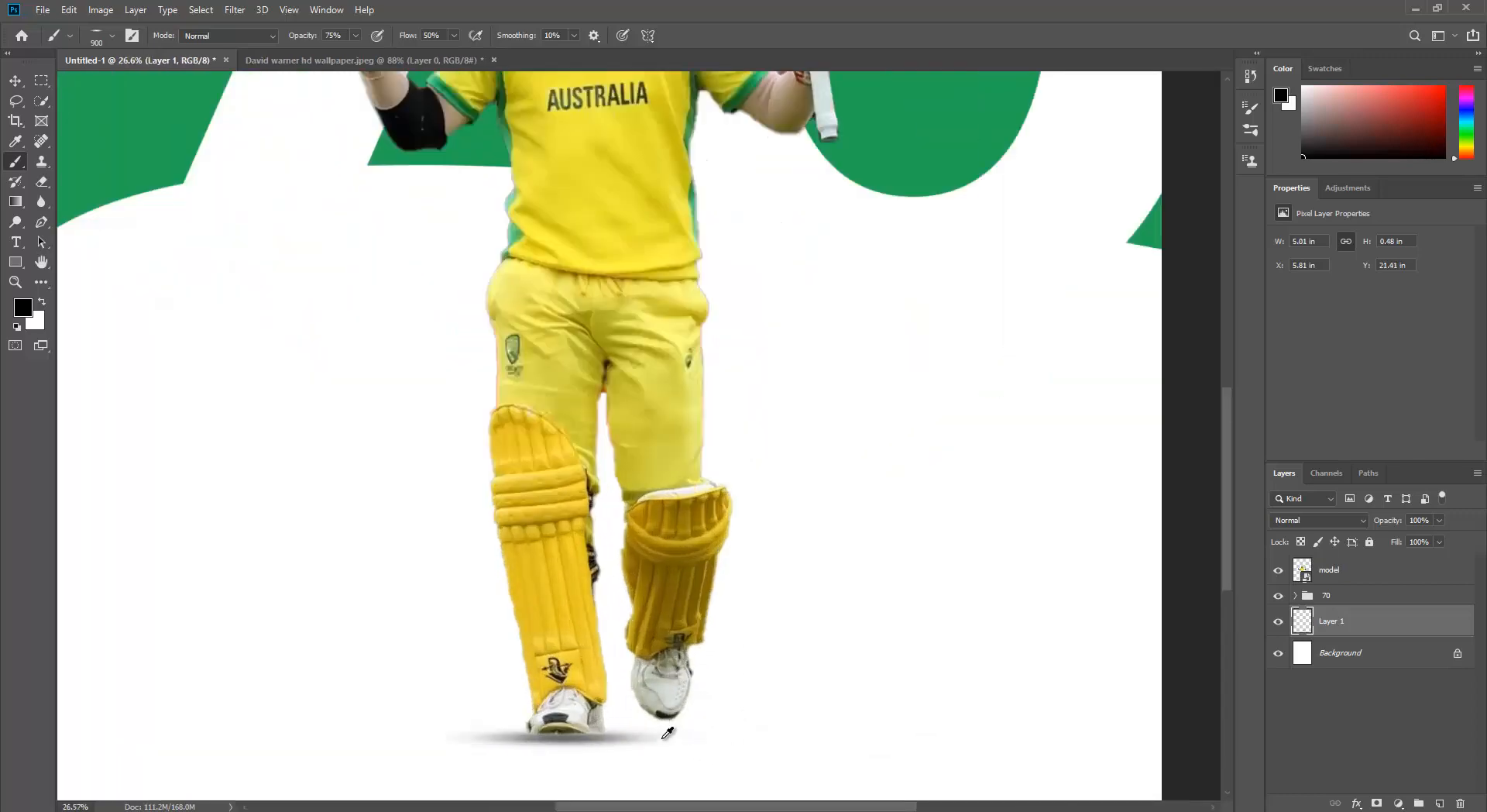
- Repaint the soft shadow directly beneath the raised shoe's sole and darken the shadow under the front shoe
{"action": "left_click", "coordinate": [691, 703]}
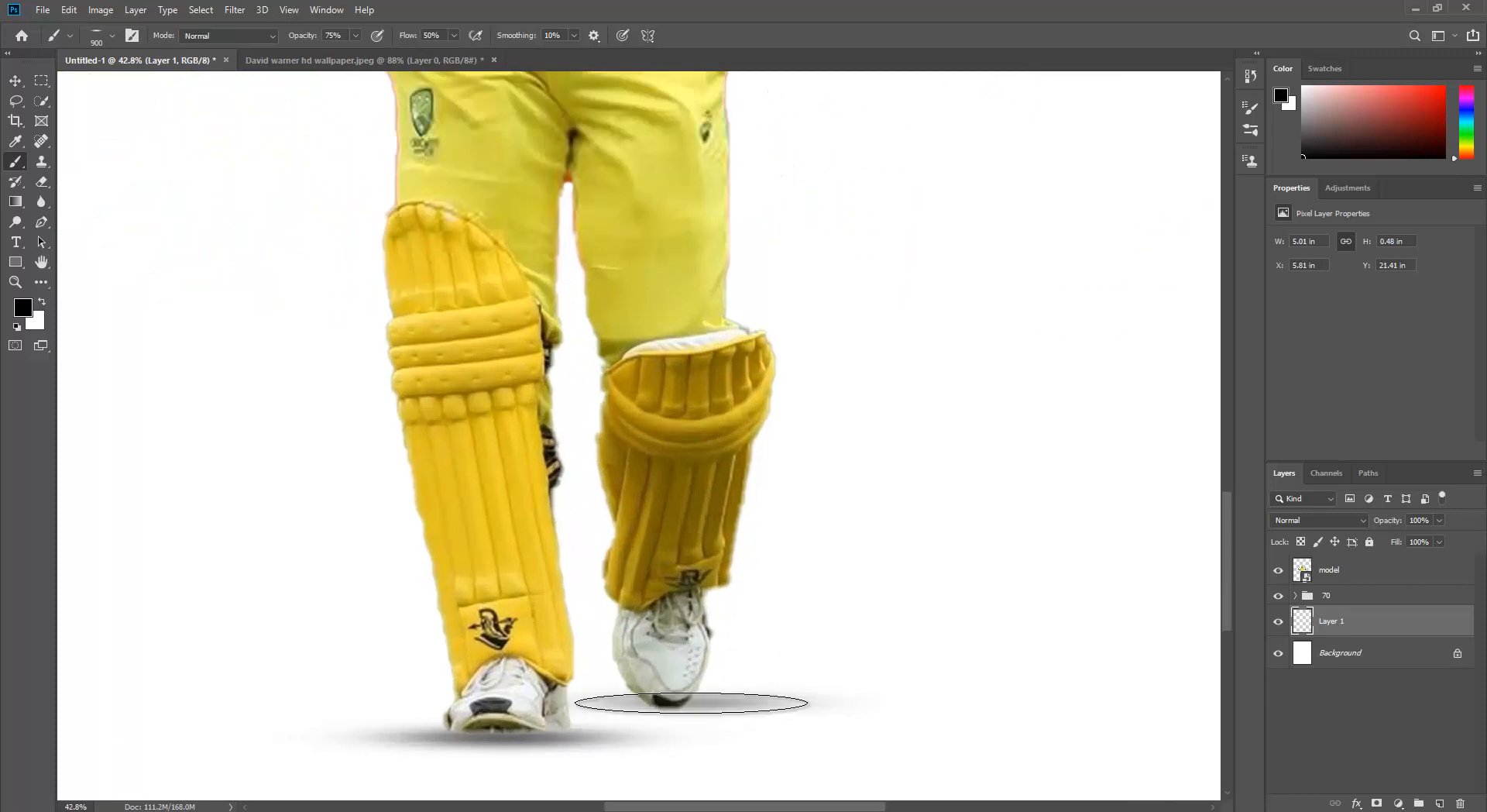
{"action": "left_click", "coordinate": [691, 704]}
{"action": "scroll", "coordinate": [697, 748], "scroll_direction": "down", "scroll_amount": 3}
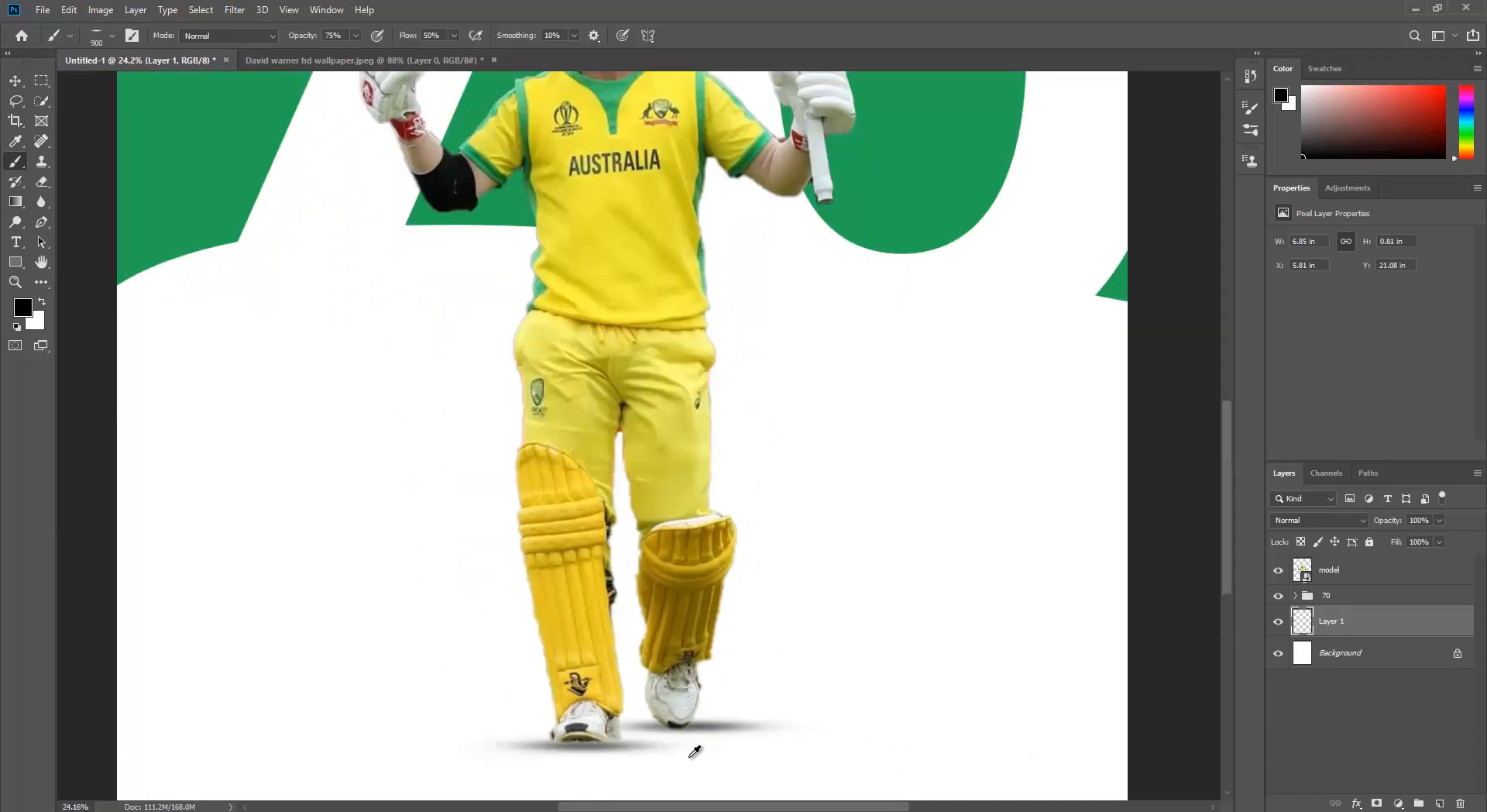
{"action": "left_click", "coordinate": [580, 745]}
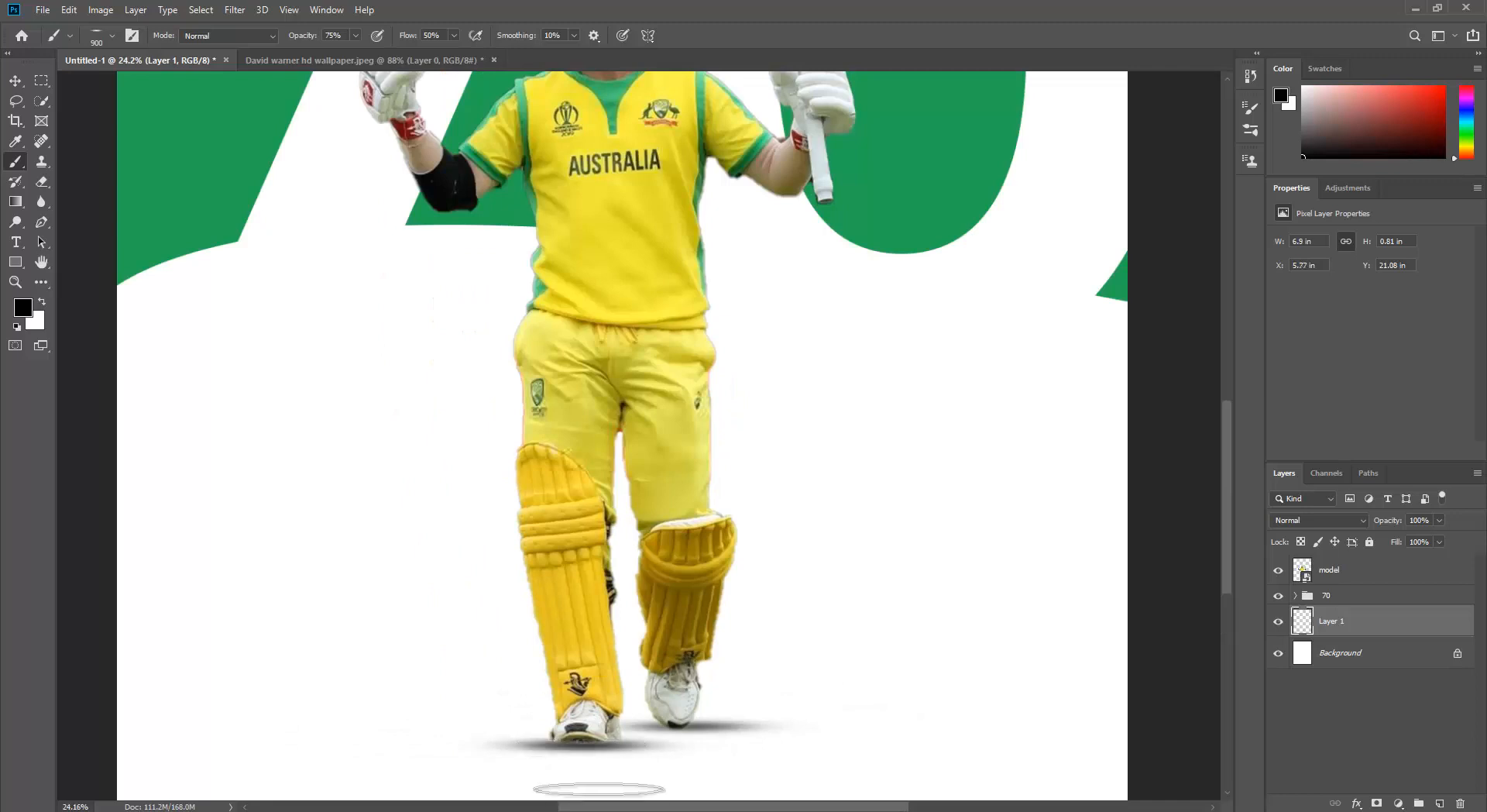
{"action": "scroll", "coordinate": [657, 757], "scroll_direction": "down", "scroll_amount": 4}
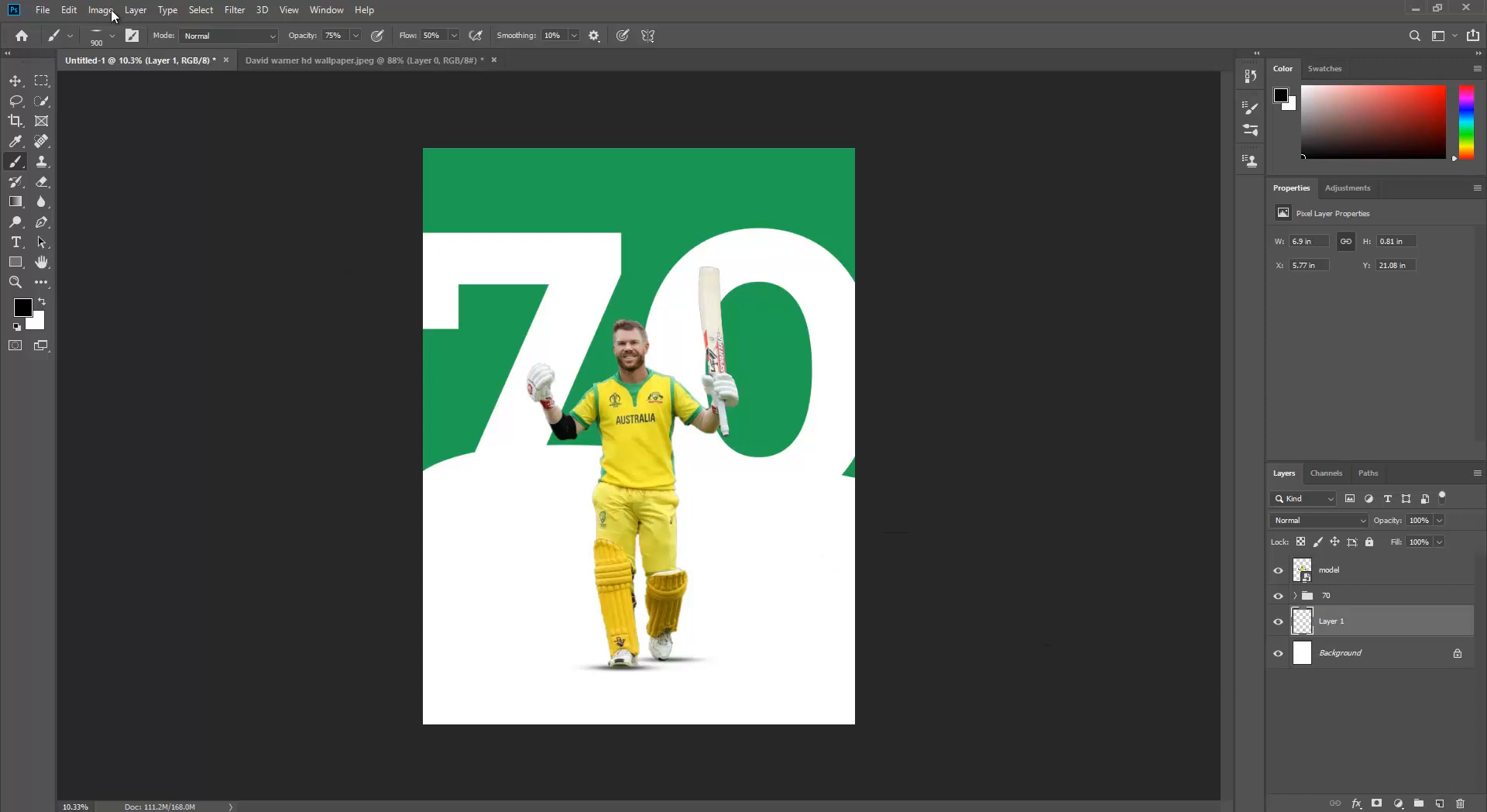
- Add a new empty layer above the shadow layer and try to start a text line in the white area beside the cricketer's legs
{"action": "left_click", "coordinate": [16, 82]}
{"action": "left_click", "coordinate": [1439, 803]}
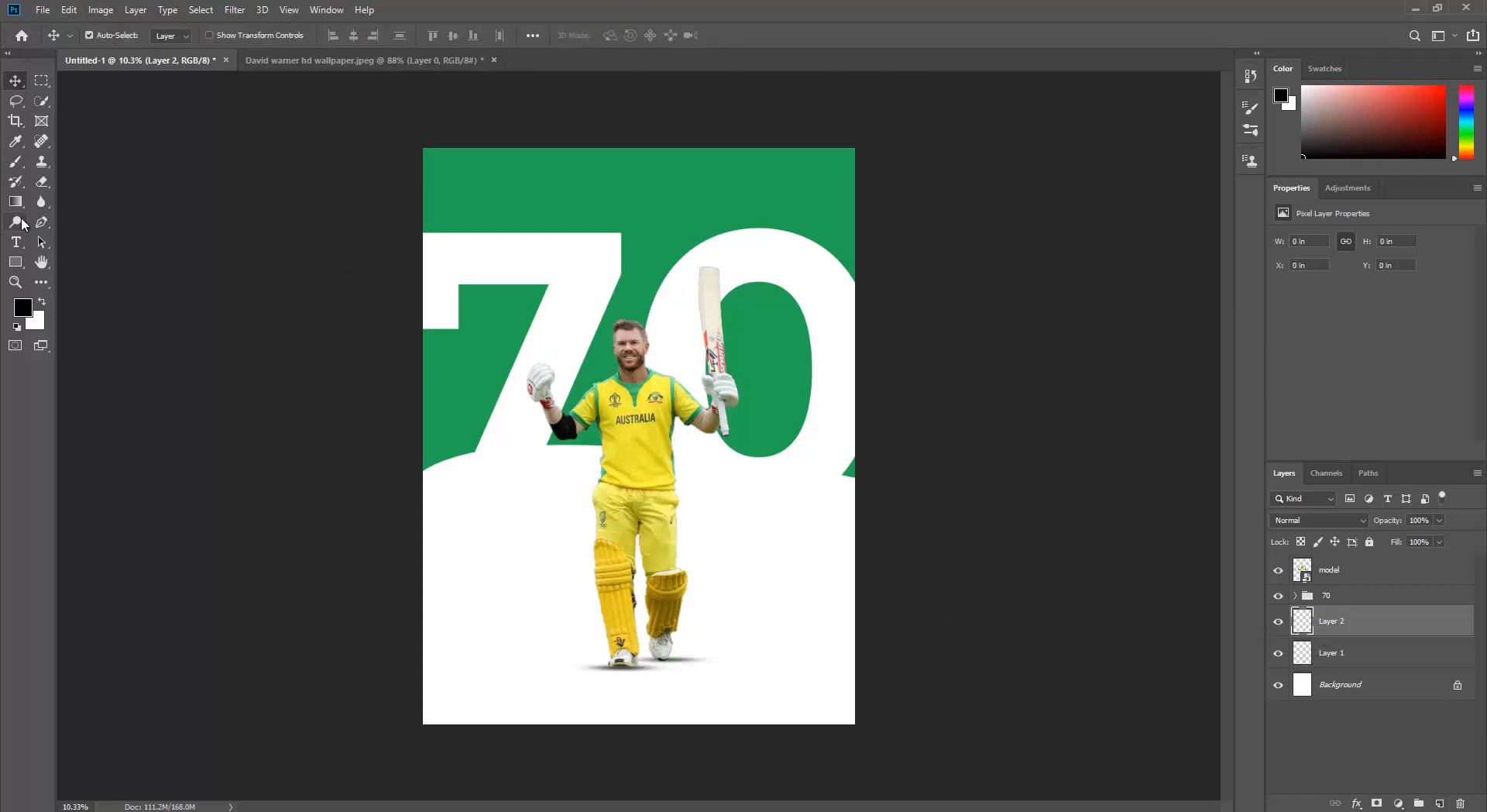
{"action": "left_click", "coordinate": [16, 242]}
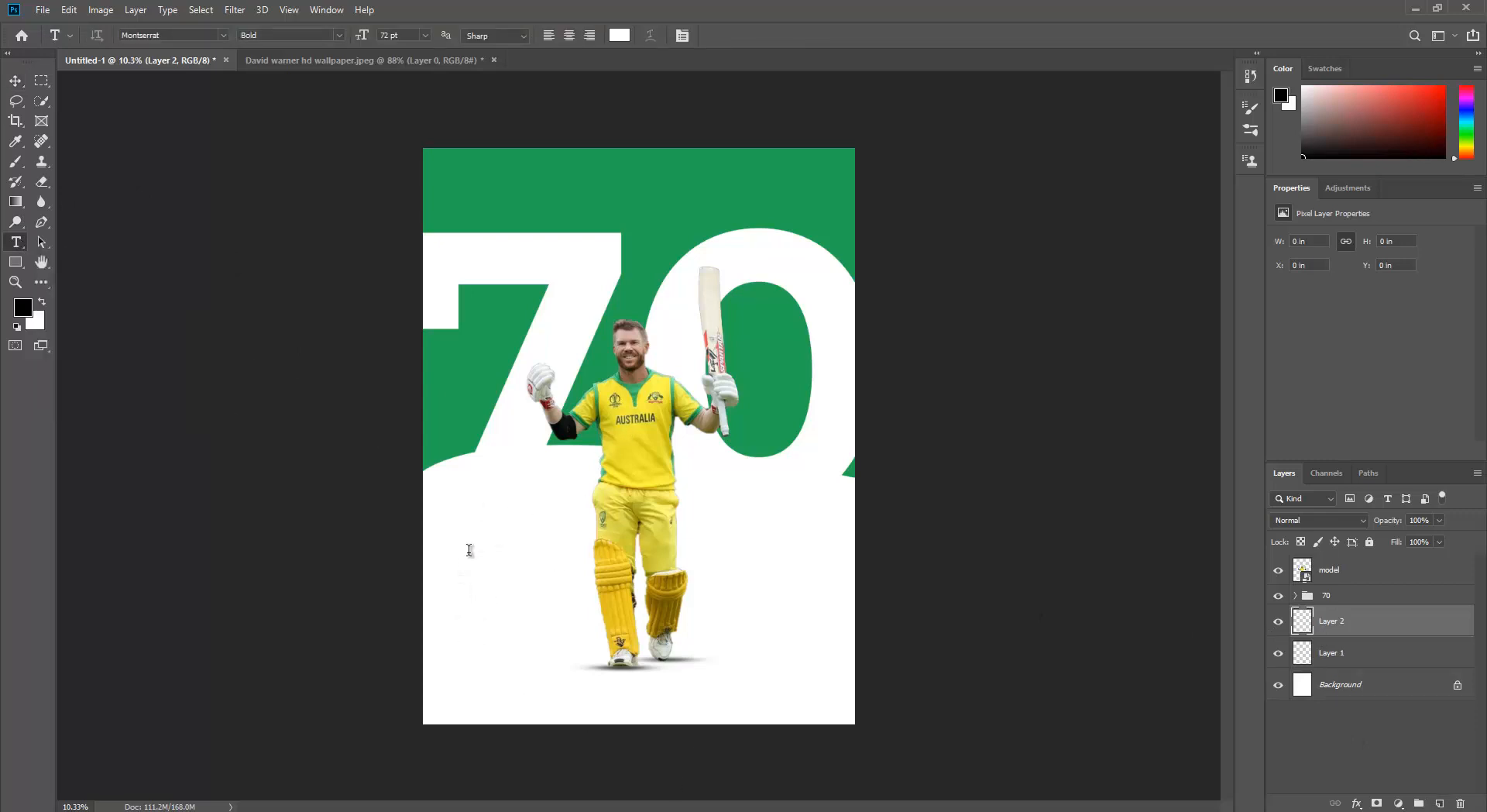
{"action": "left_click", "coordinate": [458, 574]}
{"action": "key", "text": "ctrl+a"}
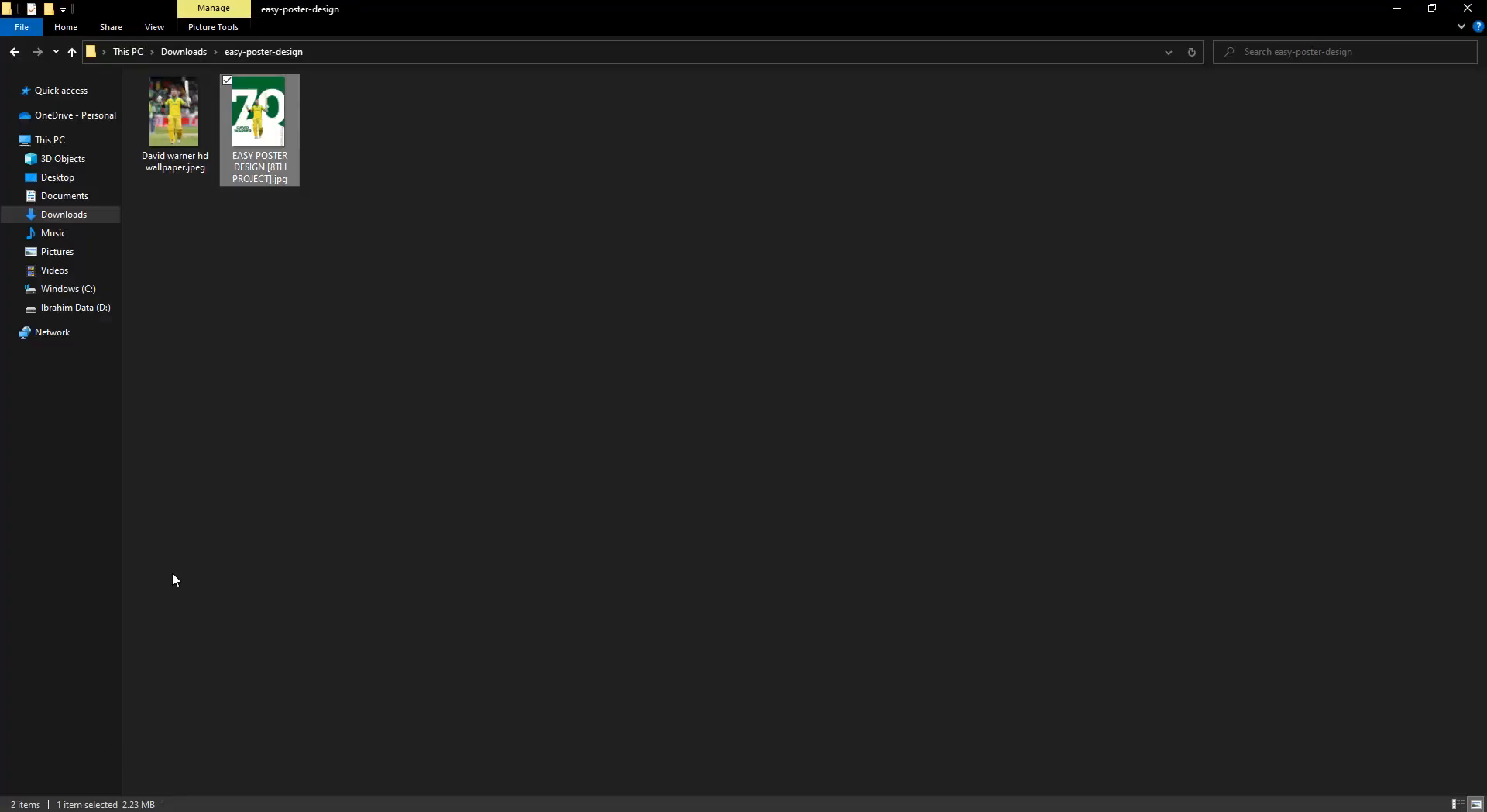
- In File Explorer's easy-poster-design folder, copy the words David warner from the wallpaper image's file name and return to Photoshop
{"action": "left_click", "coordinate": [172, 117]}
{"action": "left_click", "coordinate": [172, 160]}
{"action": "key", "text": "Home"}
{"action": "key", "text": "shift+Right"}
{"action": "key", "text": "shift+Right"}
{"action": "key", "text": "shift+Right"}
{"action": "key", "text": "shift+Right"}
{"action": "key", "text": "shift+Right"}
{"action": "key", "text": "shift+Right"}
{"action": "key", "text": "shift+Right"}
{"action": "key", "text": "shift+Right"}
{"action": "key", "text": "shift+Right"}
{"action": "key", "text": "shift+Right"}
{"action": "key", "text": "shift+Right"}
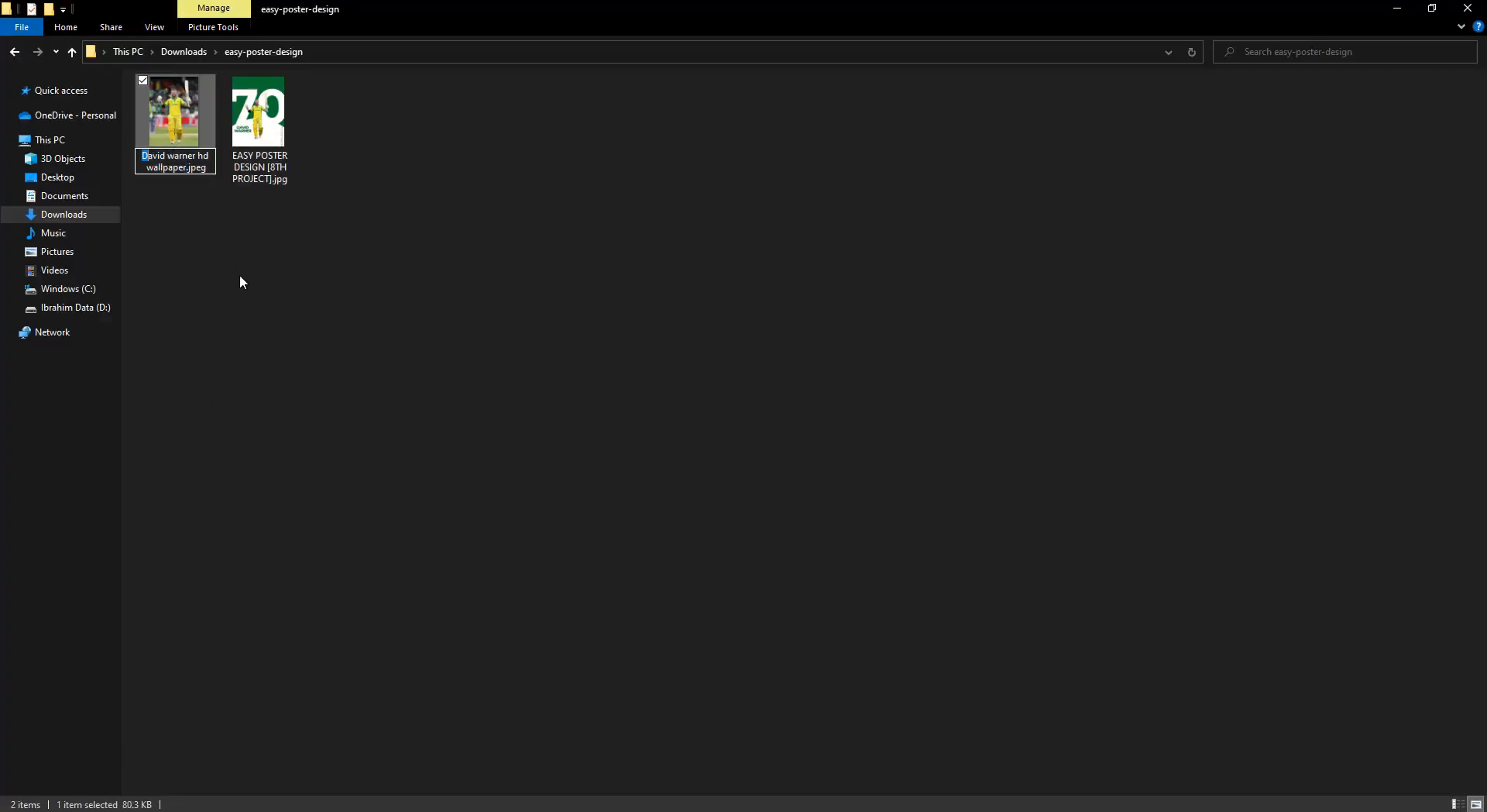
{"action": "key", "text": "shift+Right"}
{"action": "key", "text": "ctrl+c"}
{"action": "key", "text": "alt+Tab"}
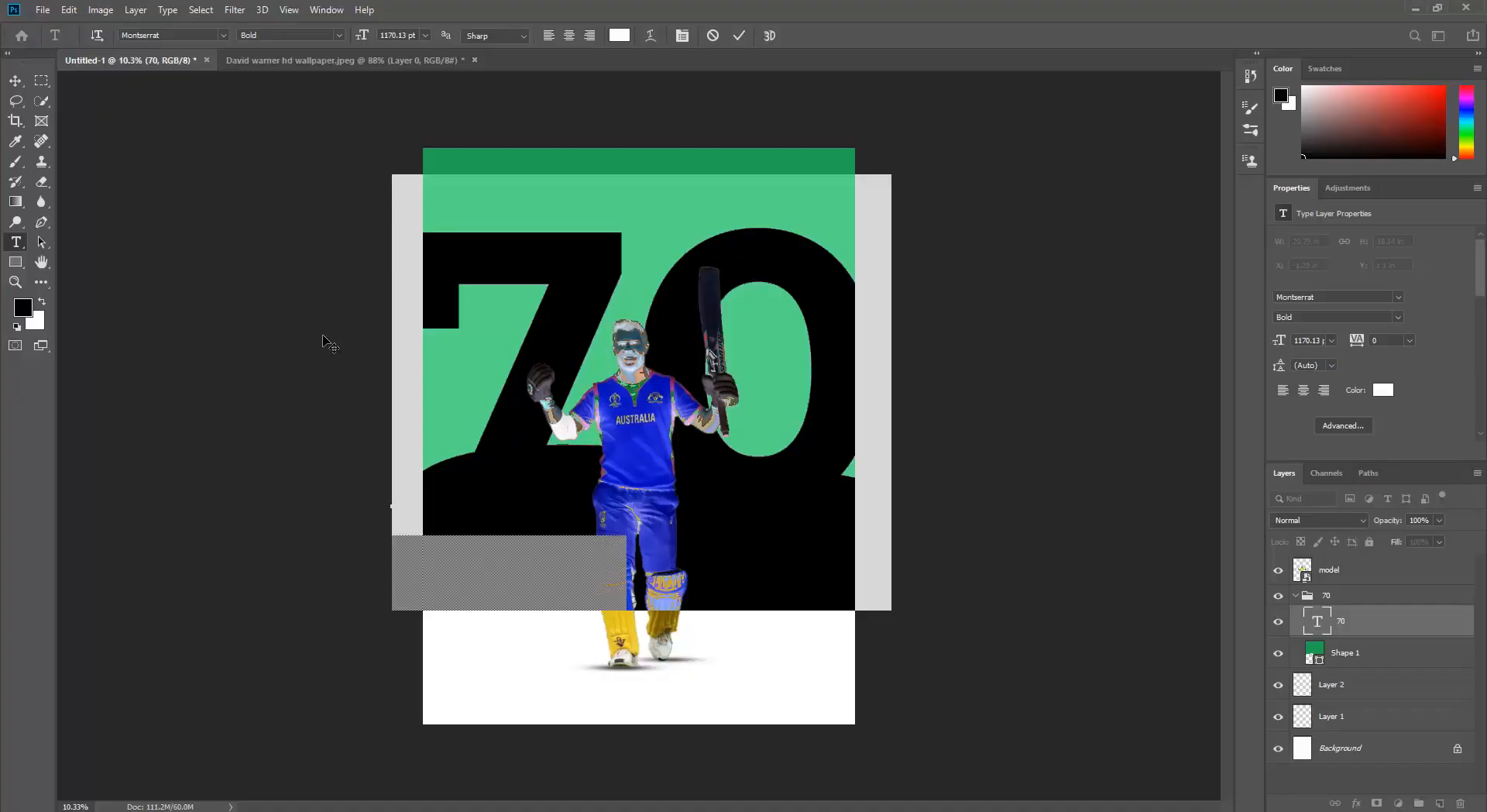
{"action": "key", "text": "ctrl+v"}
{"action": "key", "text": "ctrl+z"}
{"action": "left_click", "coordinate": [15, 81]}
- Paste David warner as a new 72 pt Montserrat Bold text line on the empty Layer 2, low in the poster's white area
{"action": "left_click", "coordinate": [1344, 686]}
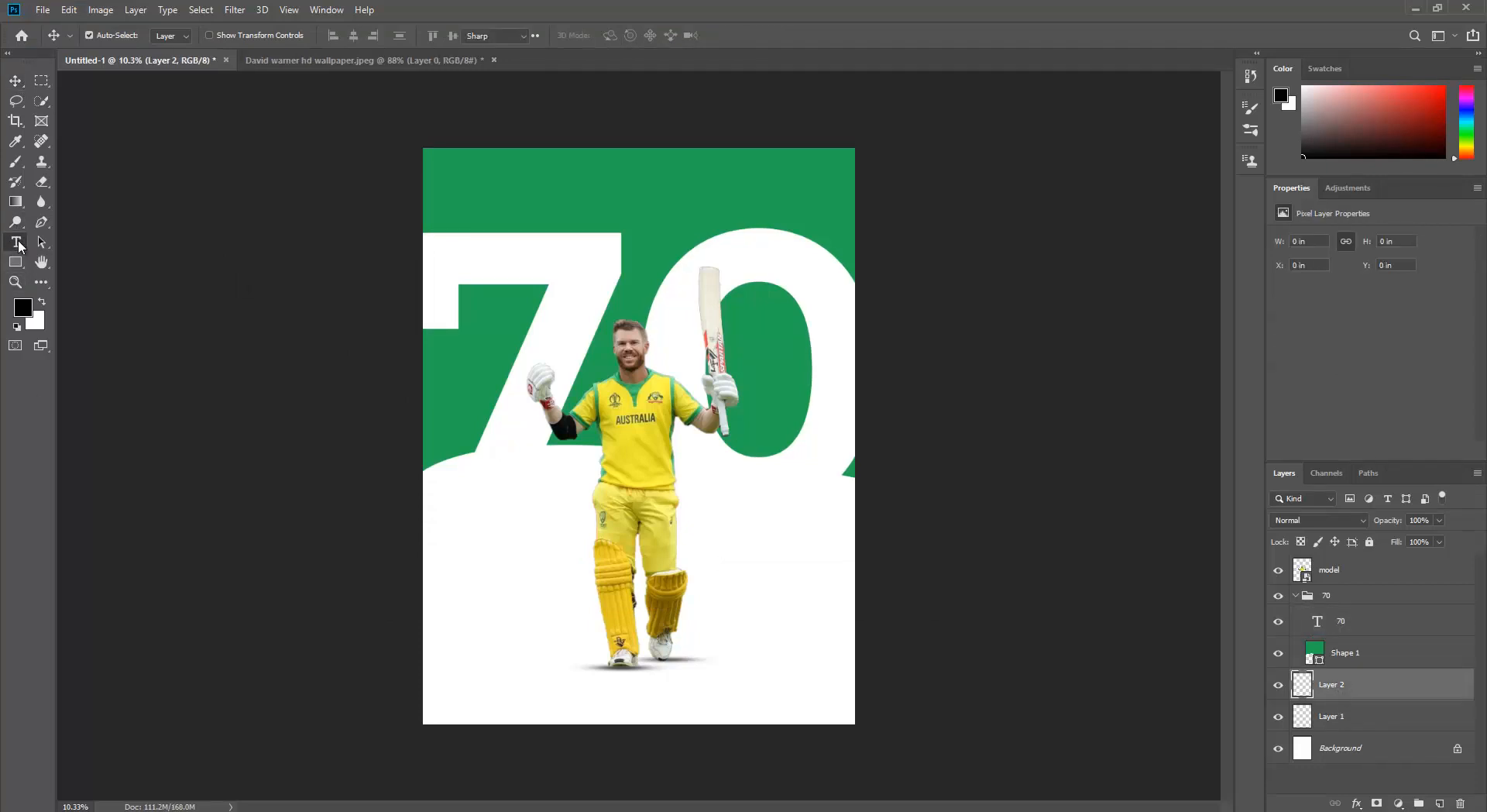
{"action": "left_click", "coordinate": [16, 241]}
{"action": "left_click", "coordinate": [476, 634]}
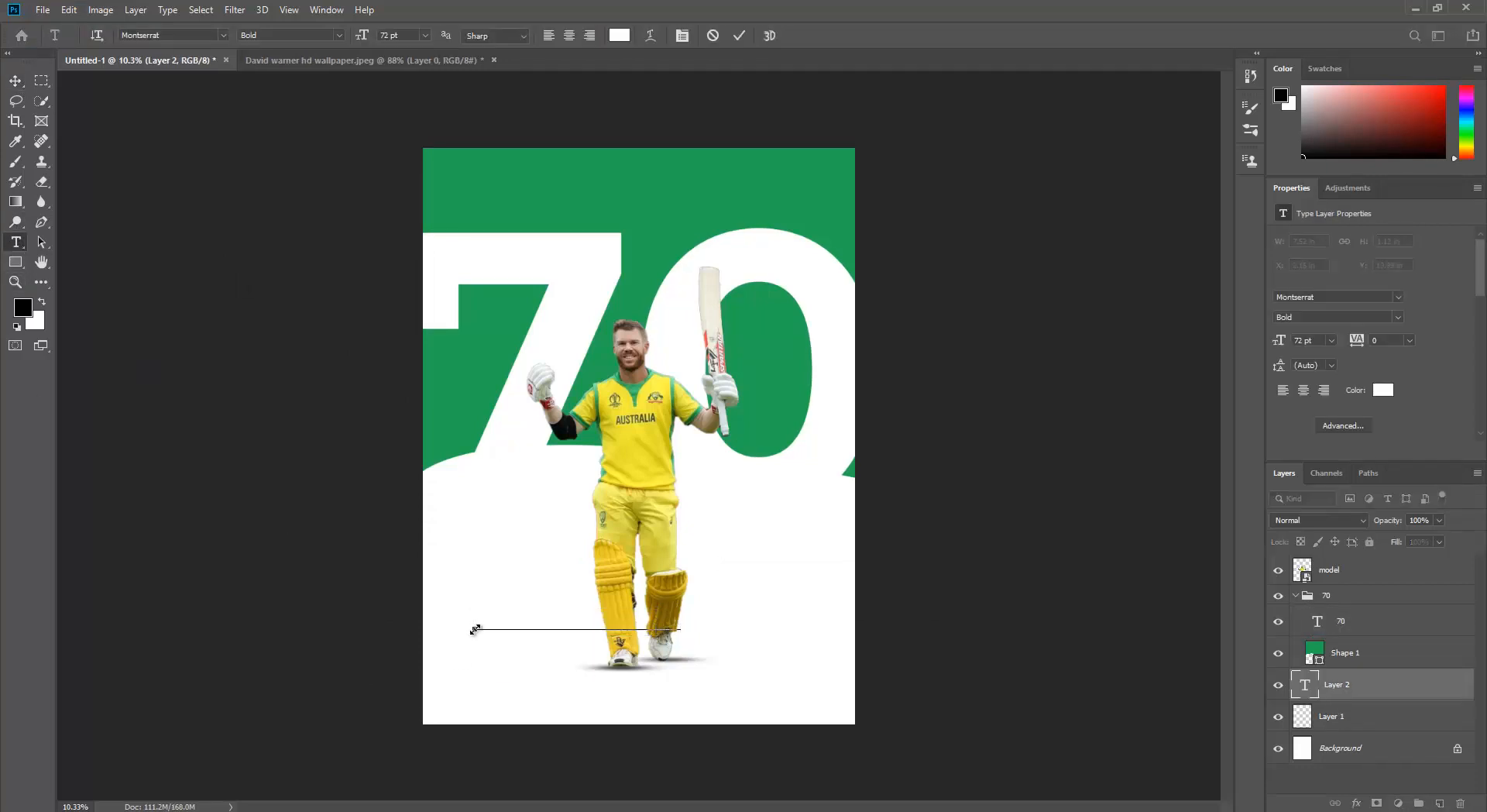
- Colour the David Warner text with the background green 22a656 and move it up beneath the curve, near the poster's left edge
{"action": "key", "text": "ctrl+a"}
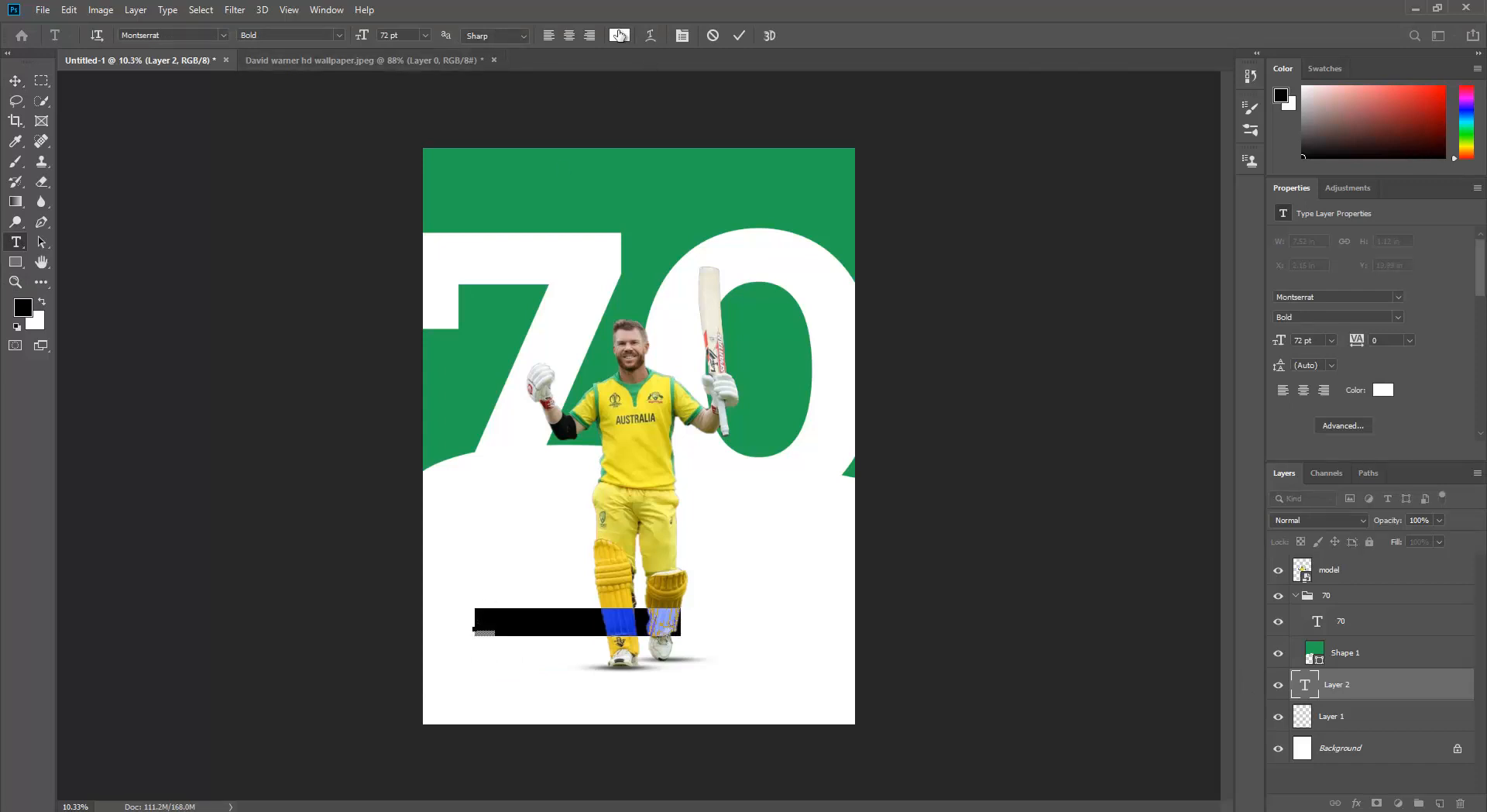
{"action": "left_click", "coordinate": [620, 35]}
{"action": "left_click", "coordinate": [587, 172]}
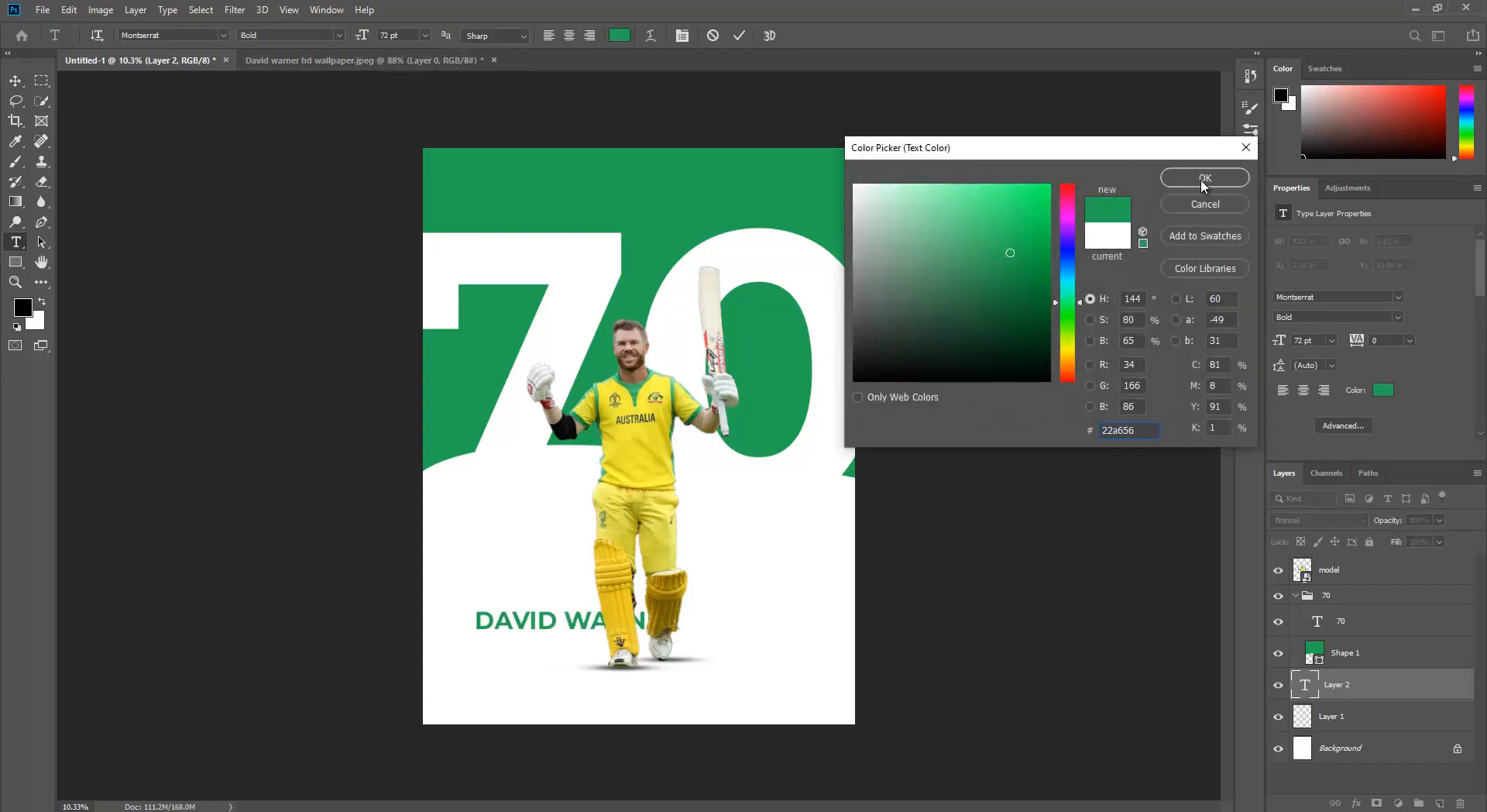
{"action": "left_click", "coordinate": [1203, 179]}
{"action": "left_click", "coordinate": [16, 81]}
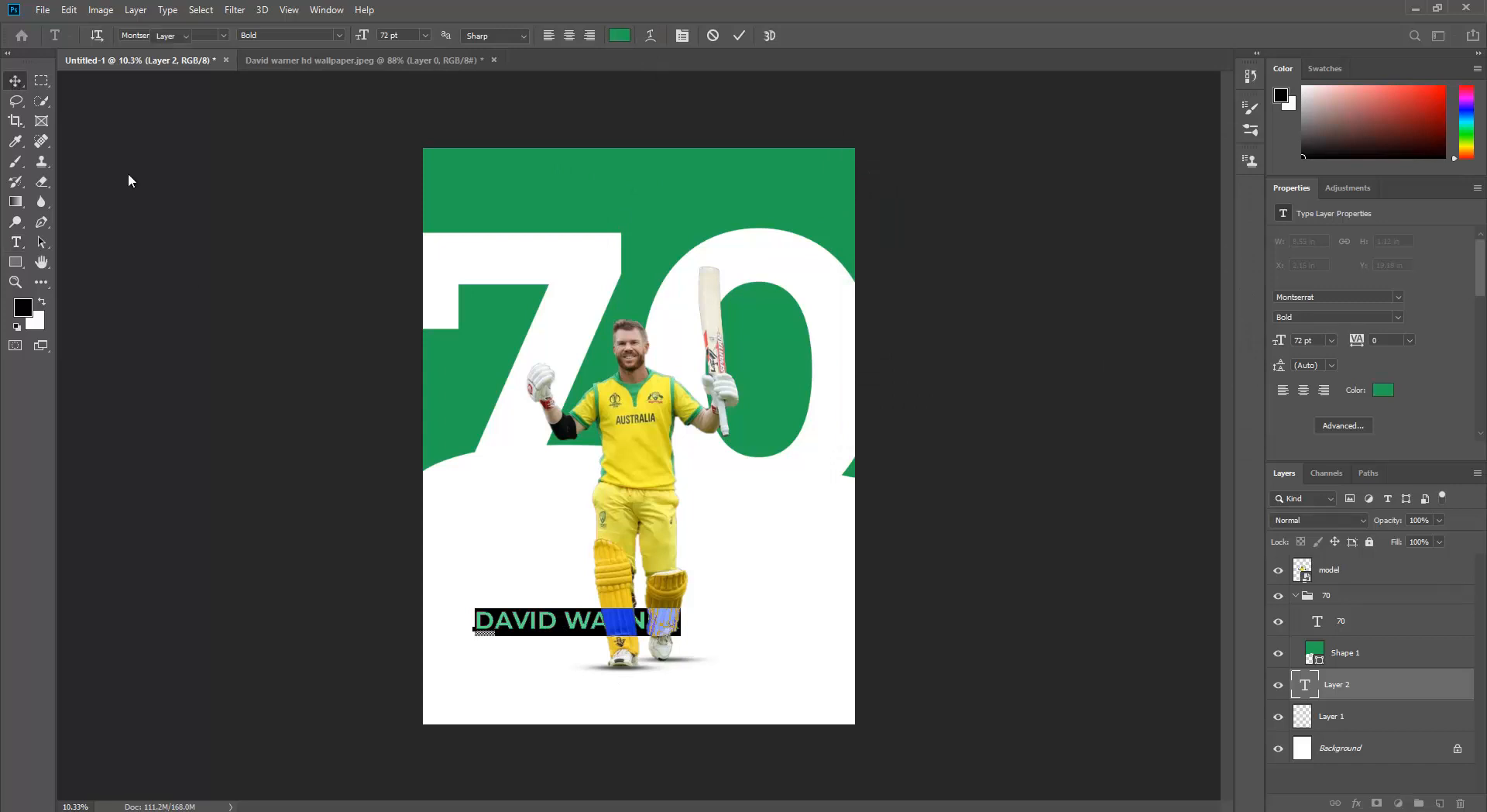
{"action": "left_click_drag", "start_coordinate": [533, 622], "coordinate": [487, 545]}
- Break the name text into two lines, DAVID above WARNER, removing the space between the words
{"action": "double_click", "coordinate": [487, 545]}
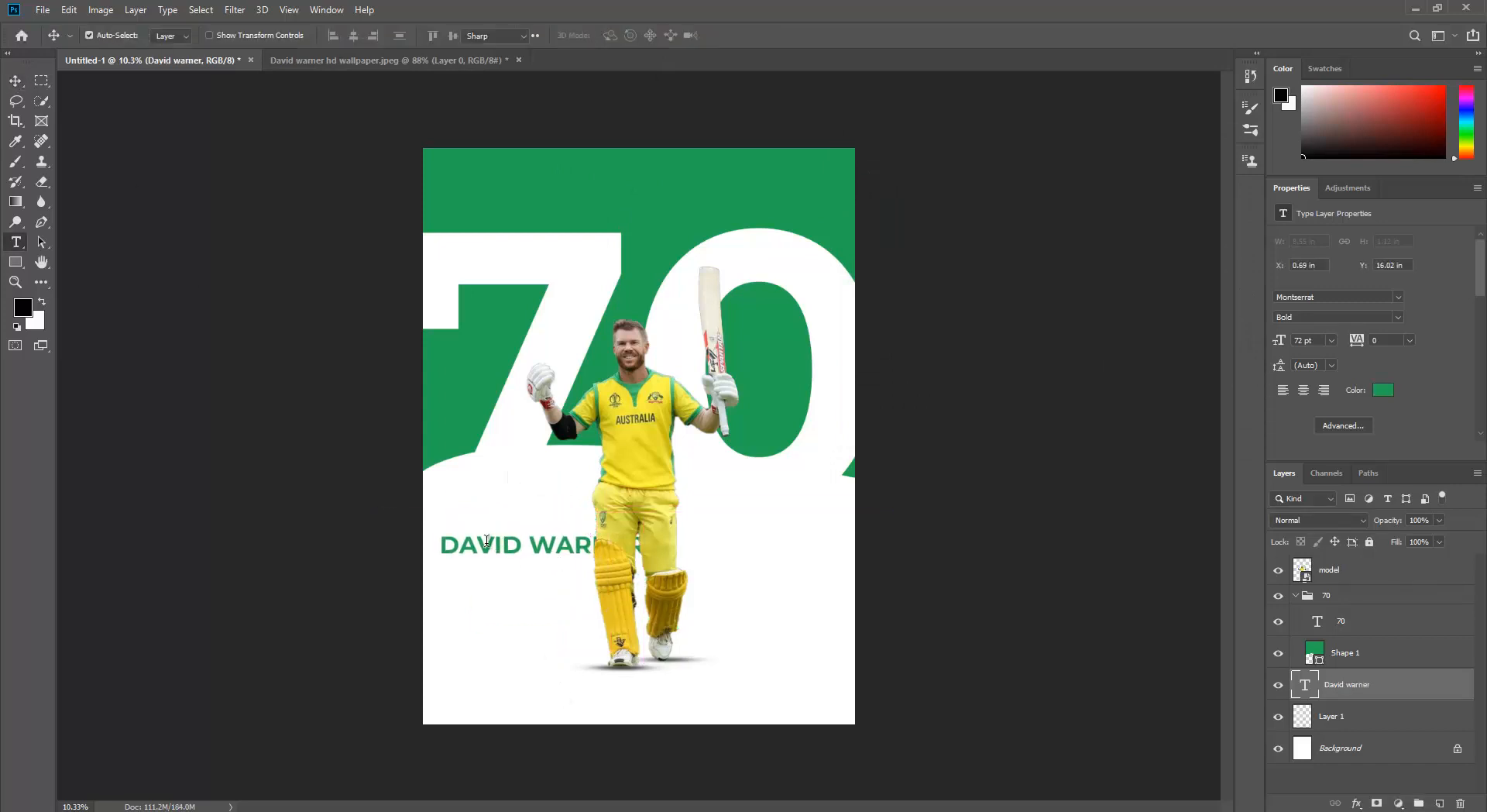
{"action": "key", "text": "Right"}
{"action": "key", "text": "Left"}
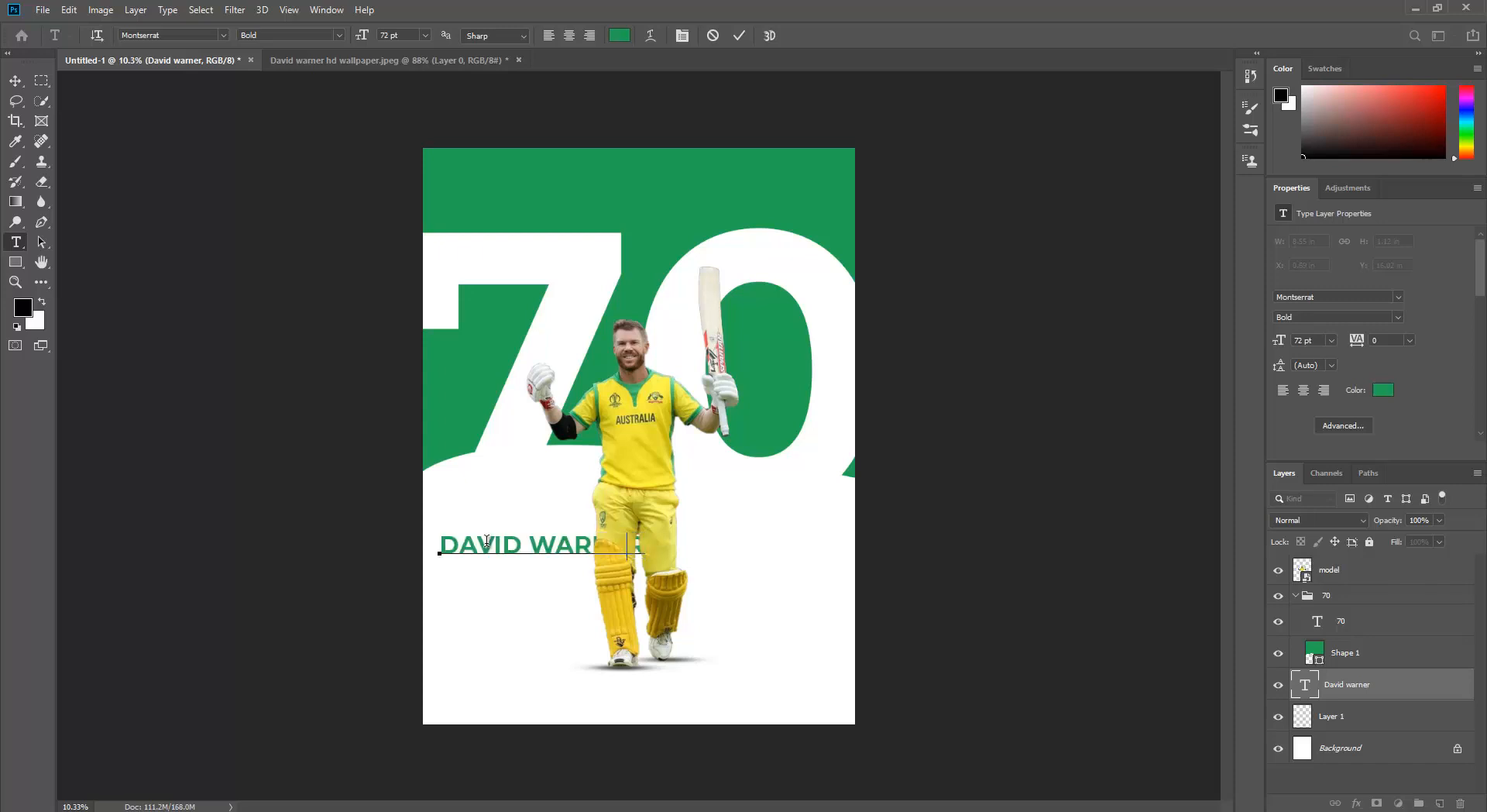
{"action": "key", "text": "Left"}
{"action": "key", "text": "Left"}
{"action": "key", "text": "Left"}
{"action": "key", "text": "Left"}
{"action": "key", "text": "Left"}
{"action": "key", "text": "BackSpace"}
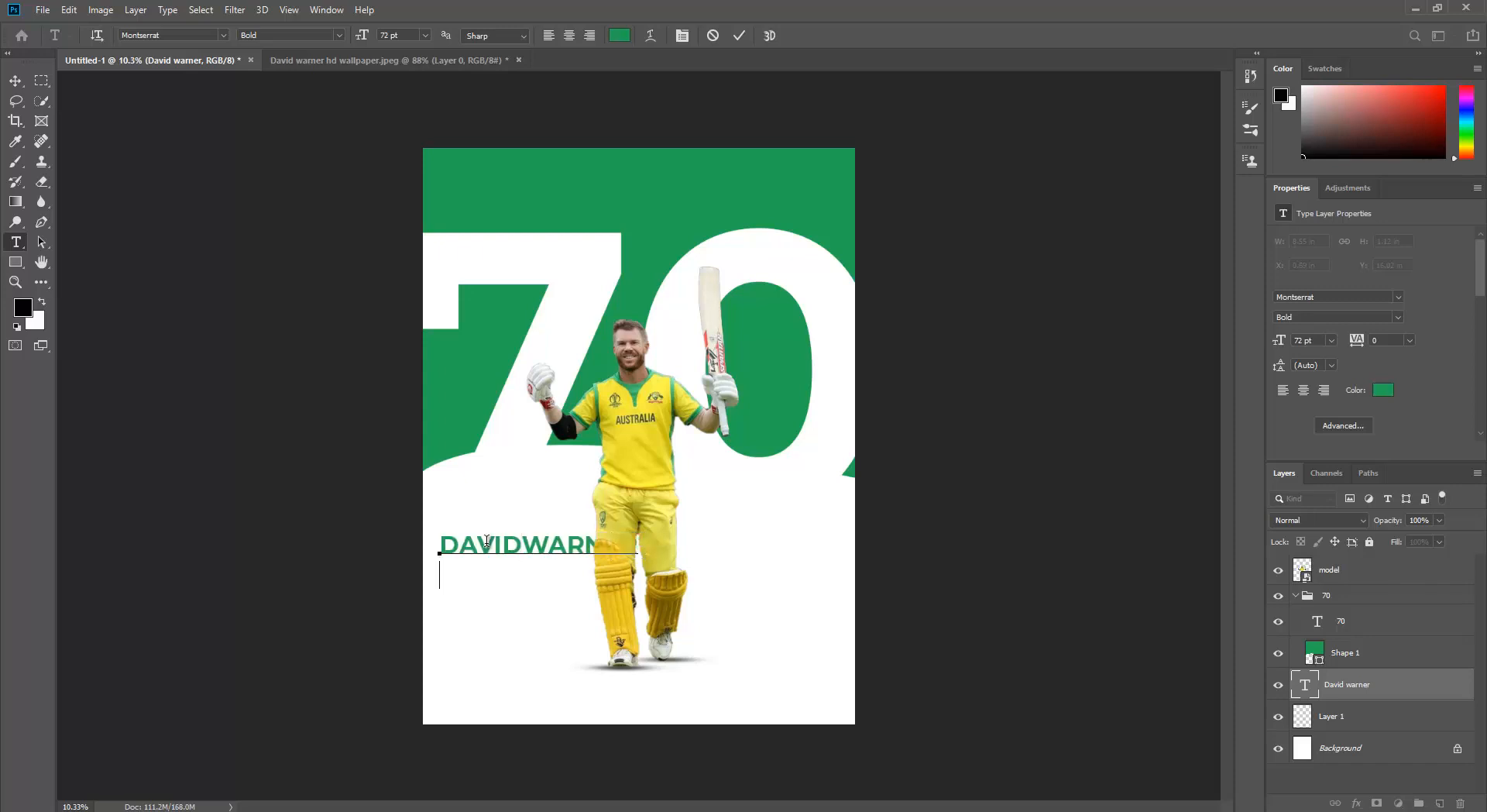
{"action": "key", "text": "Return"}
- Centre-align the two-line name and move it into the white area between the poster's left edge and the cricketer's legs
{"action": "key", "text": "ctrl+a"}
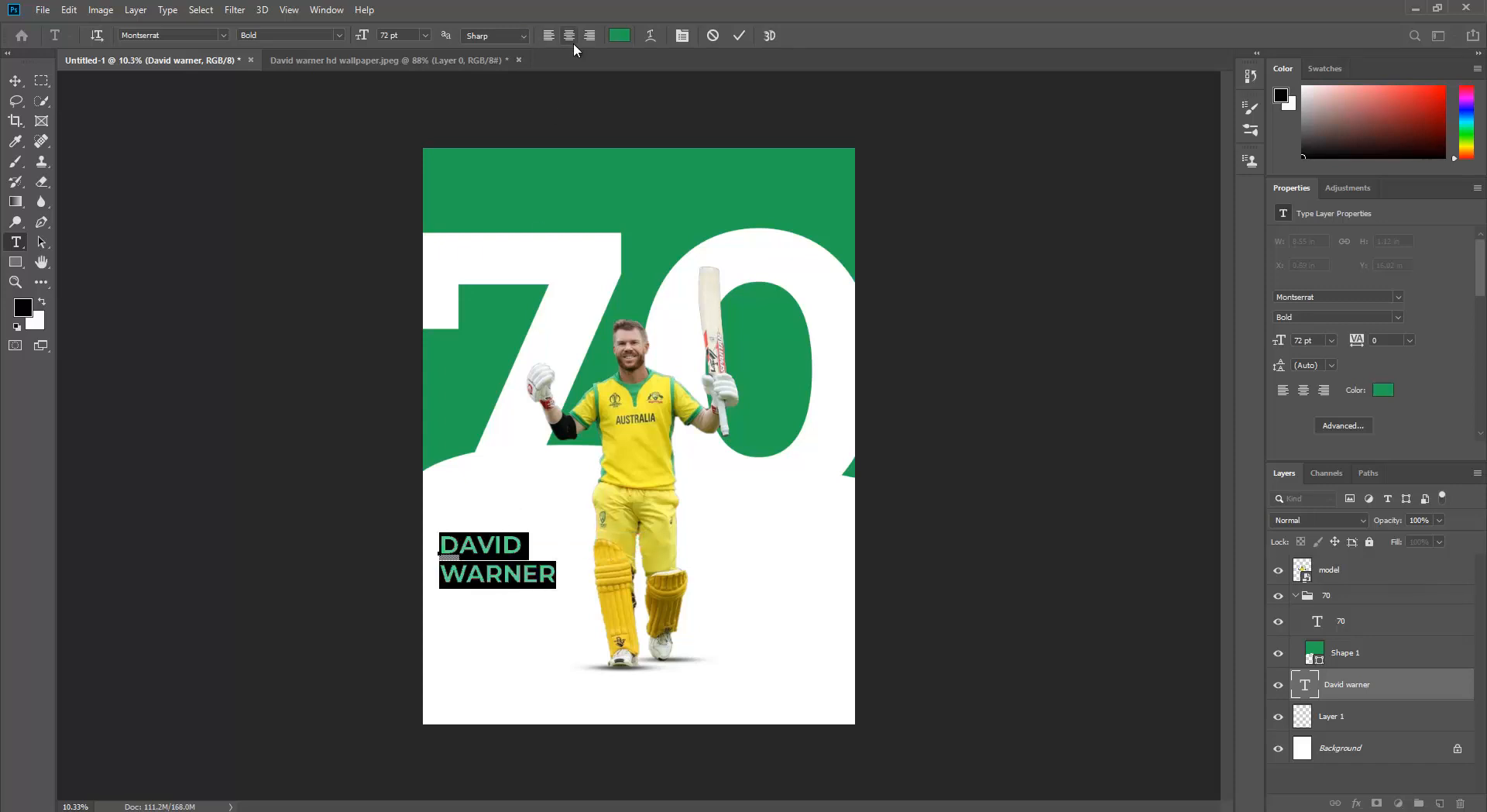
{"action": "left_click", "coordinate": [569, 36]}
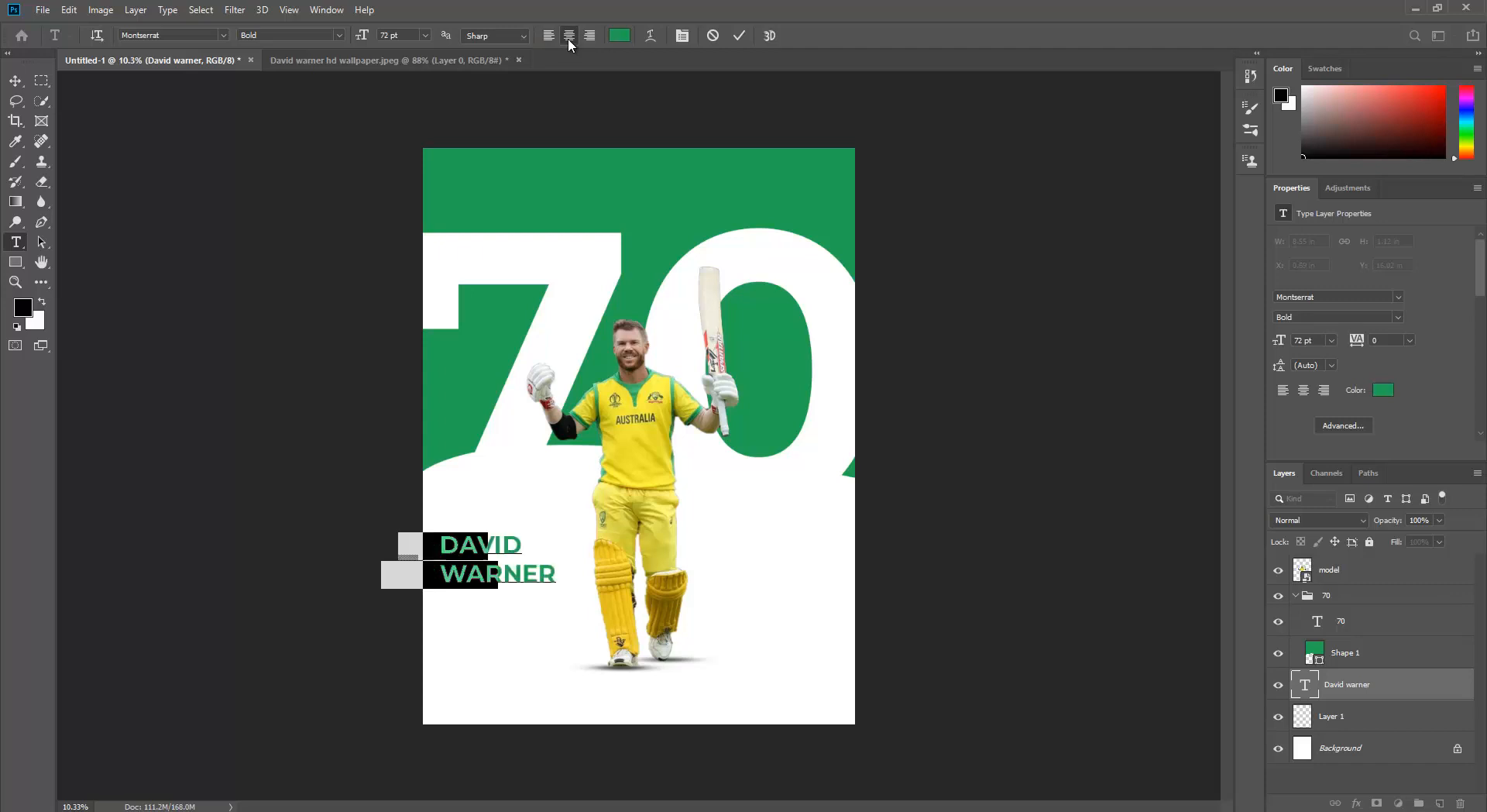
{"action": "left_click", "coordinate": [16, 81]}
{"action": "left_click_drag", "start_coordinate": [462, 559], "coordinate": [525, 540]}
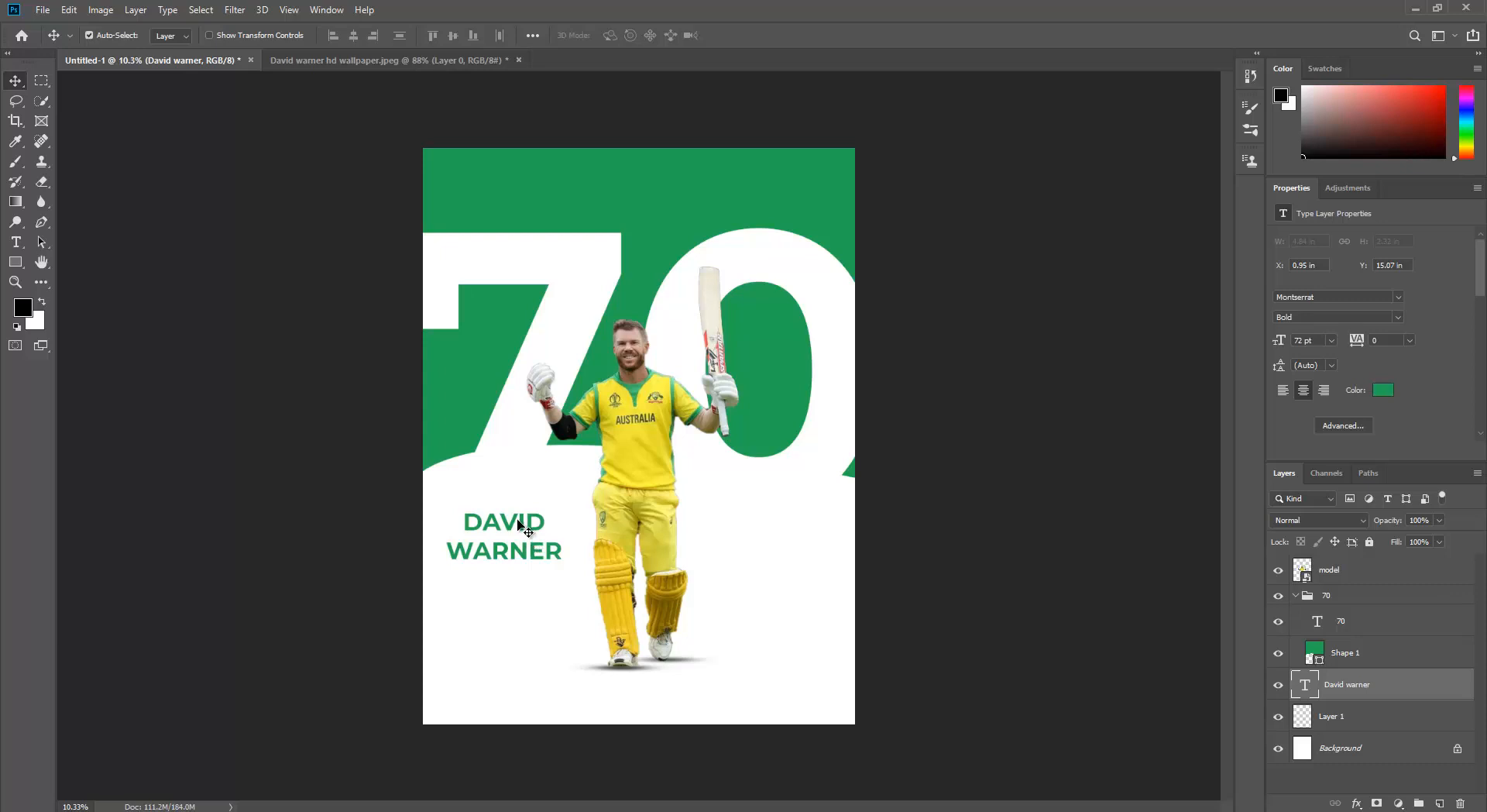
- Change the DAVID WARNER text's font style to Montserrat ExtraBold
{"action": "double_click", "coordinate": [520, 525]}
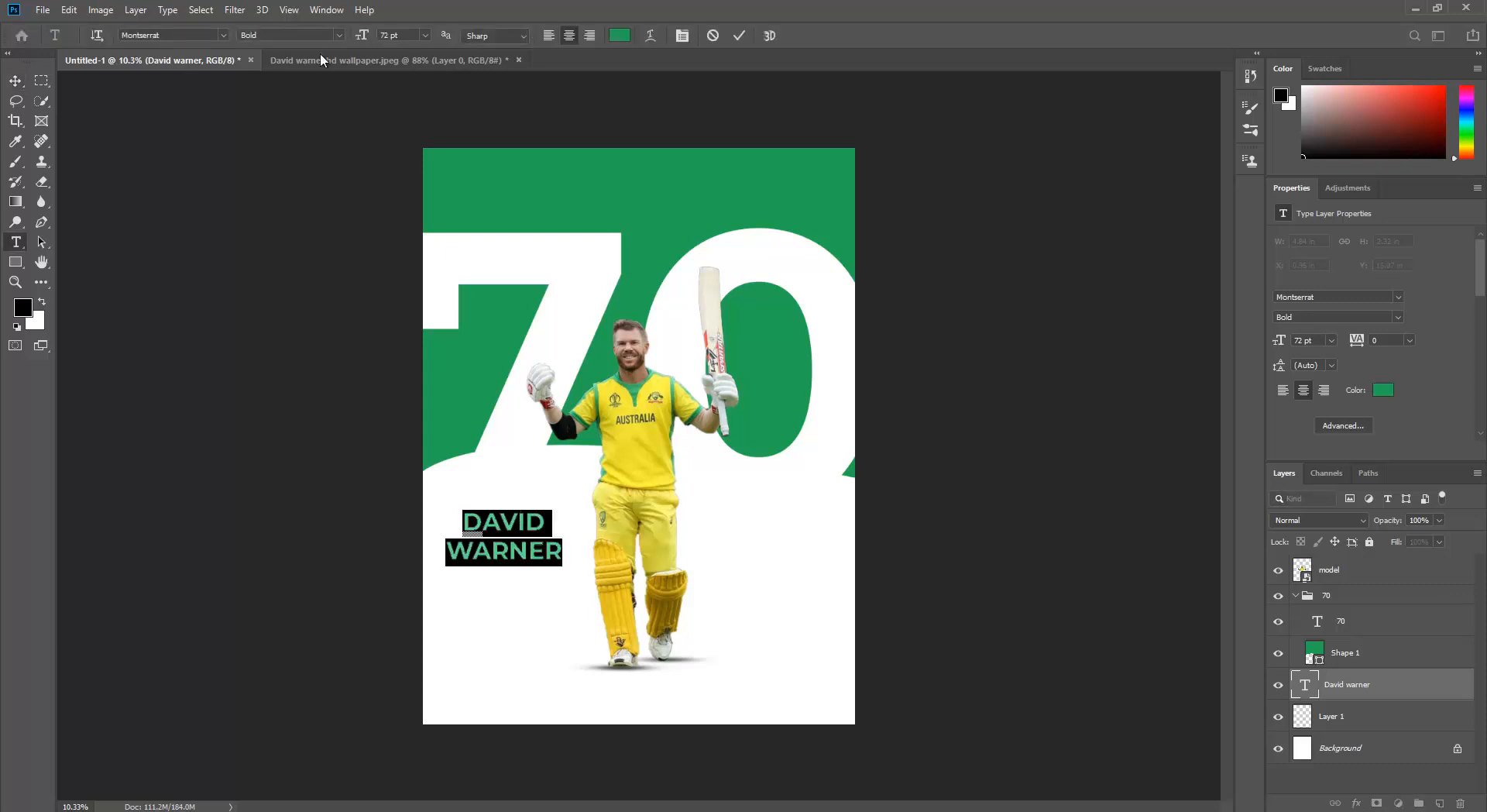
{"action": "left_click", "coordinate": [338, 35]}
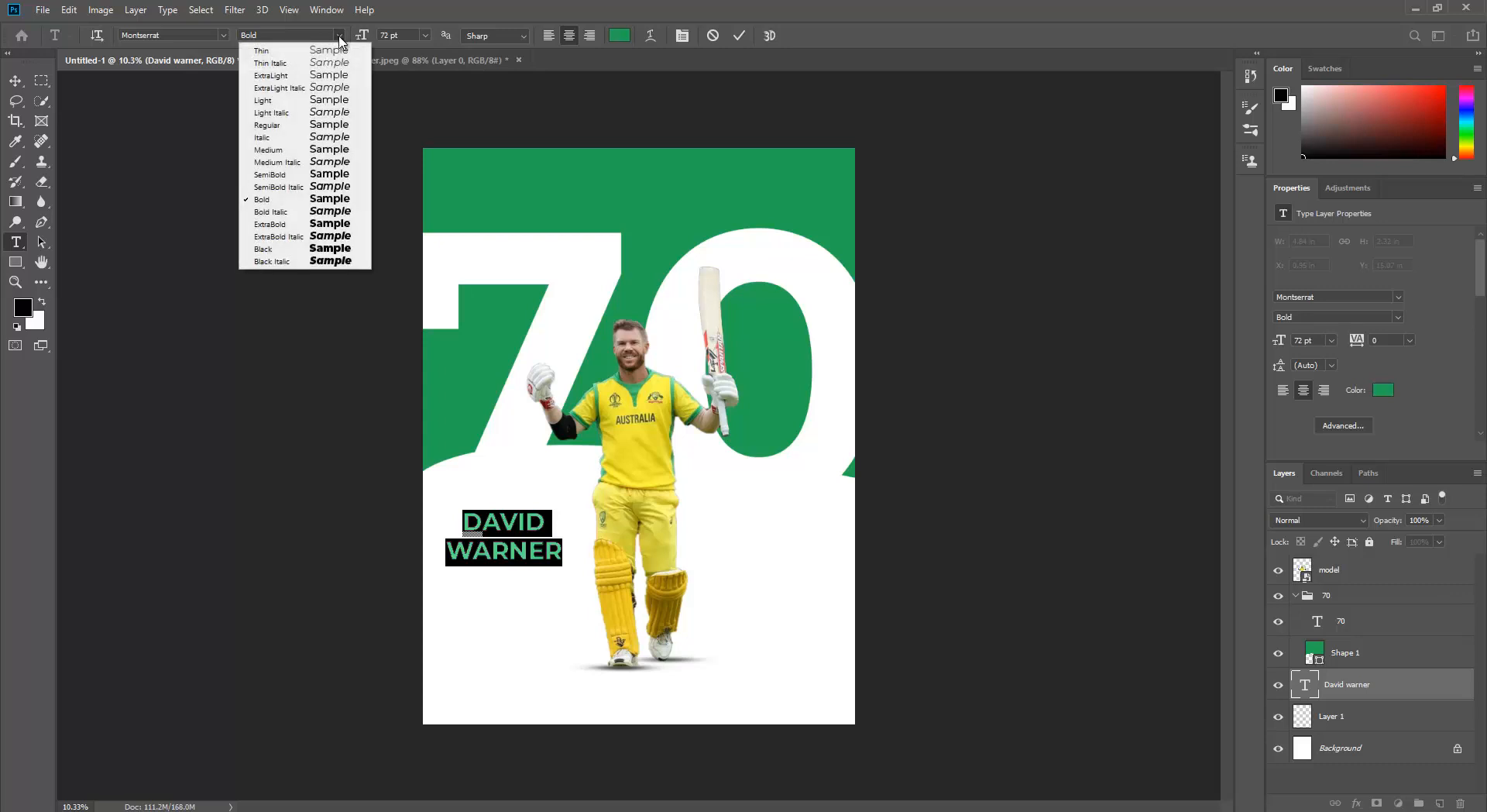
{"action": "left_click", "coordinate": [297, 225]}
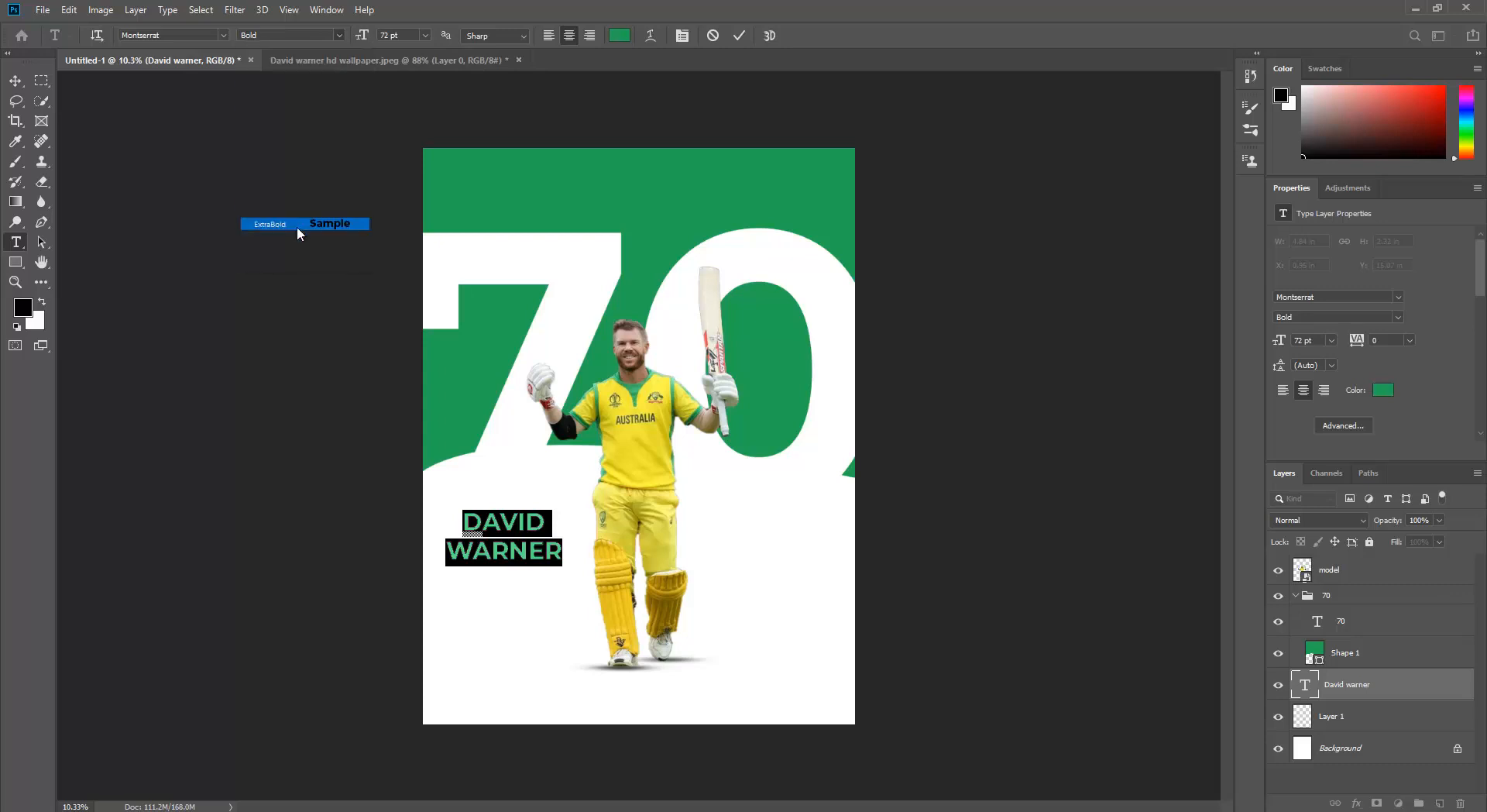
{"action": "left_click", "coordinate": [338, 35]}
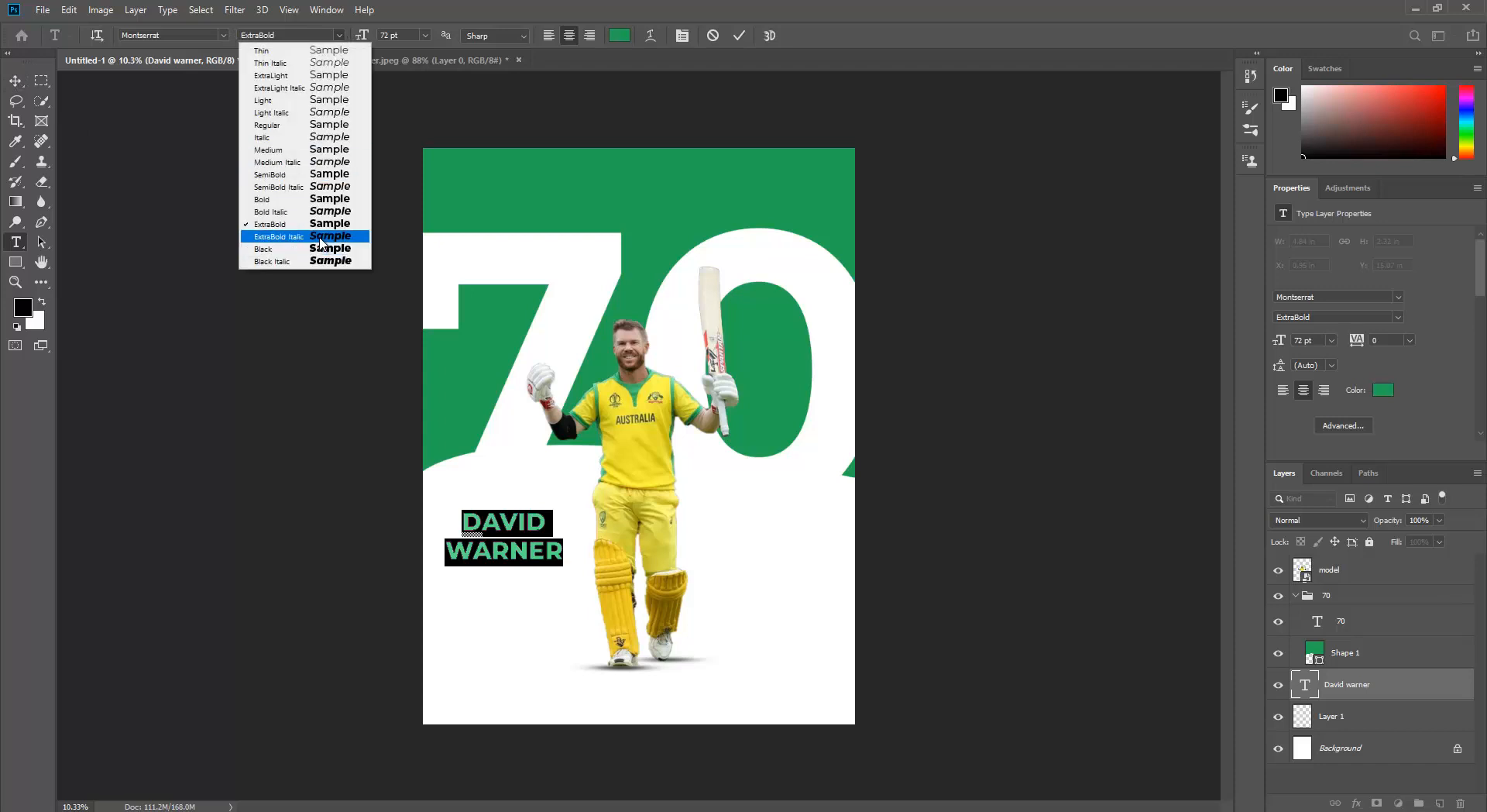
{"action": "left_click", "coordinate": [339, 35]}
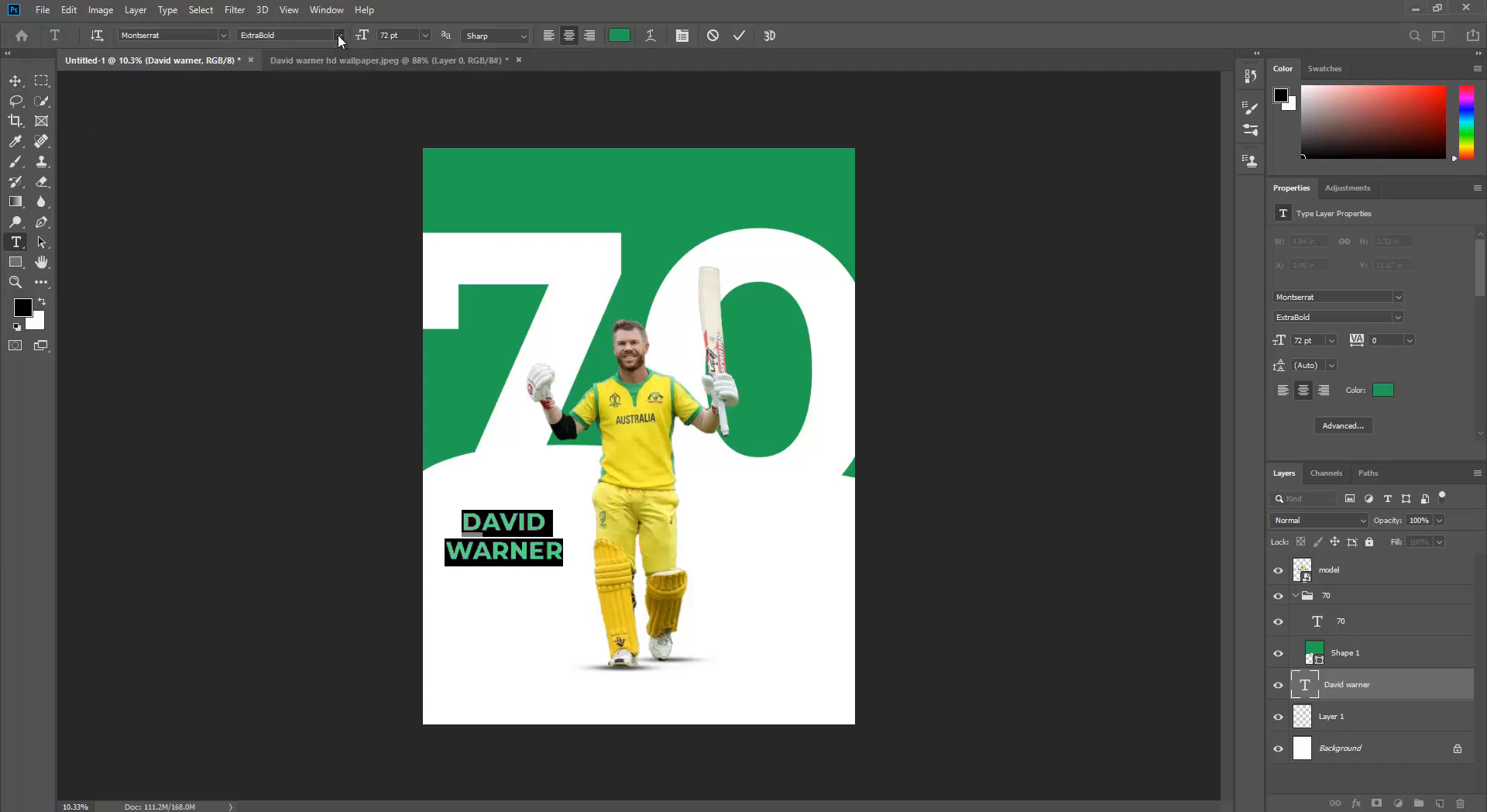
{"action": "left_click", "coordinate": [15, 80]}
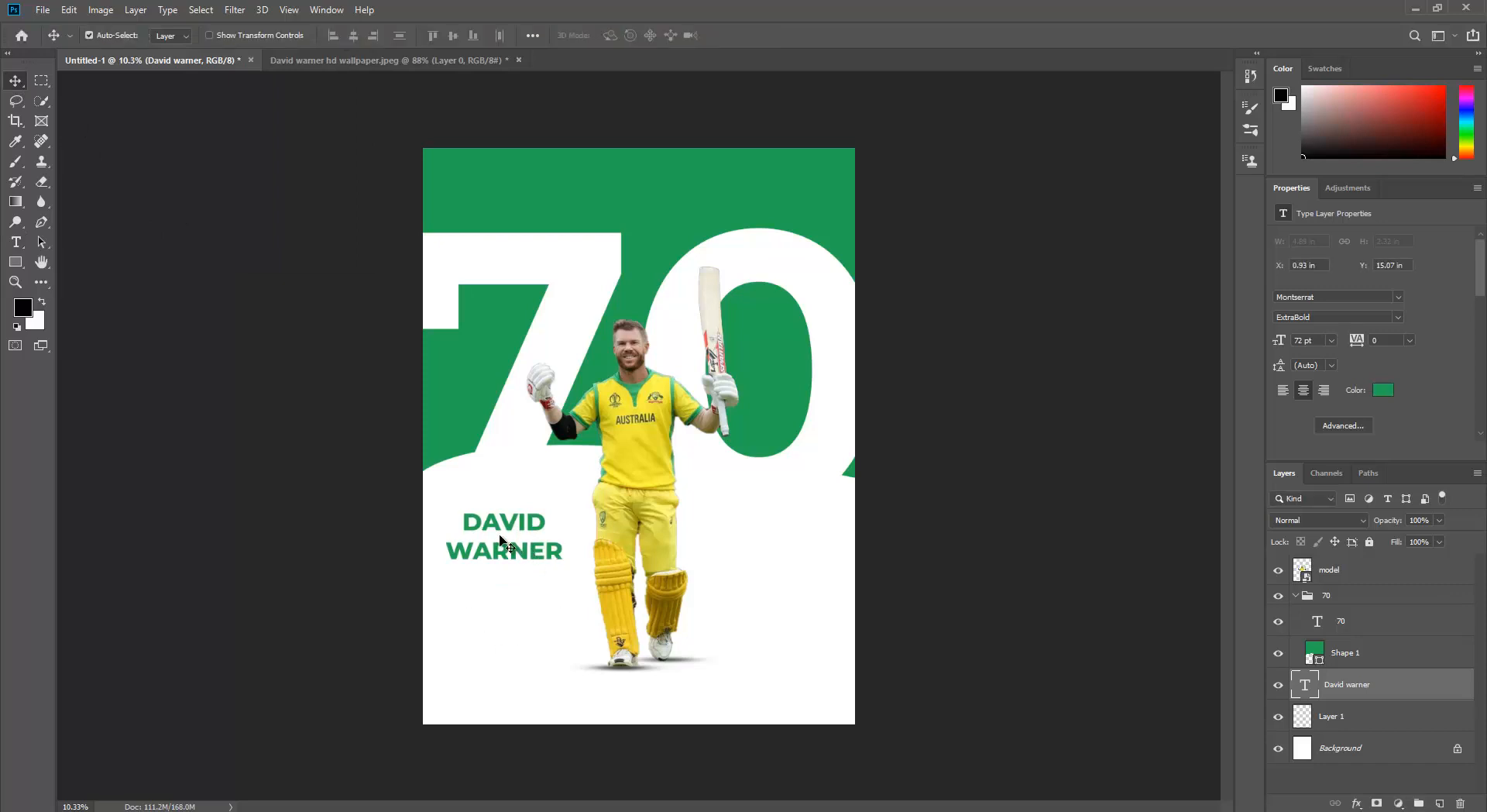
{"action": "key", "text": "ctrl+a"}
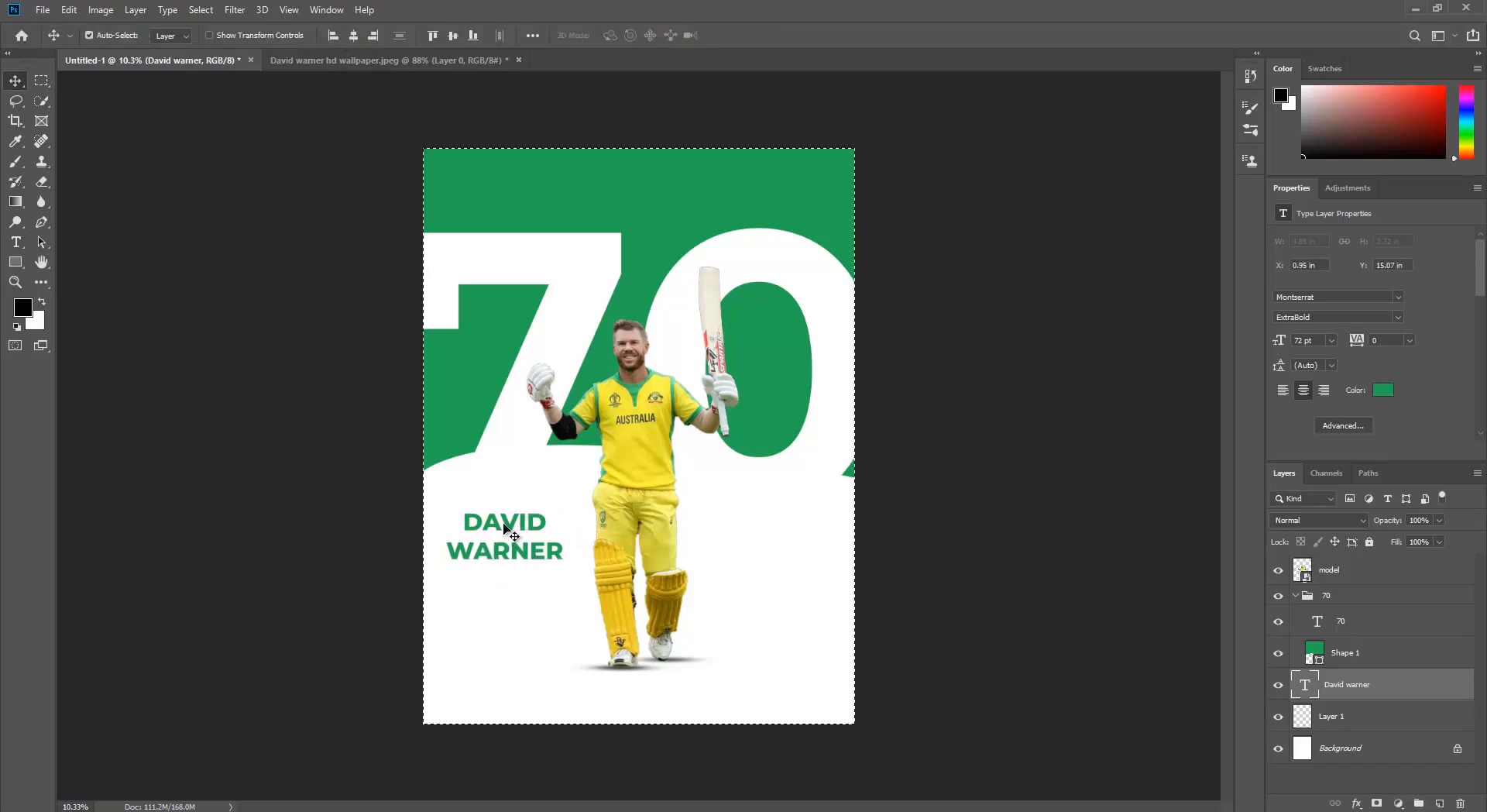
{"action": "double_click", "coordinate": [503, 523]}
{"action": "key", "text": "Escape"}
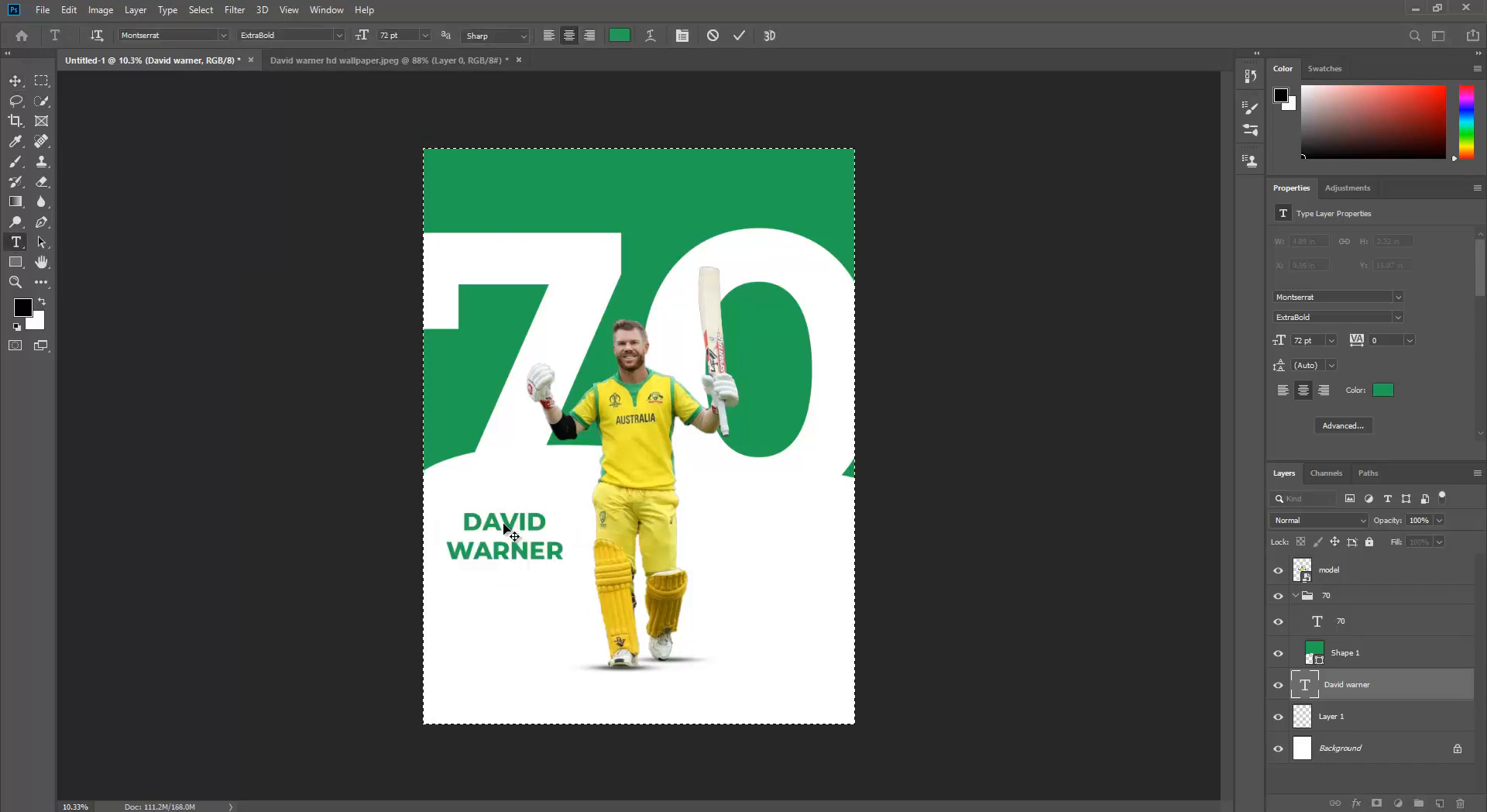
{"action": "key", "text": "ctrl+d"}
- Enlarge the two-line DAVID WARNER text to a font size of 90 pt
{"action": "double_click", "coordinate": [531, 520]}
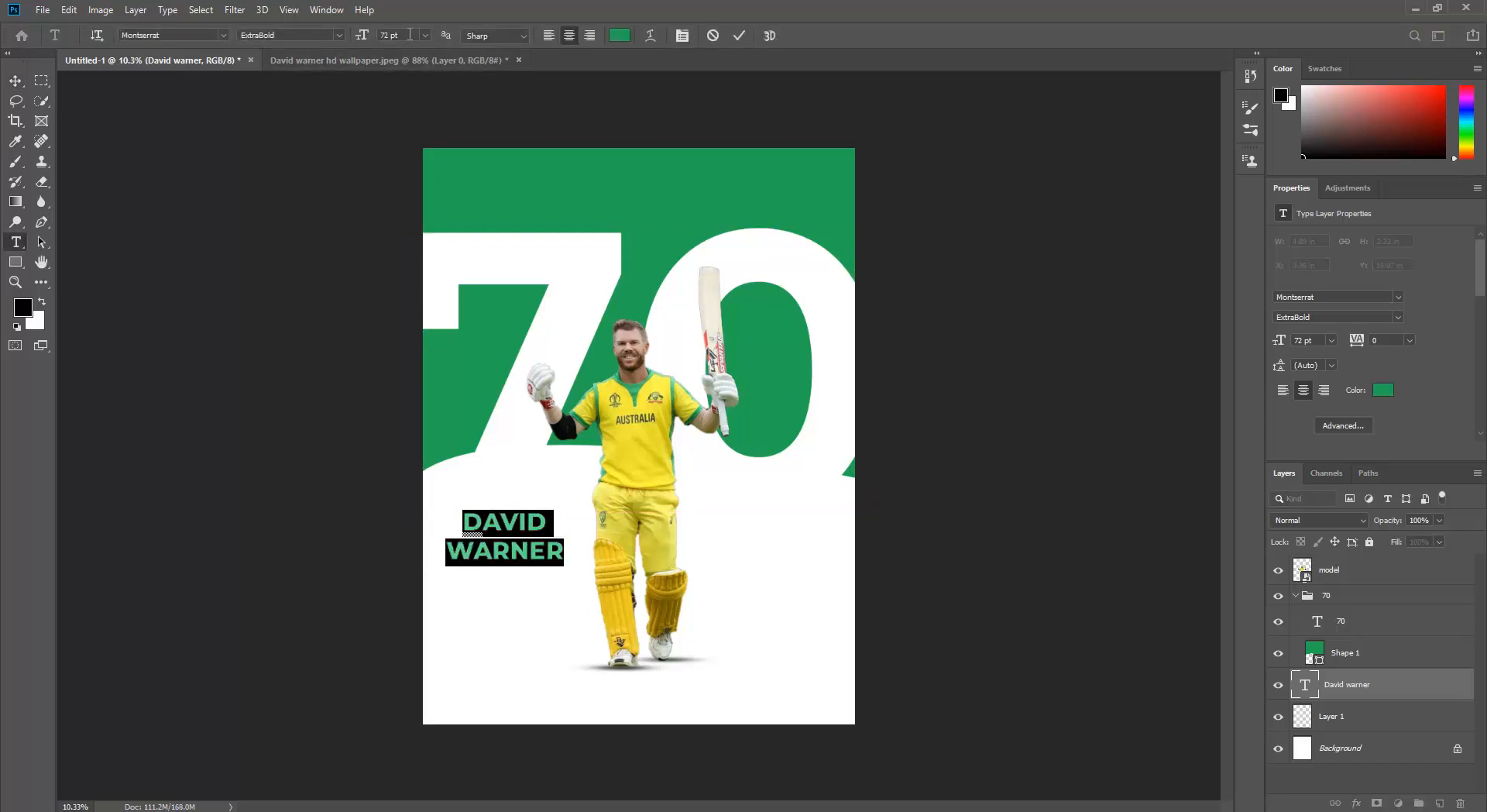
{"action": "key", "text": "Up"}
{"action": "key", "text": "Up"}
{"action": "key", "text": "Up"}
{"action": "key", "text": "Up"}
{"action": "key", "text": "Up"}
{"action": "key", "text": "Up"}
{"action": "key", "text": "Up"}
{"action": "key", "text": "Up"}
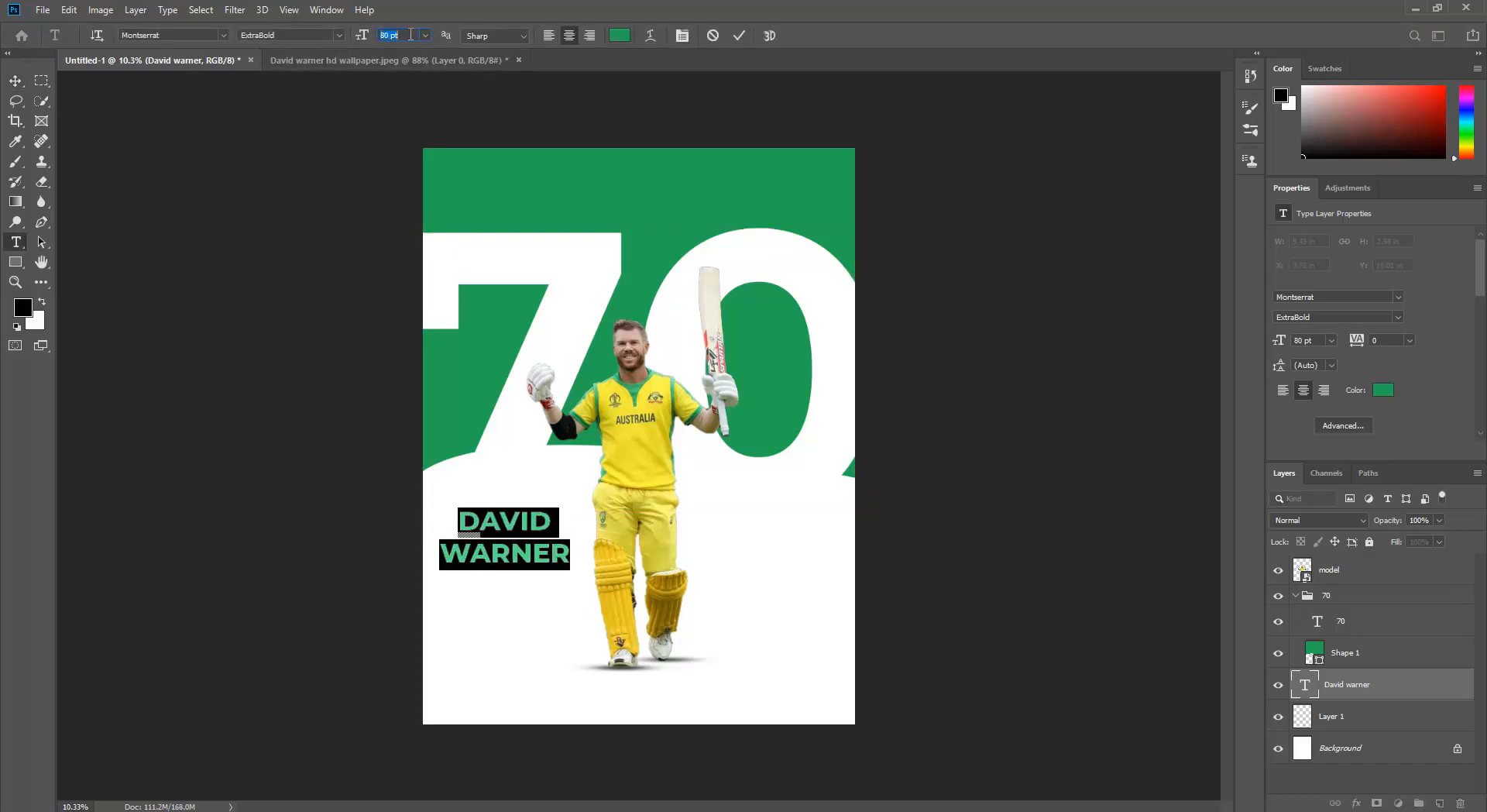
{"action": "key", "text": "Up"}
{"action": "key", "text": "Up"}
{"action": "key", "text": "Up"}
{"action": "key", "text": "Up"}
{"action": "key", "text": "Up"}
{"action": "key", "text": "Up"}
{"action": "key", "text": "Up"}
{"action": "key", "text": "Up"}
{"action": "key", "text": "Up"}
{"action": "key", "text": "Up"}
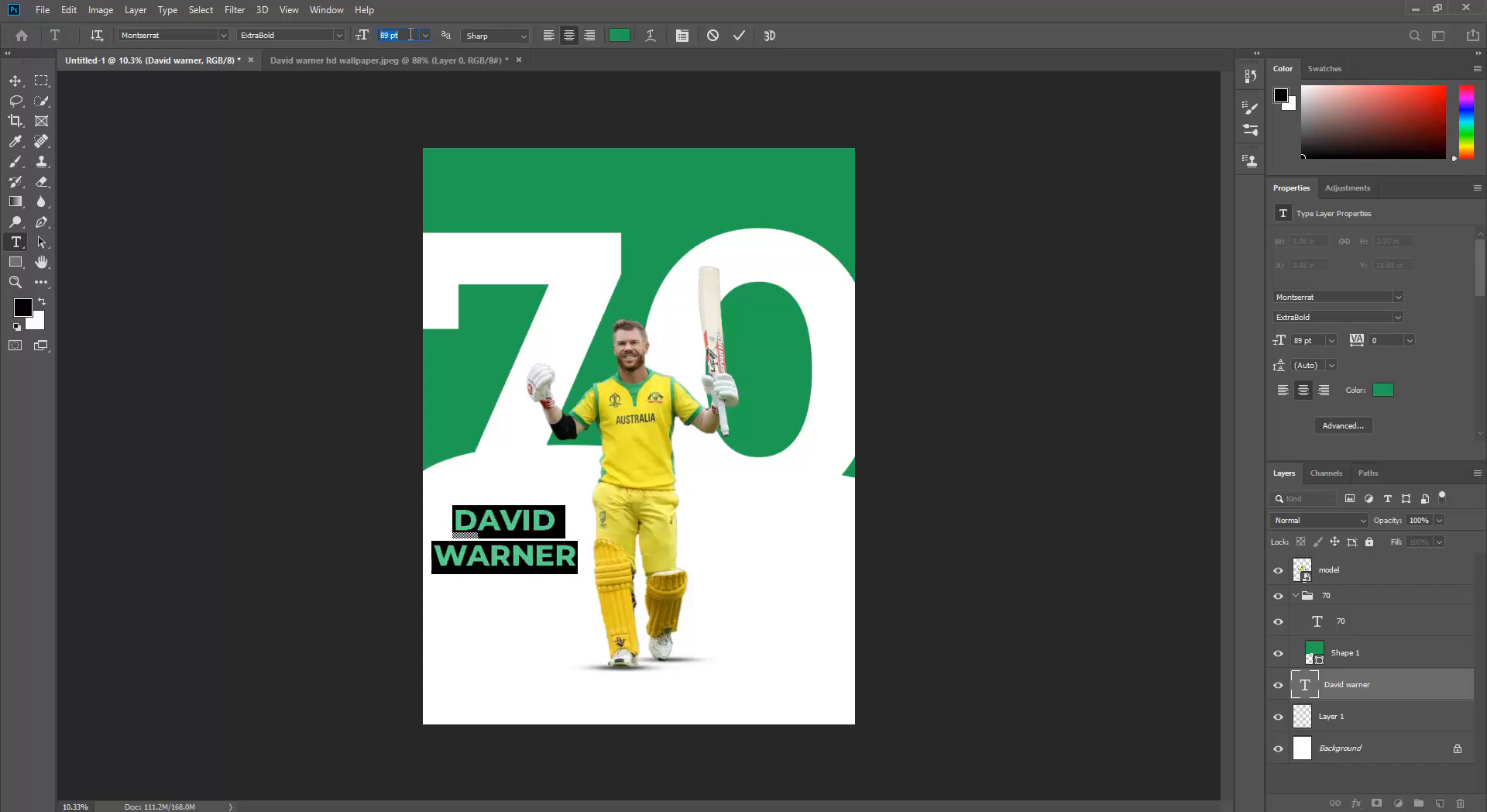
{"action": "key", "text": "Down"}
{"action": "left_click", "coordinate": [15, 80]}
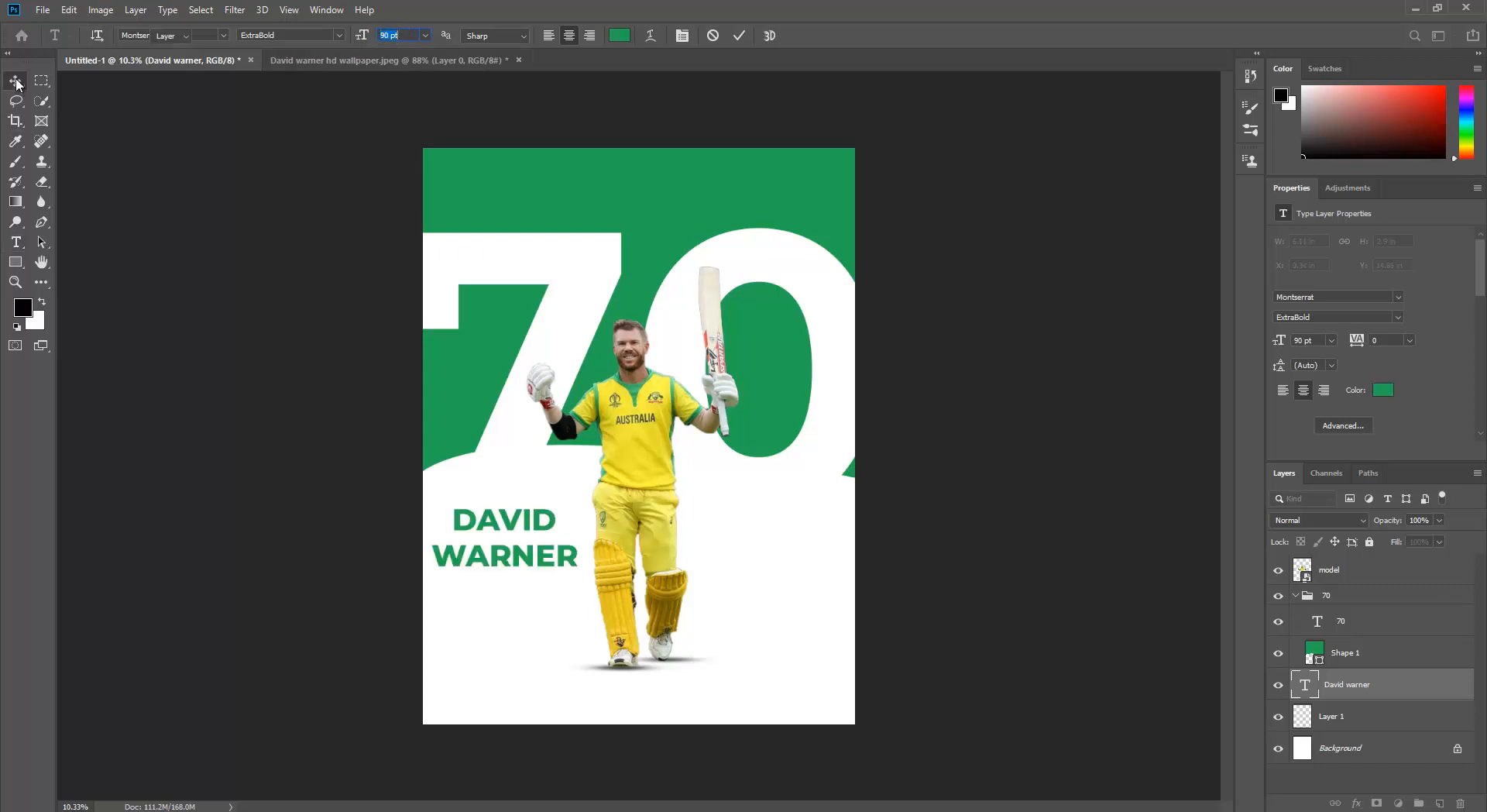
- Tighten the line spacing of the DAVID WARNER text by setting its leading to 77.24 pt
{"action": "double_click", "coordinate": [498, 517]}
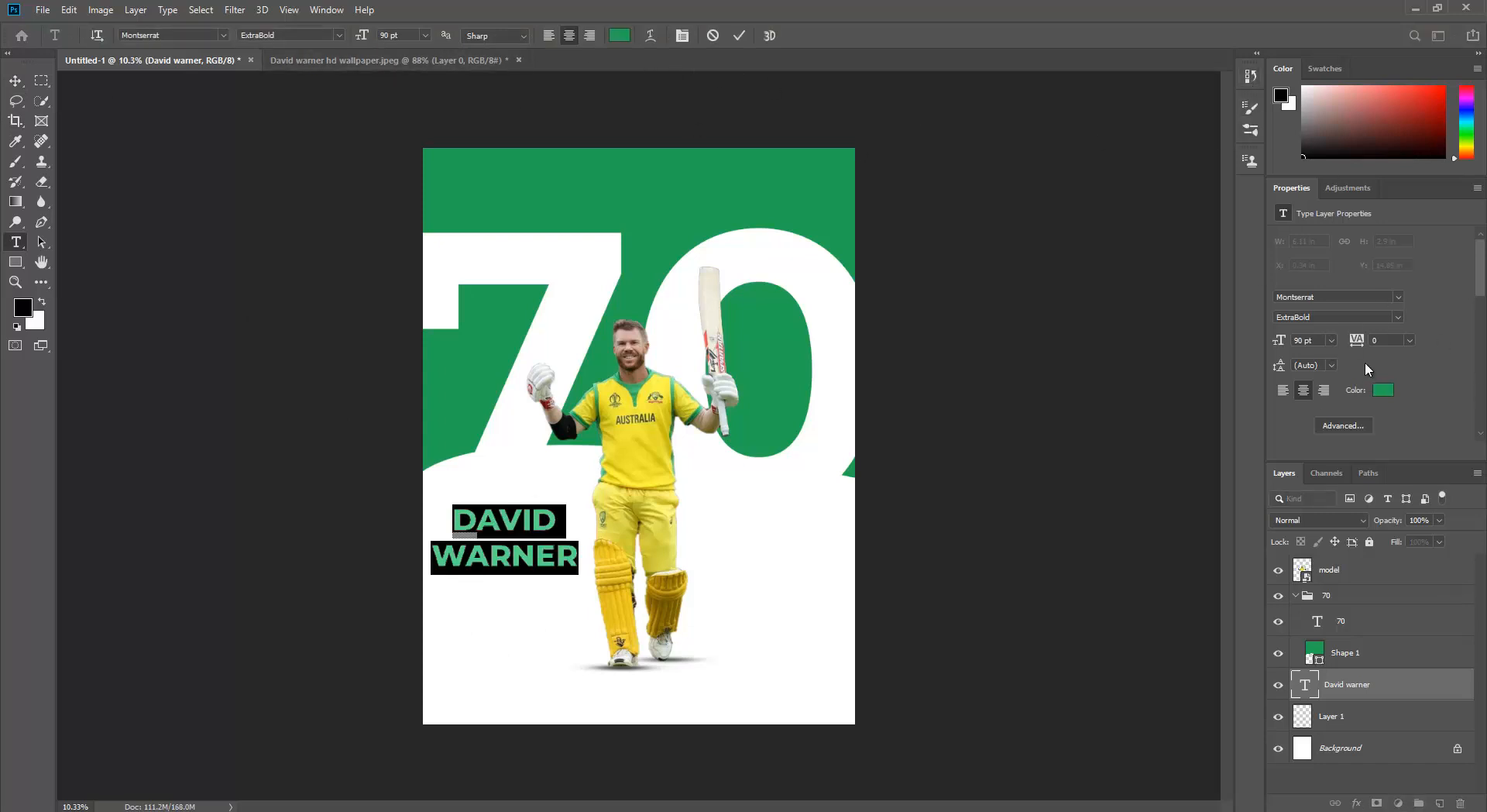
{"action": "left_click_drag", "start_coordinate": [1282, 371], "coordinate": [1274, 370]}
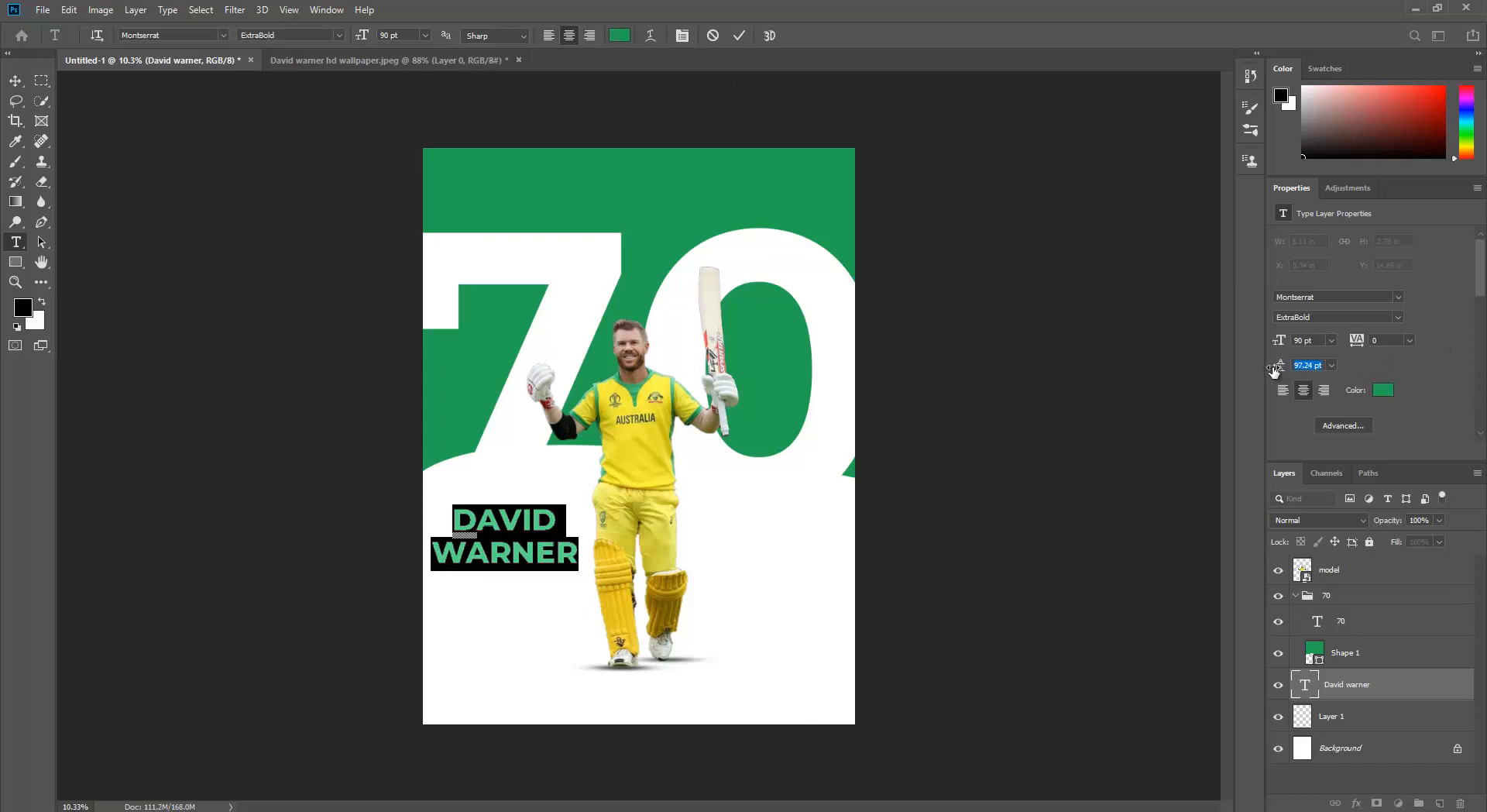
{"action": "left_click", "coordinate": [16, 81]}
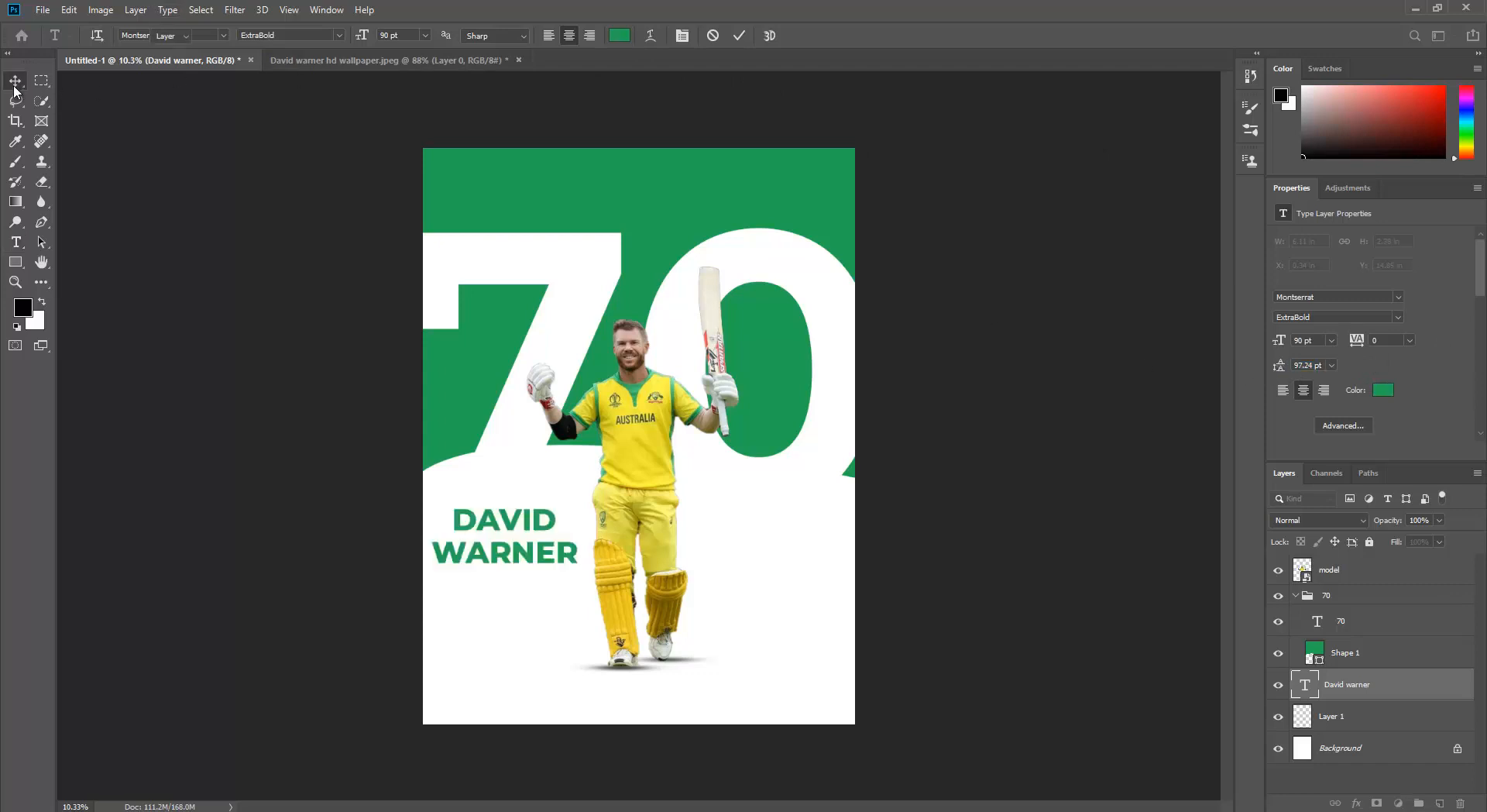
{"action": "double_click", "coordinate": [455, 564]}
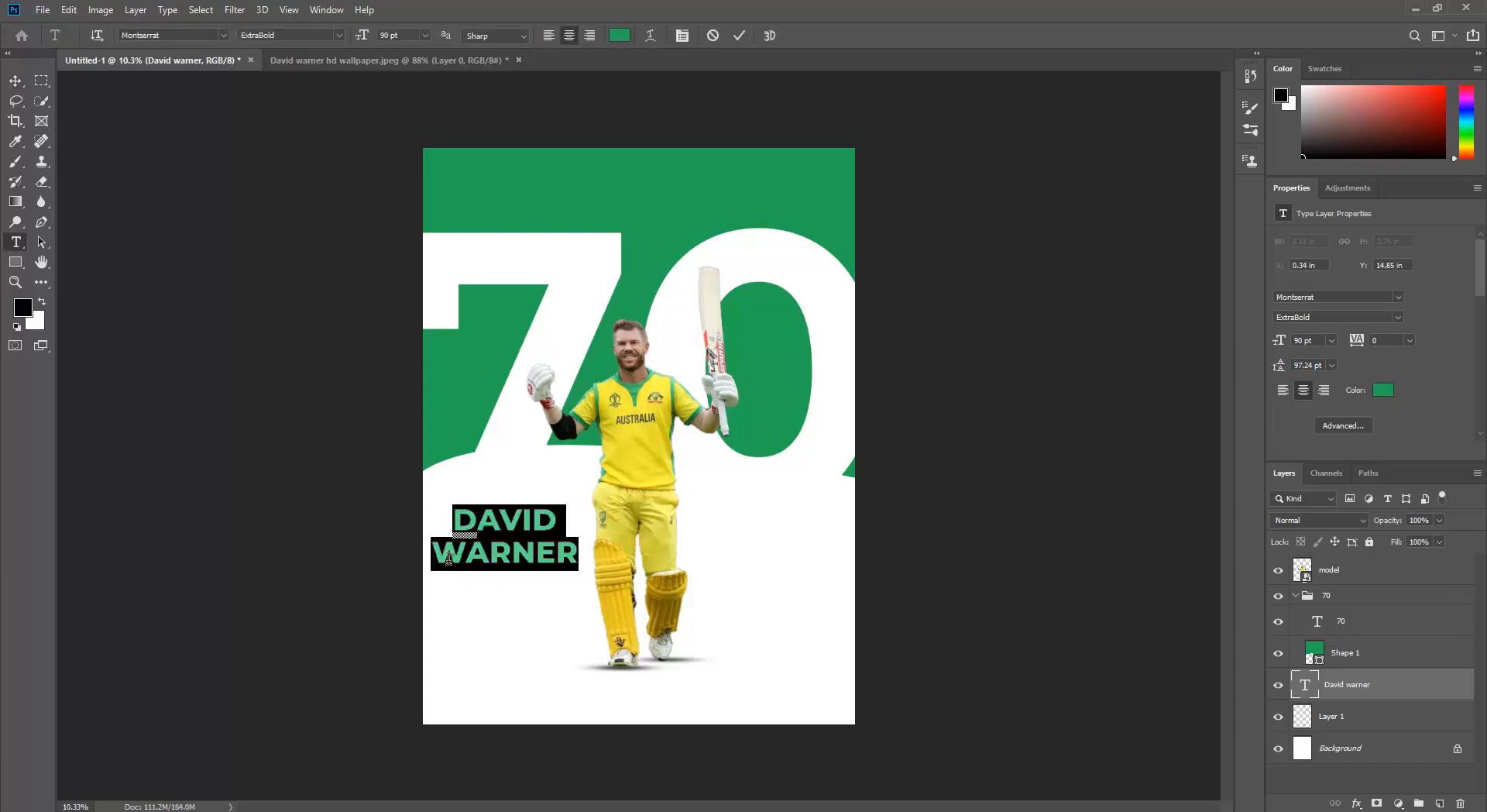
{"action": "left_click_drag", "start_coordinate": [1275, 371], "coordinate": [1266, 371]}
{"action": "left_click", "coordinate": [16, 81]}
- Try to add the text POSTER DESIGN in black 72 pt Montserrat Bold
{"action": "left_click", "coordinate": [15, 242]}
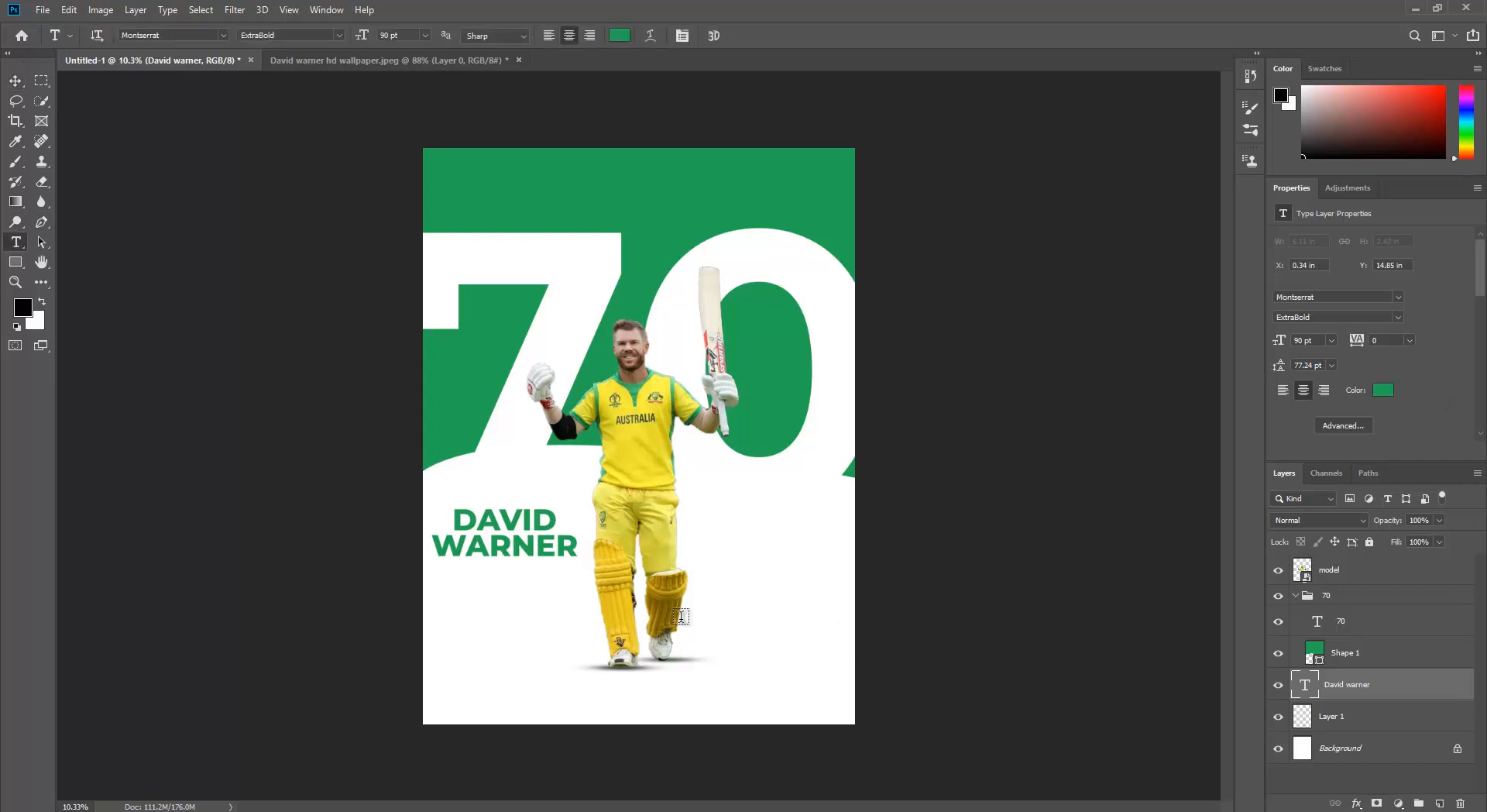
{"action": "left_click", "coordinate": [756, 628]}
{"action": "key", "text": "ctrl+v"}
{"action": "key", "text": "ctrl+a"}
{"action": "left_click", "coordinate": [426, 35]}
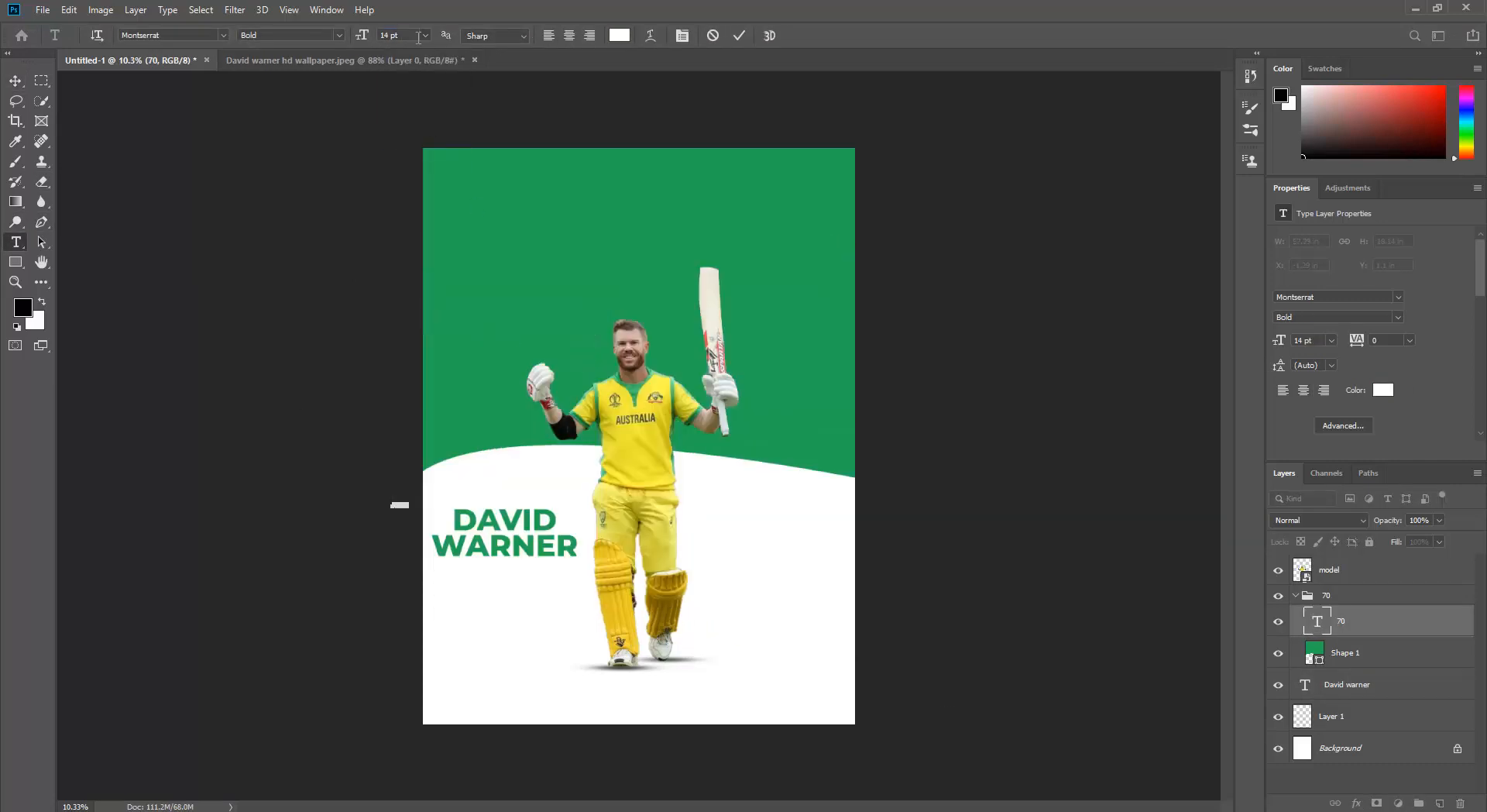
{"action": "left_click", "coordinate": [405, 232]}
{"action": "type", "text": "POSTER"}
{"action": "left_click", "coordinate": [1316, 625]}
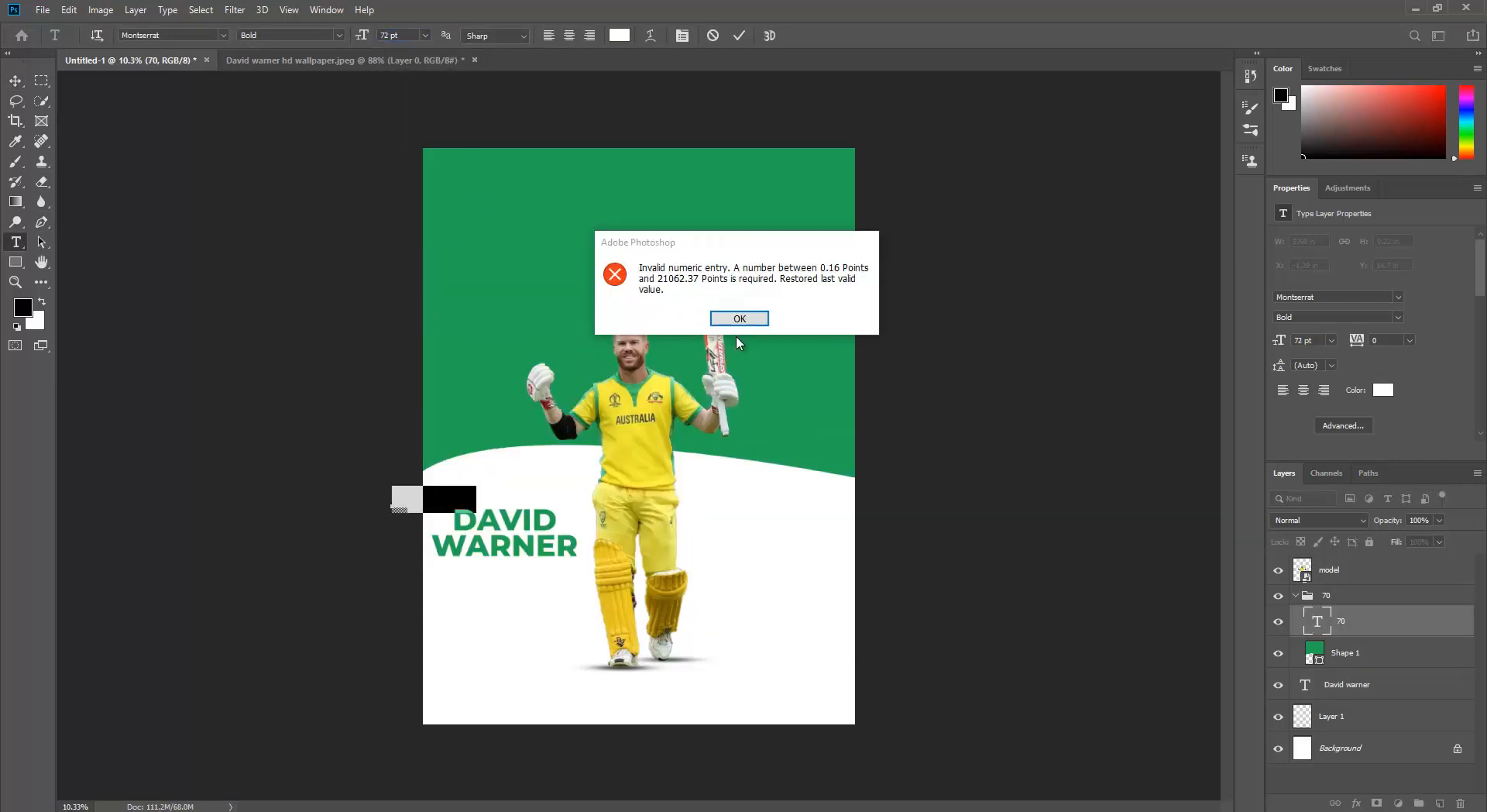
{"action": "left_click", "coordinate": [738, 319]}
{"action": "double_click", "coordinate": [1318, 626]}
{"action": "left_click", "coordinate": [619, 35]}
{"action": "left_click", "coordinate": [857, 380]}
{"action": "left_click", "coordinate": [1205, 176]}
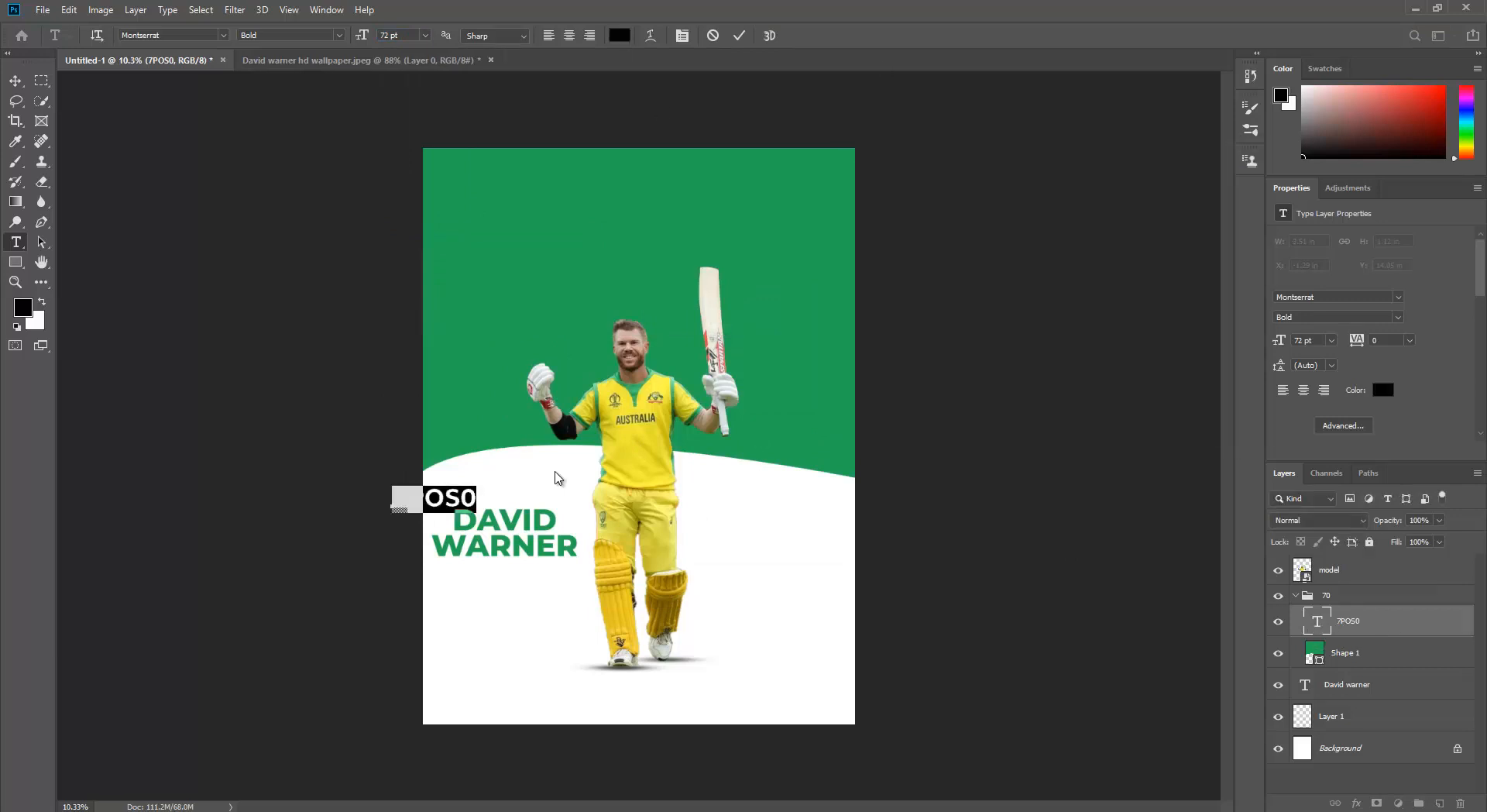
{"action": "type", "text": "POSTER DESIGN"}
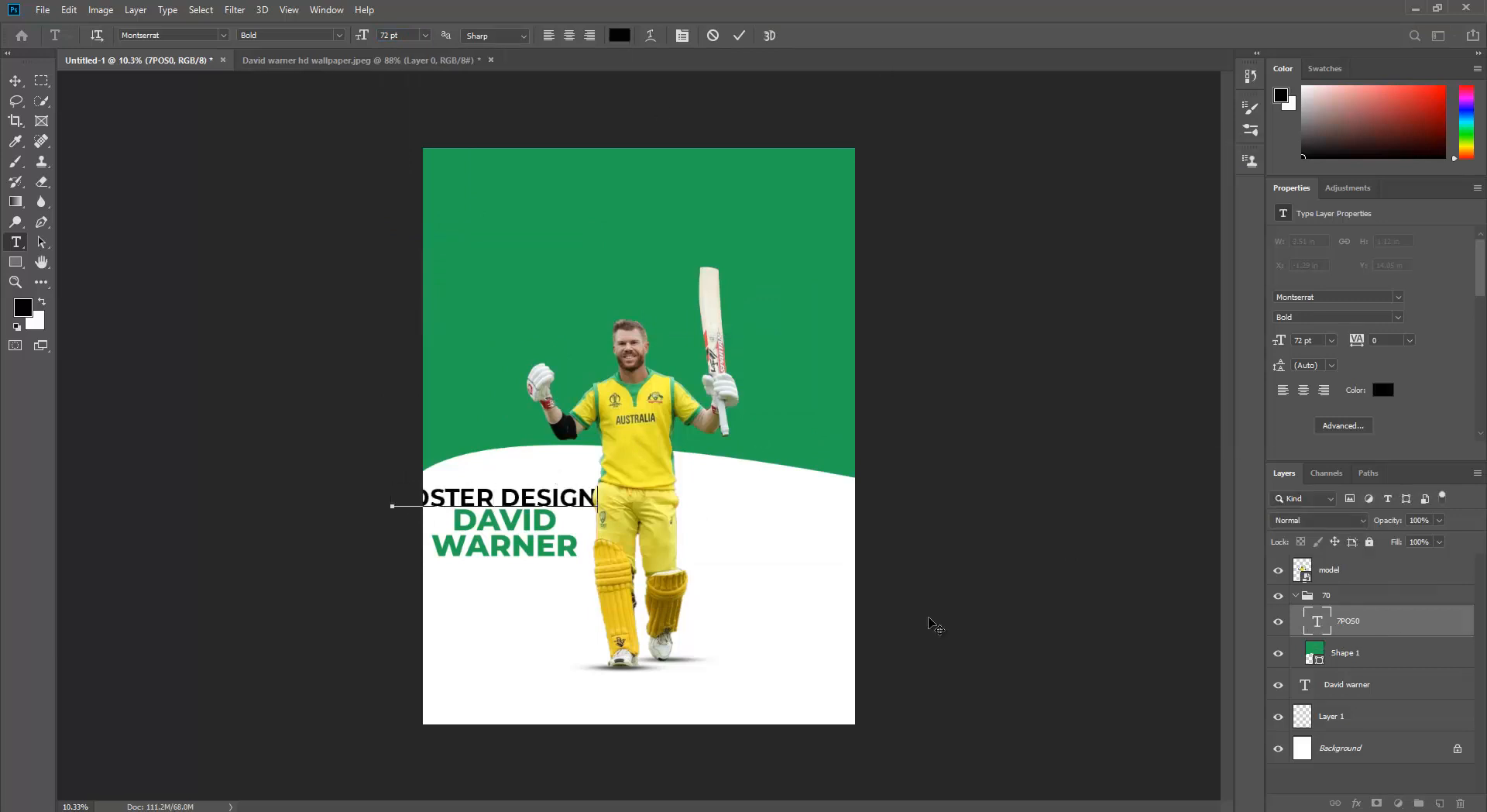
- Move the POSTER DESIGN layer out of the 70 group to below David warner, and shift its text to the poster's right edge
{"action": "left_click_drag", "start_coordinate": [1322, 623], "coordinate": [1322, 695]}
{"action": "left_click", "coordinate": [1302, 601]}
{"action": "left_click", "coordinate": [1297, 596]}
{"action": "key", "text": "v"}
{"action": "left_click_drag", "start_coordinate": [596, 497], "coordinate": [853, 558]}
{"action": "left_click", "coordinate": [1297, 597]}
{"action": "left_click", "coordinate": [1296, 596]}
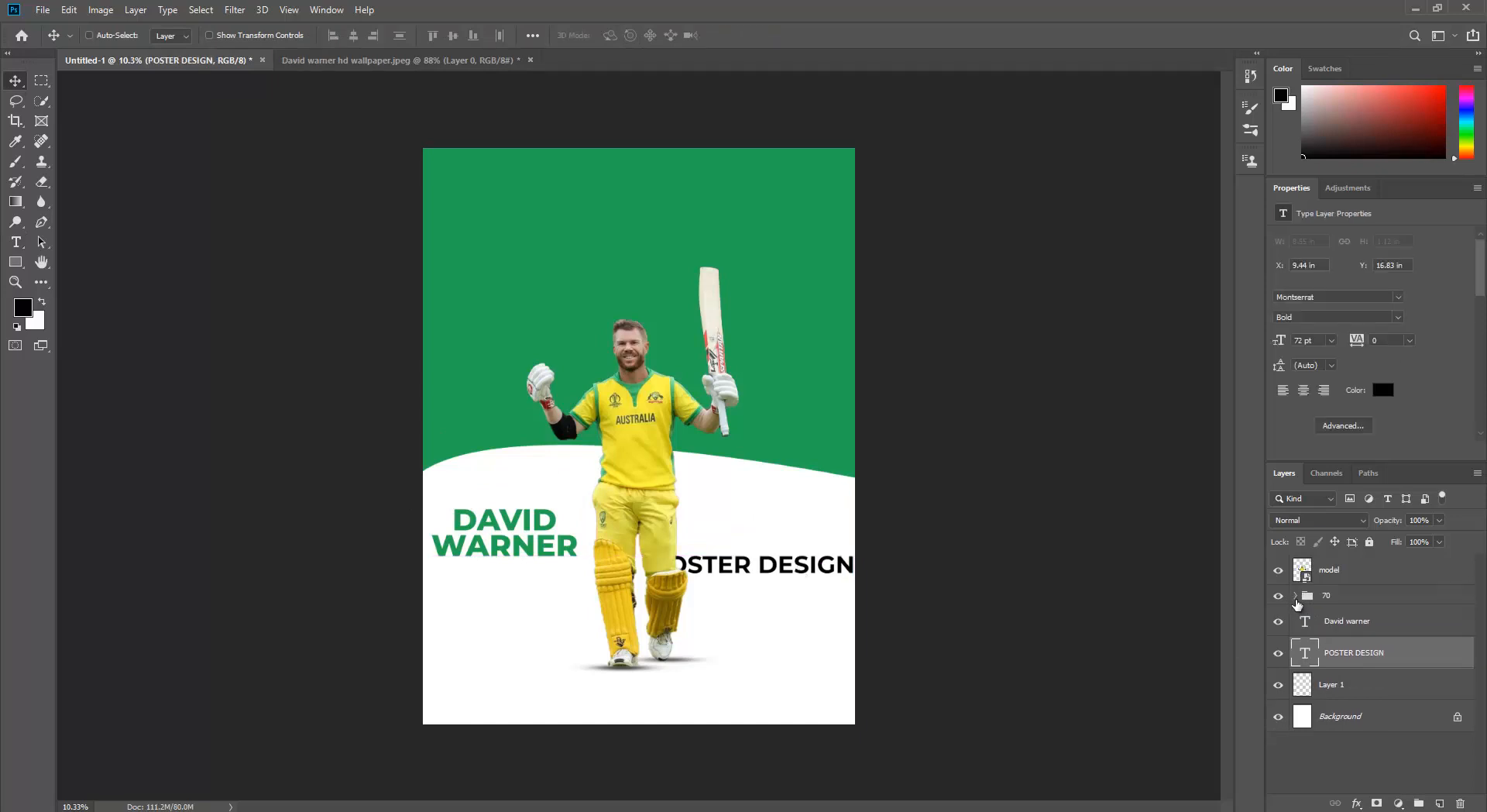
- Undo the POSTER DESIGN edits to bring back the large white 70
{"action": "key", "text": "ctrl+z"}
{"action": "key", "text": "ctrl+z"}
{"action": "key", "text": "ctrl+z"}
{"action": "key", "text": "ctrl+z"}
{"action": "key", "text": "ctrl+z"}
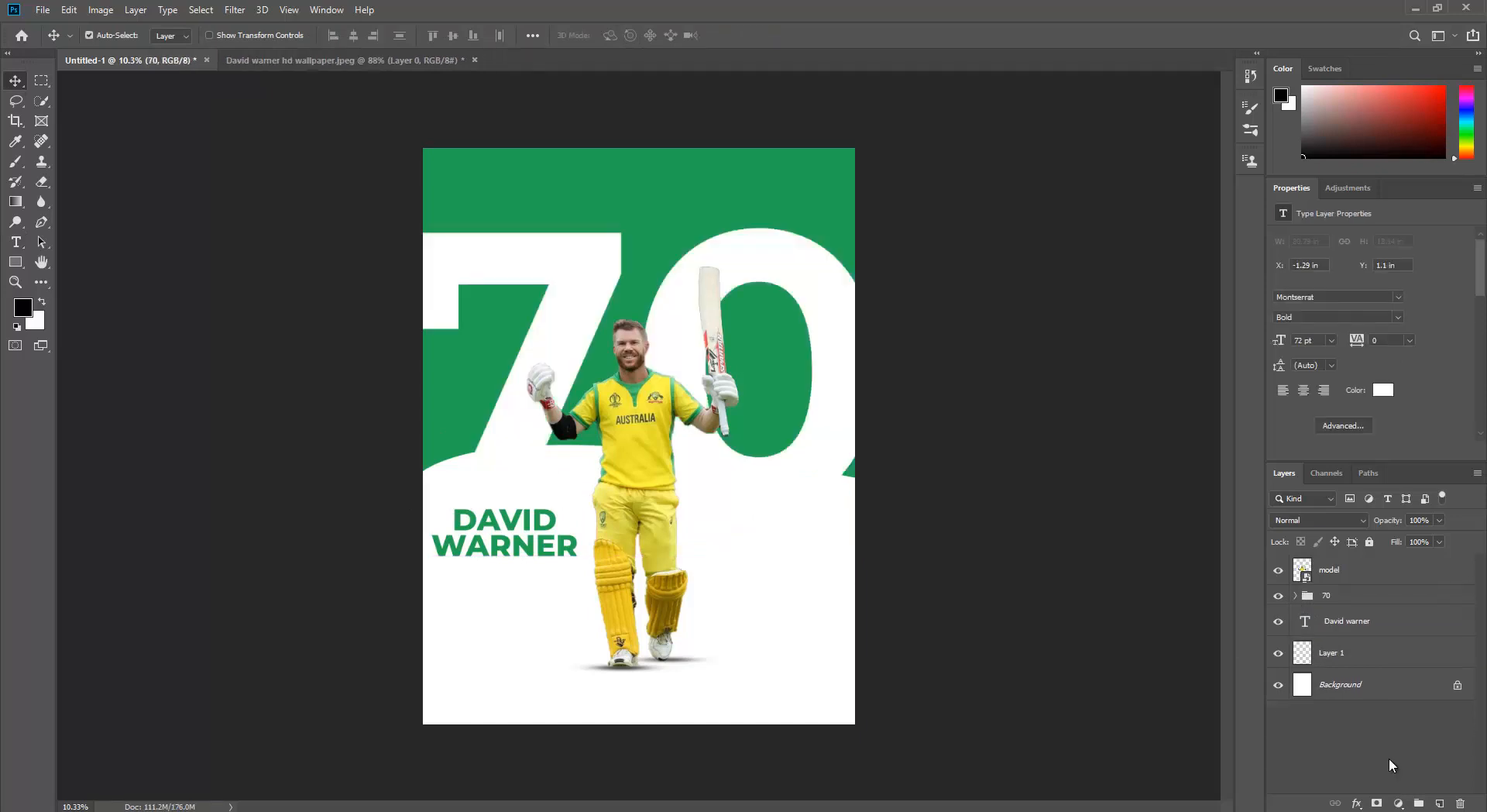
- Add the text POSTER DESIGN above Layer 1 in black 72 pt Montserrat Regular, in the white area right of the cricketer's legs
{"action": "left_click", "coordinate": [1348, 652]}
{"action": "key", "text": "t"}
{"action": "left_click", "coordinate": [752, 618]}
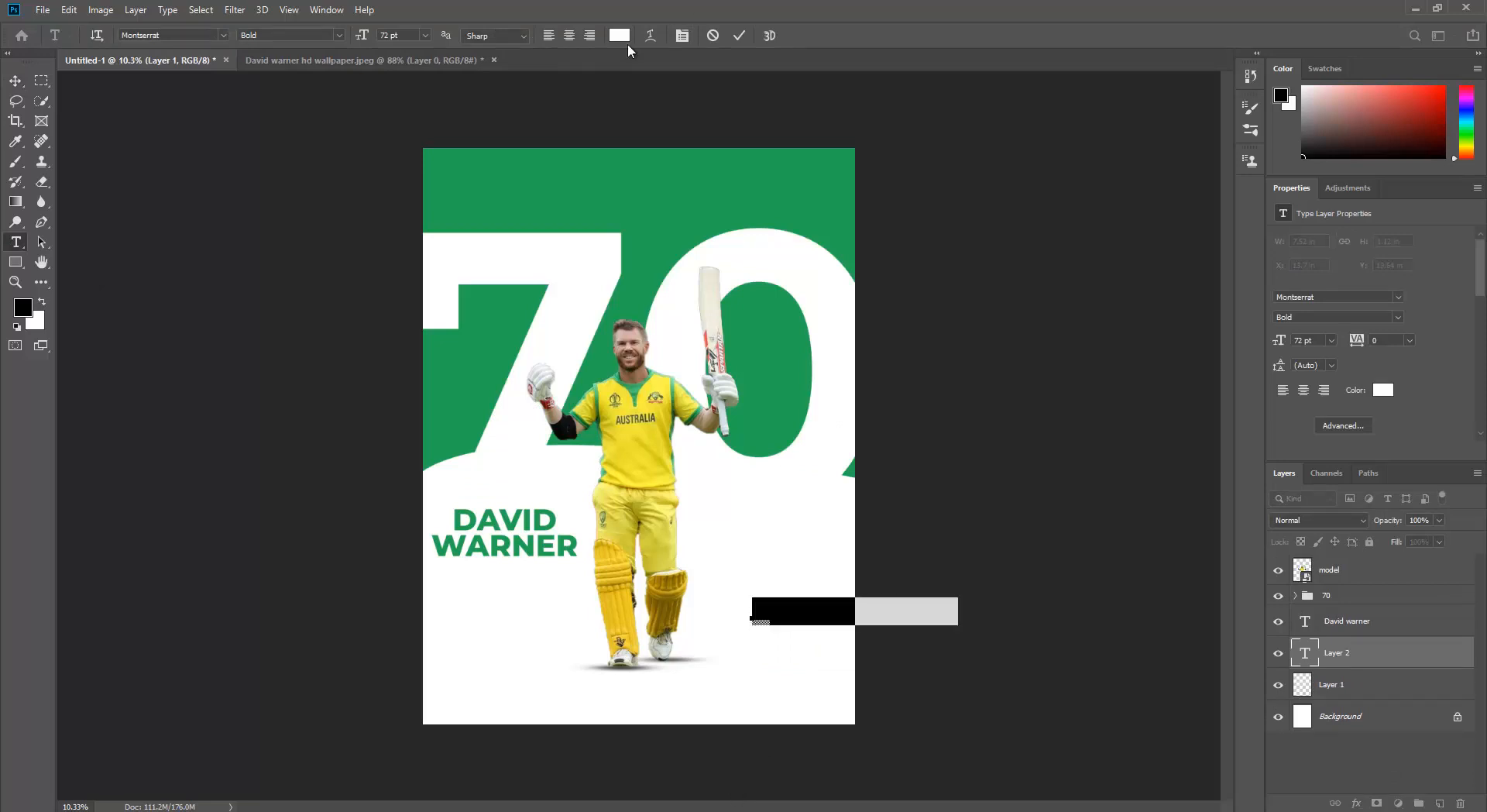
{"action": "left_click", "coordinate": [620, 36]}
{"action": "left_click", "coordinate": [847, 370]}
{"action": "key", "text": "Return"}
{"action": "left_click", "coordinate": [339, 36]}
{"action": "left_click", "coordinate": [281, 125]}
- Rotate the POSTER DESIGN text 90 degrees clockwise and place it vertically along the poster's right edge, beneath the 70
{"action": "left_click", "coordinate": [16, 81]}
{"action": "left_click_drag", "start_coordinate": [811, 613], "coordinate": [713, 588]}
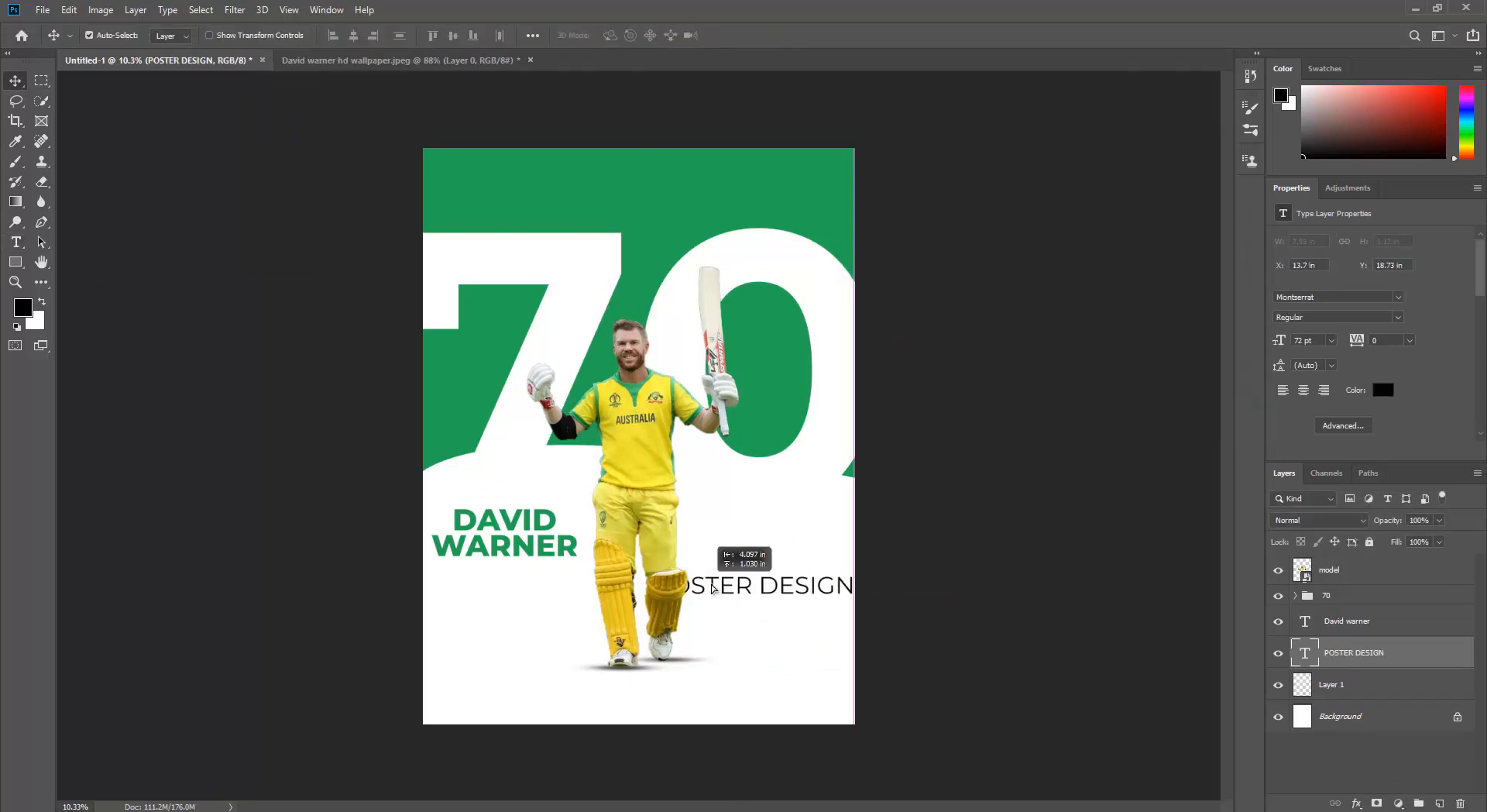
{"action": "key", "text": "ctrl+t"}
{"action": "left_click_drag", "start_coordinate": [856, 589], "coordinate": [751, 690]}
{"action": "left_click_drag", "start_coordinate": [755, 572], "coordinate": [835, 574]}
{"action": "left_click", "coordinate": [15, 80]}
- Recolour the vertical POSTER DESIGN text from black to dark grey and deselect its layer
{"action": "double_click", "coordinate": [835, 570]}
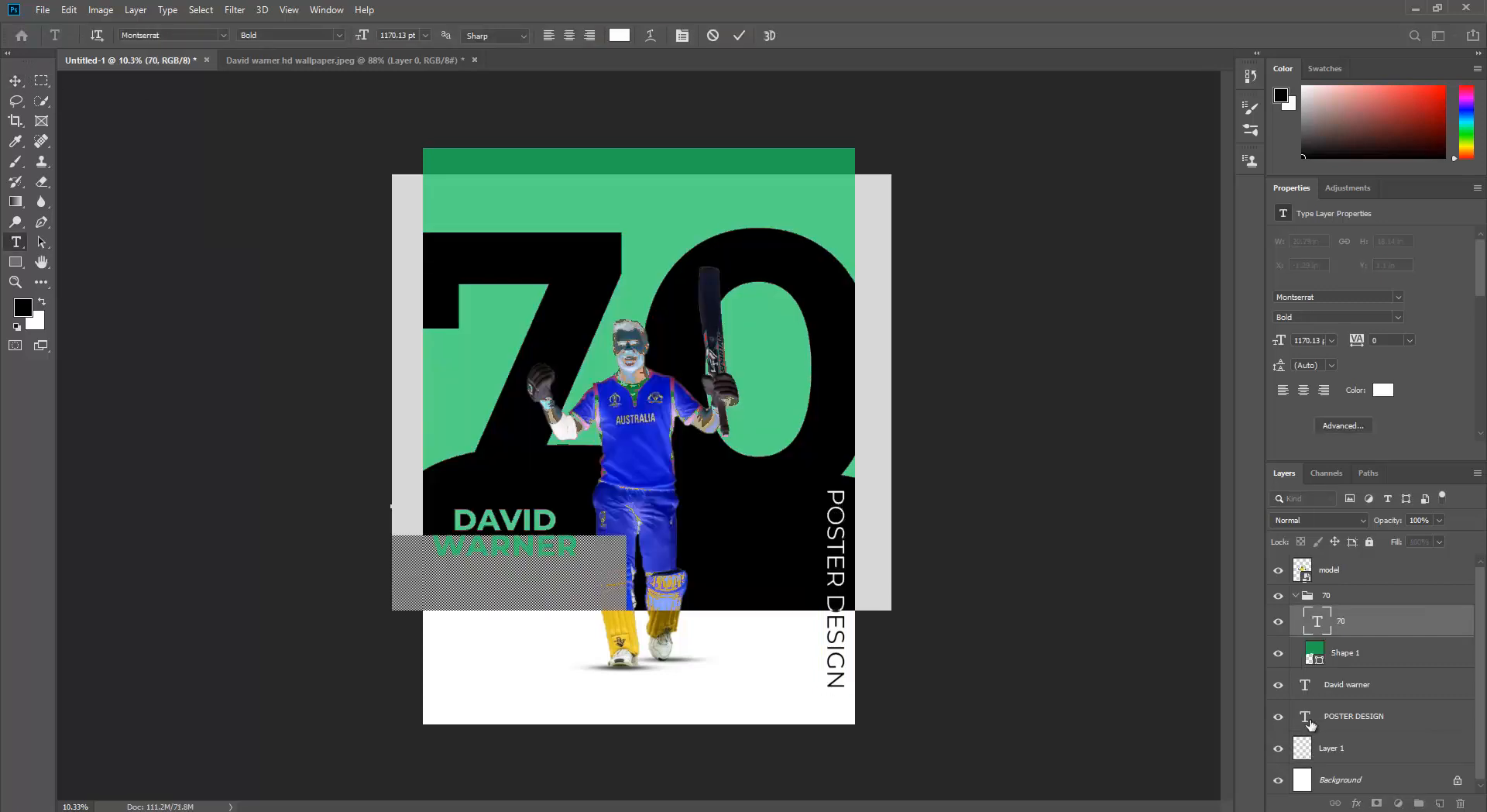
{"action": "double_click", "coordinate": [1308, 720]}
{"action": "left_click", "coordinate": [620, 36]}
{"action": "left_click_drag", "start_coordinate": [865, 358], "coordinate": [860, 308]}
{"action": "left_click", "coordinate": [1205, 176]}
{"action": "left_click", "coordinate": [16, 80]}
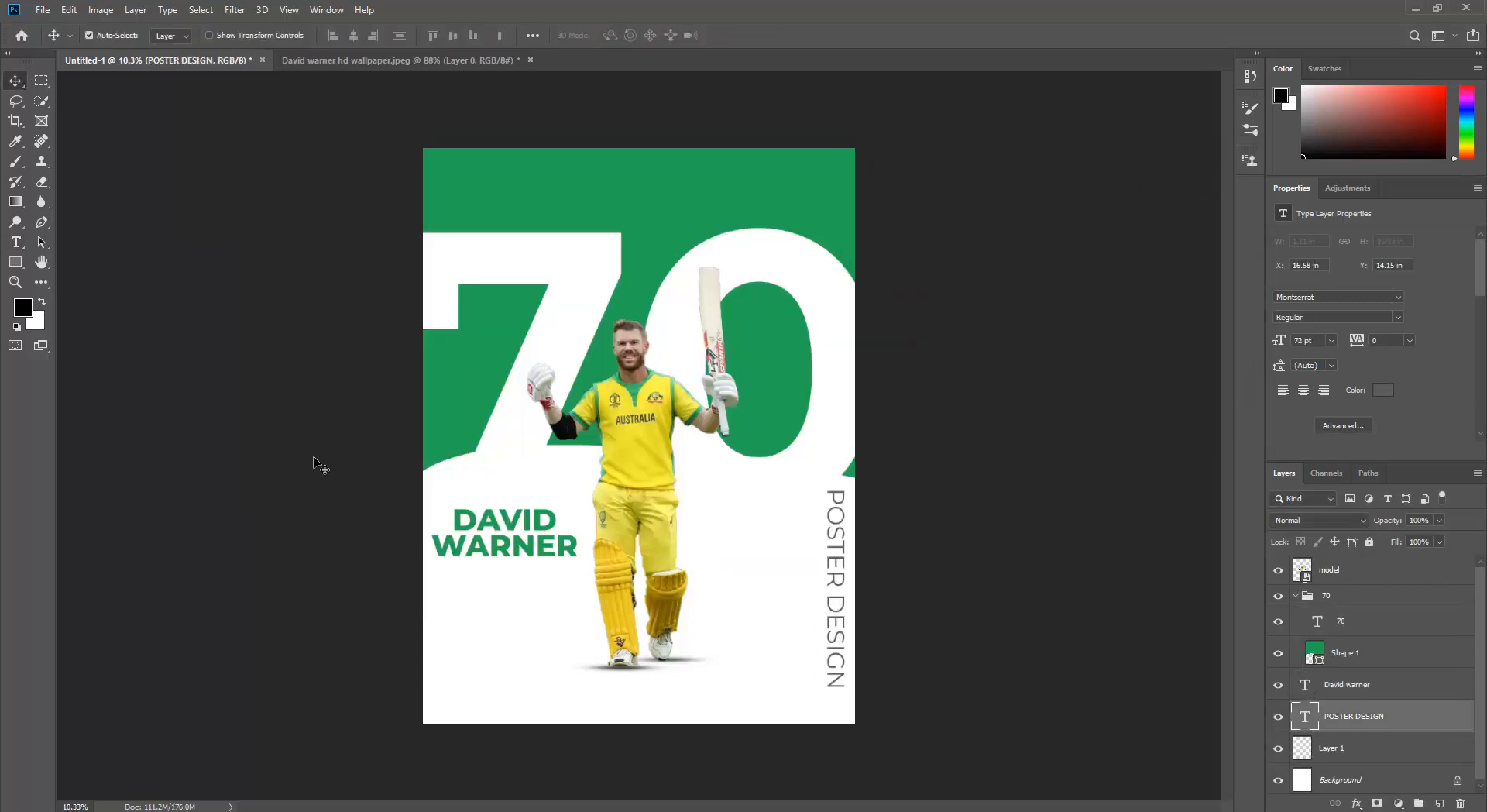
{"action": "left_click", "coordinate": [321, 472]}
{"action": "scroll", "coordinate": [340, 554], "scroll_direction": "down", "scroll_amount": 1}
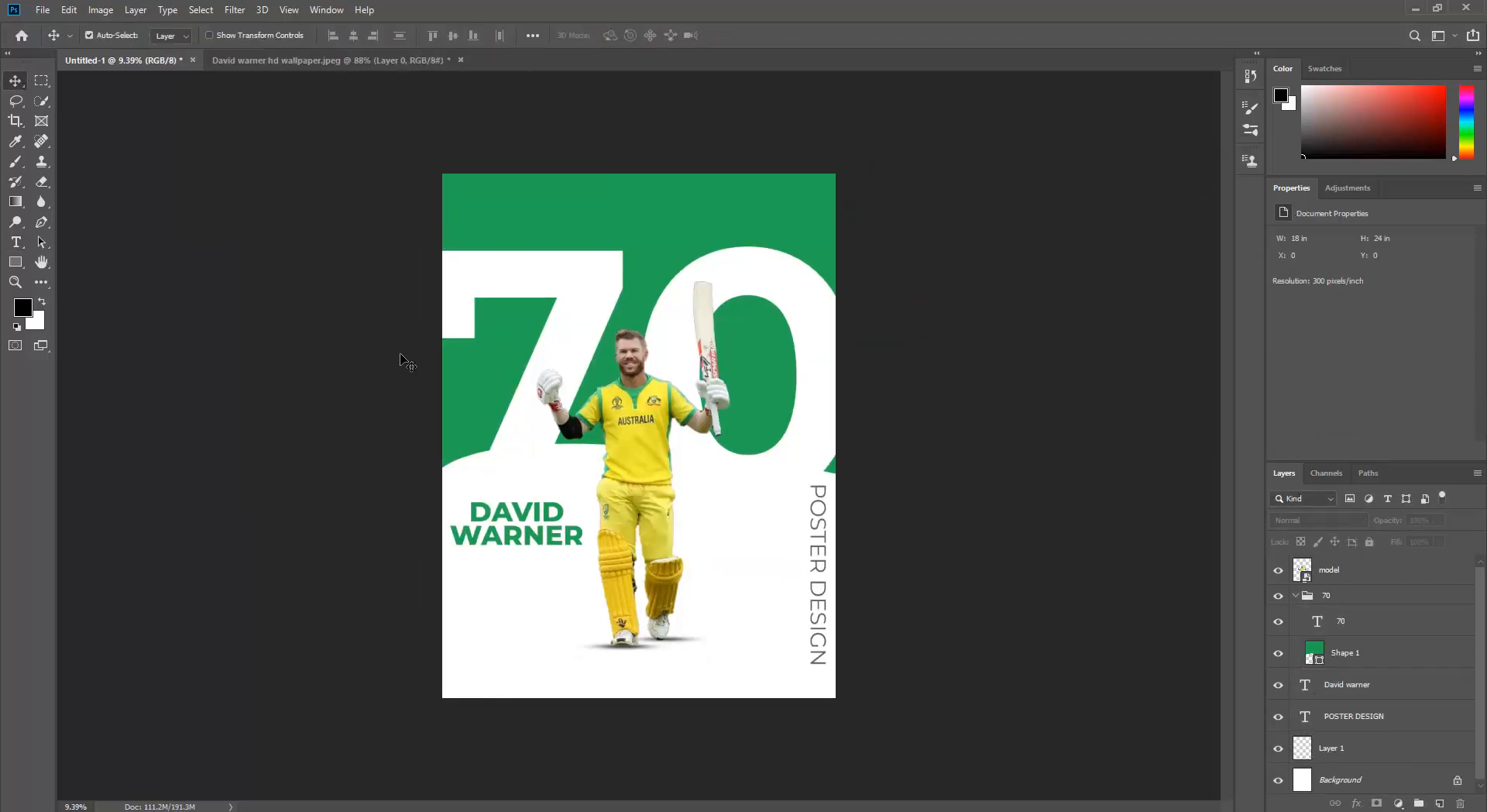